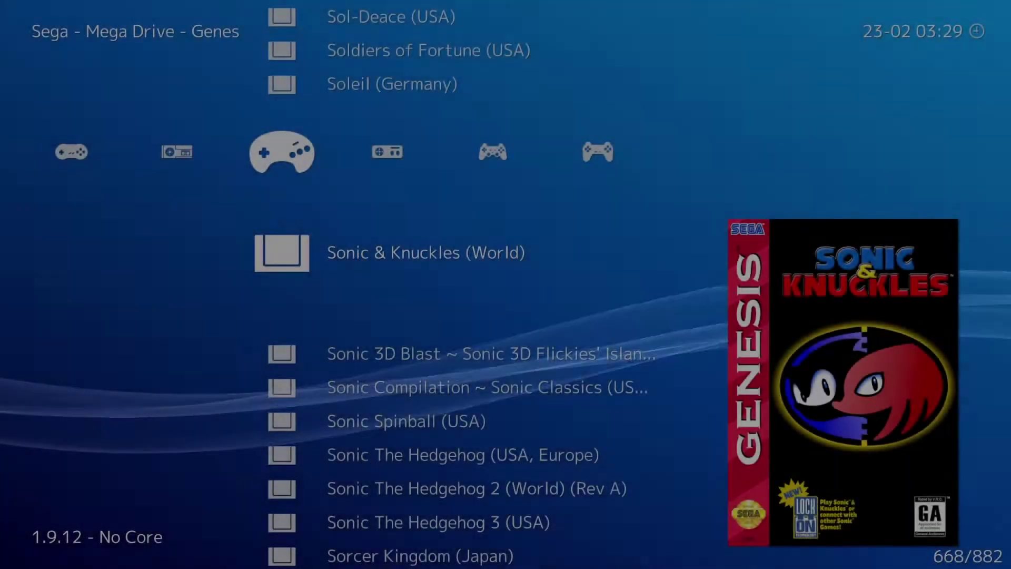
Step: Browse the Sega Mega Drive - Genesis playlist from Sonic & Knuckles (World) down to Streets of Rage 3 (USA)
key("Down")
key("Down")
key("Down")
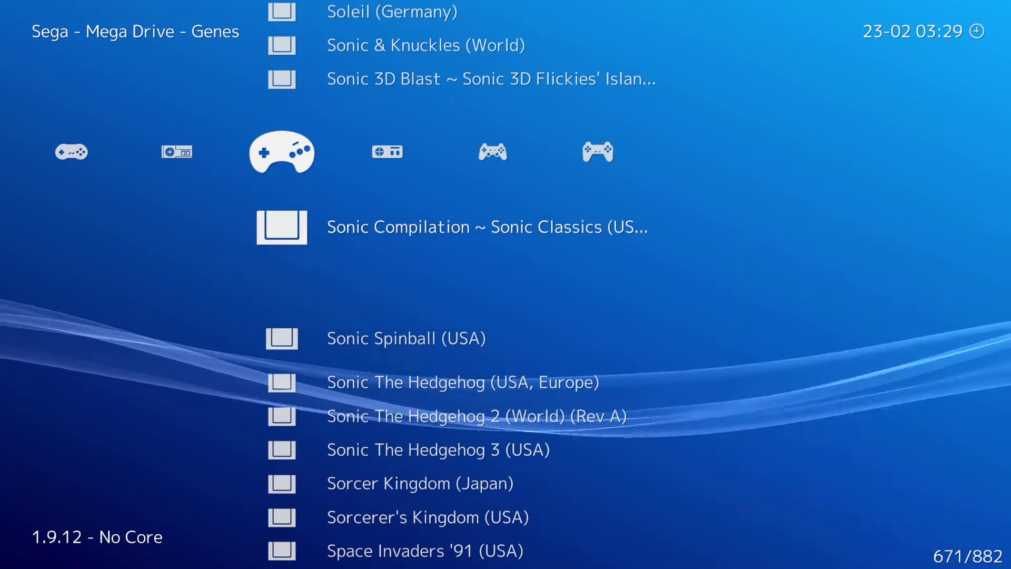
key("Down")
key("Down")
key("Down")
key("Down")
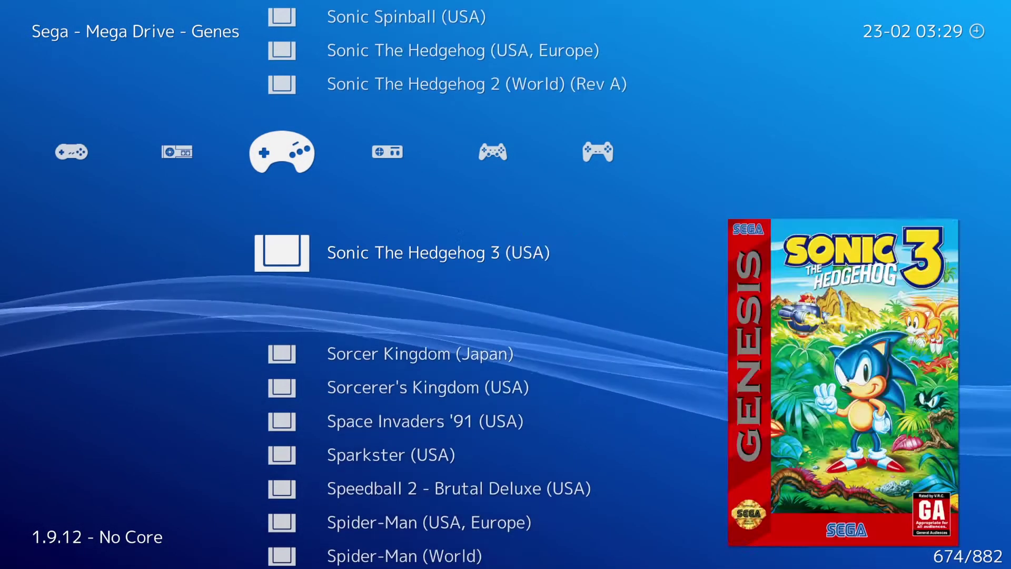
key("Down")
key("Down")
key("Down")
key("Down")
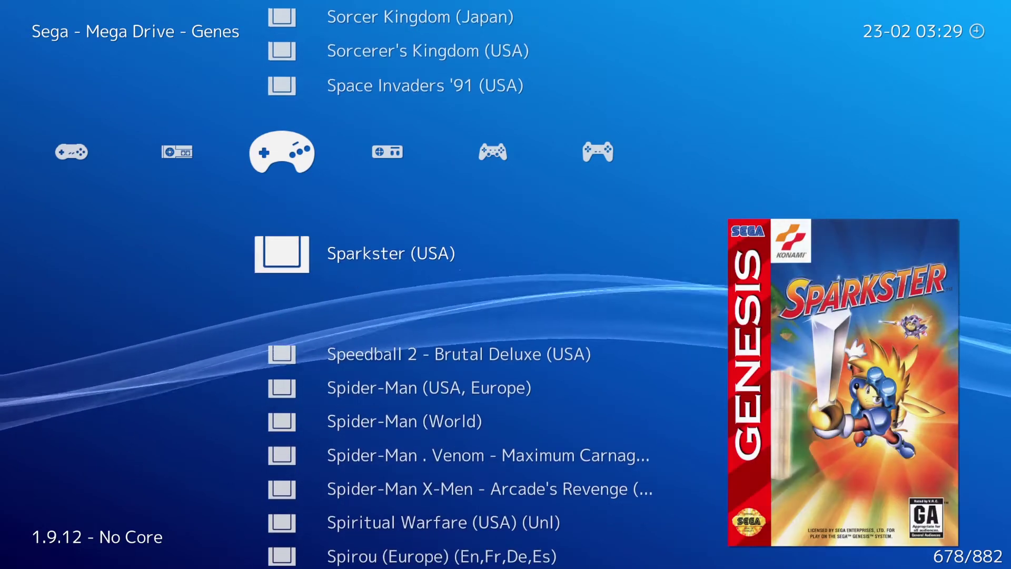
key("Down")
key("Down")
key("Down")
key("Down")
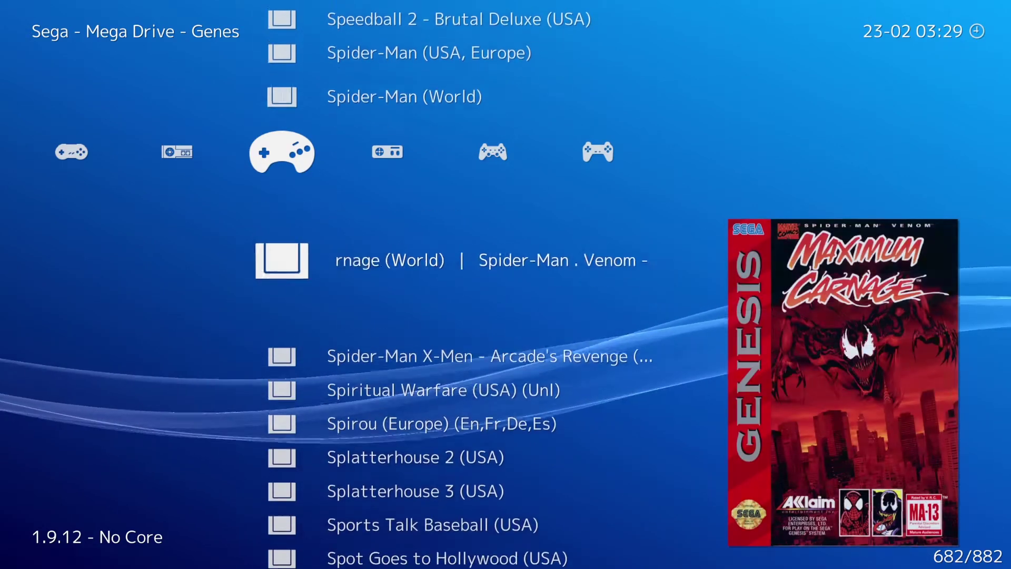
key("Down")
key("Down")
key("Down")
key("Down")
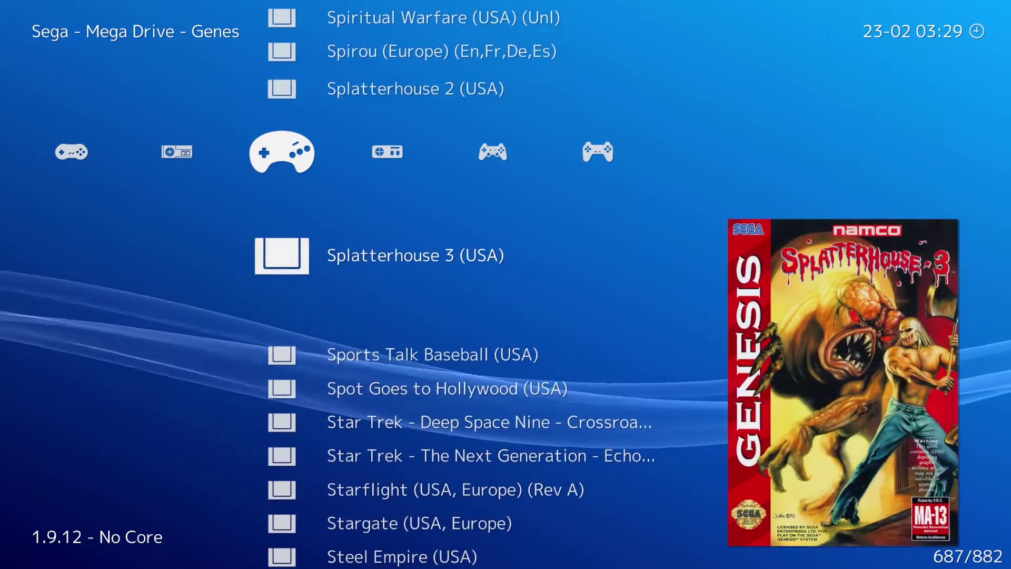
key("Down")
key("Down")
key("Down")
key("Down")
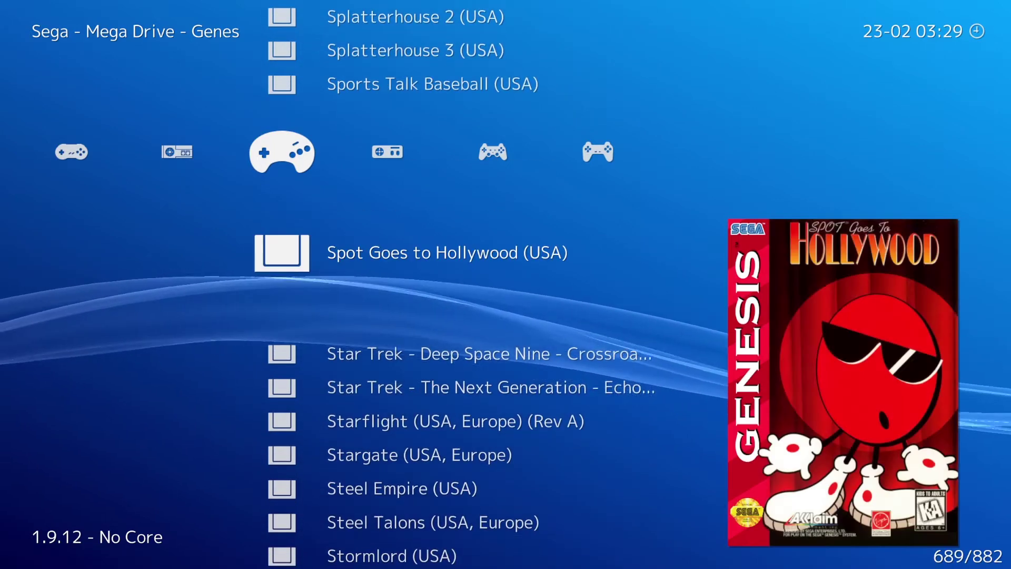
key("Down")
key("Down")
key("Down")
key("Down")
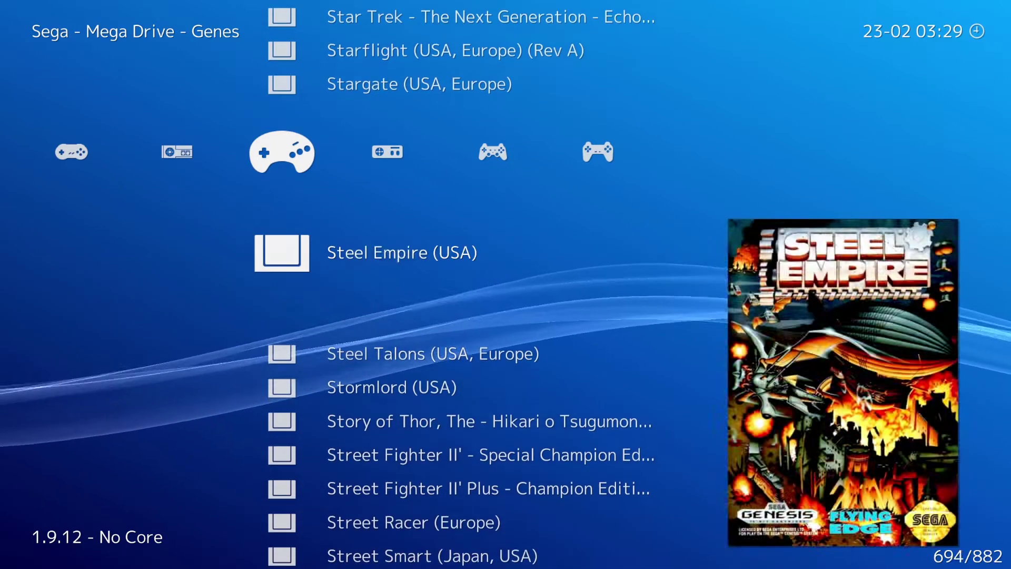
key("Down")
key("Down")
key("Down")
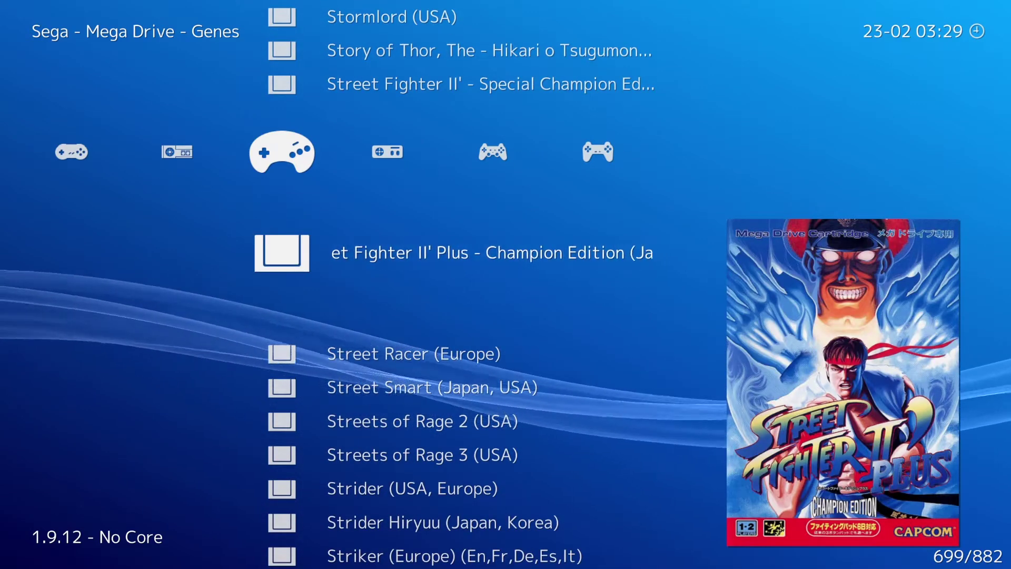
key("Down")
key("Down")
key("Down")
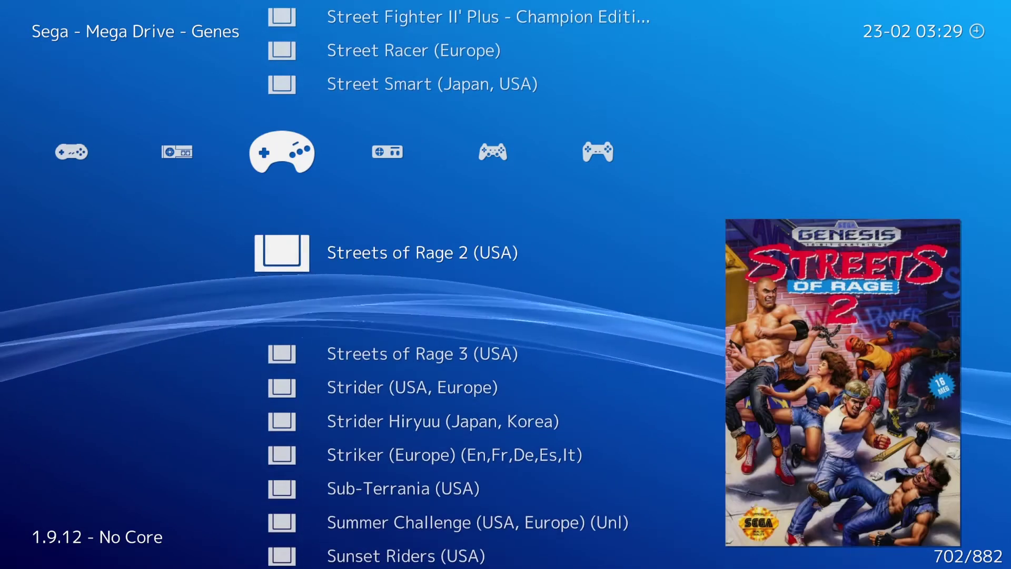
key("Down")
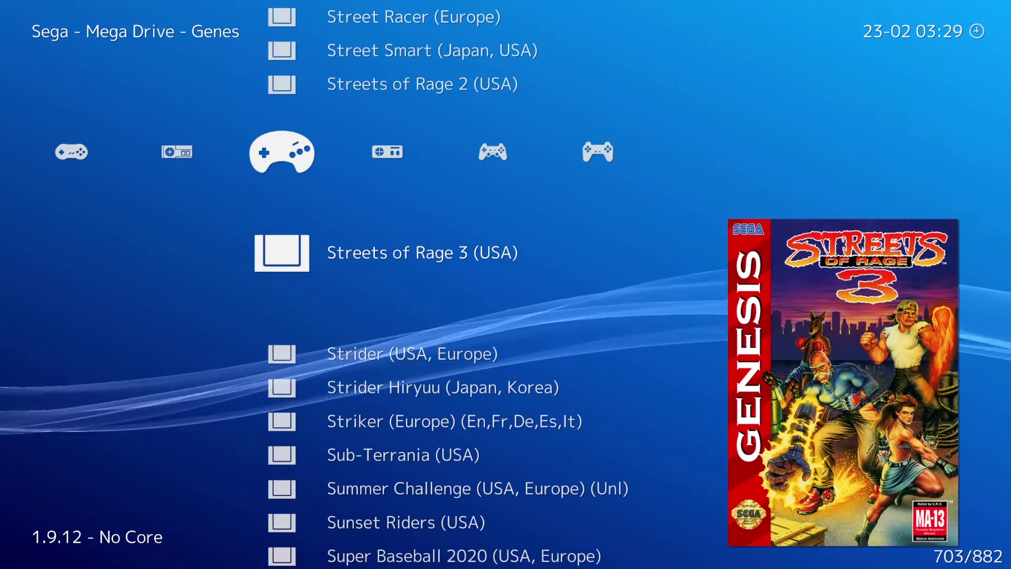
Step: Switch to the Sony - PlayStation 2 playlist and browse its games down to Twisted Metal - Black (USA)
key("Right")
key("Right")
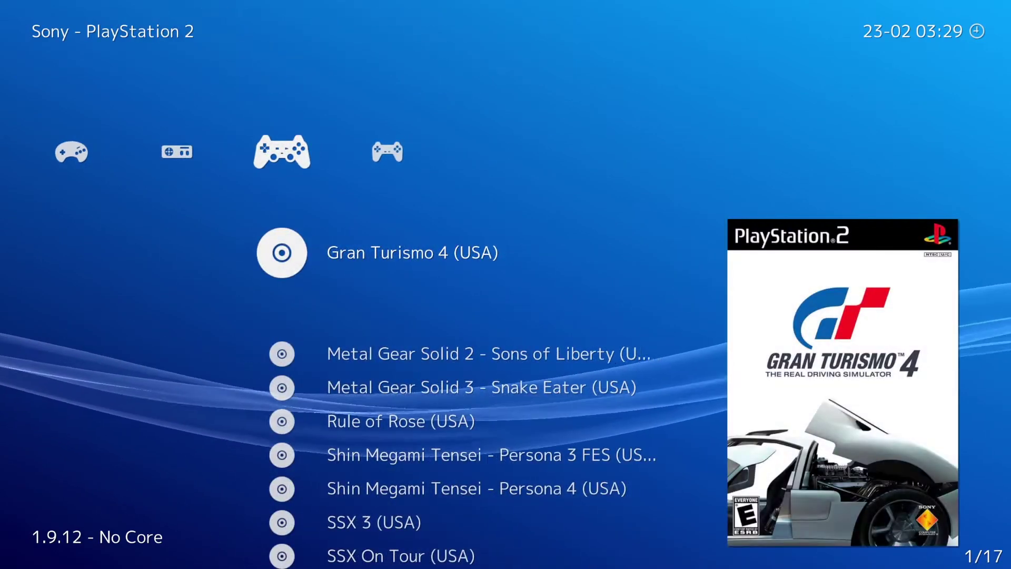
key("Down")
key("Down")
key("Down")
key("Down")
key("Down")
key("Down")
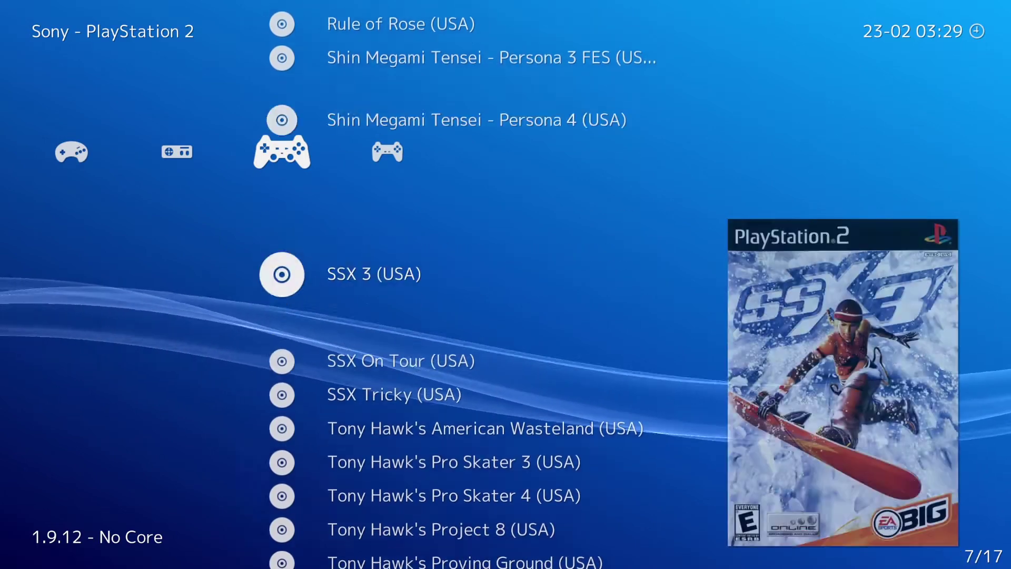
key("Down")
key("Down")
key("Down")
key("Down")
key("Down")
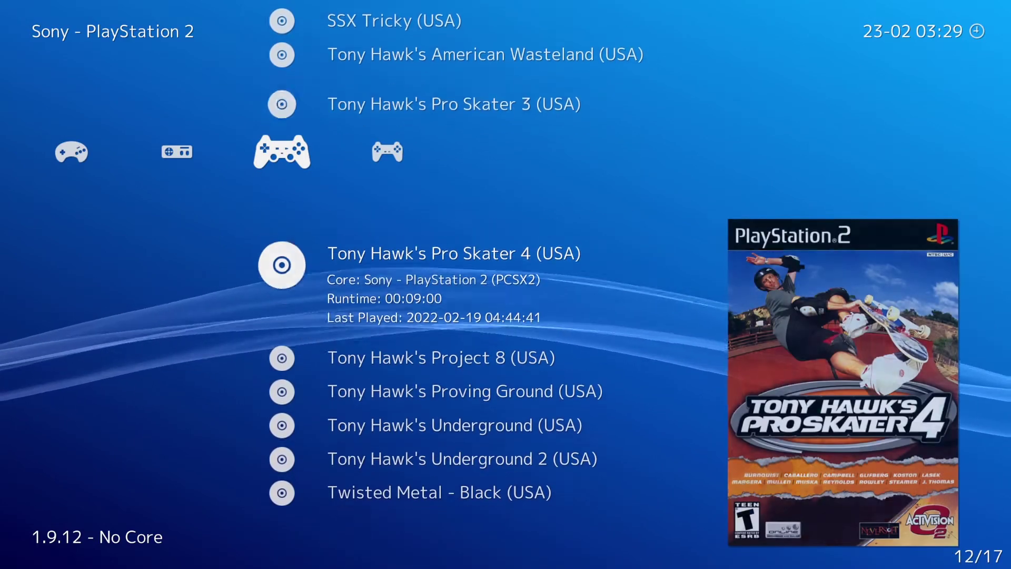
key("Down")
key("Down")
key("Down")
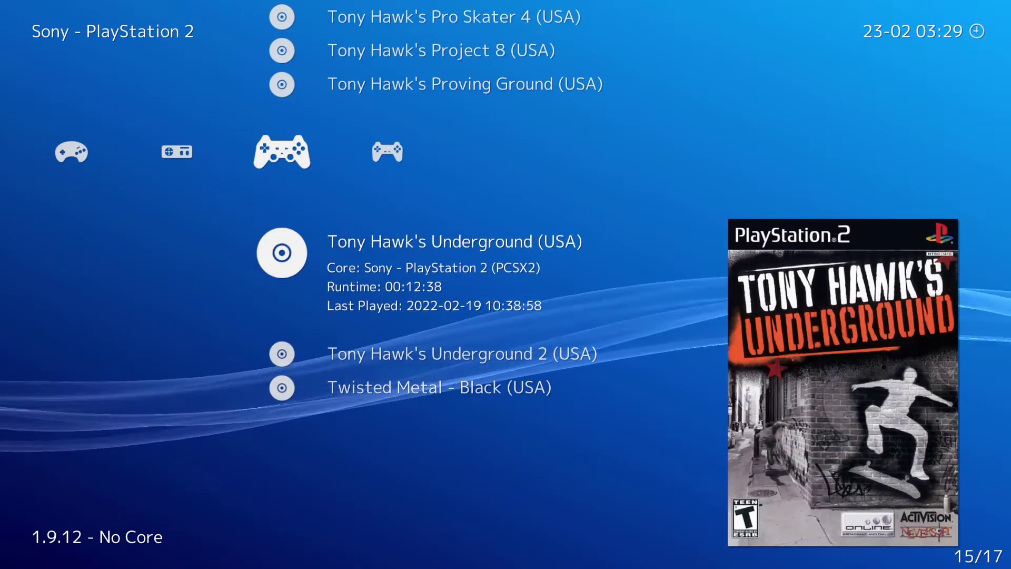
key("Down")
key("Down")
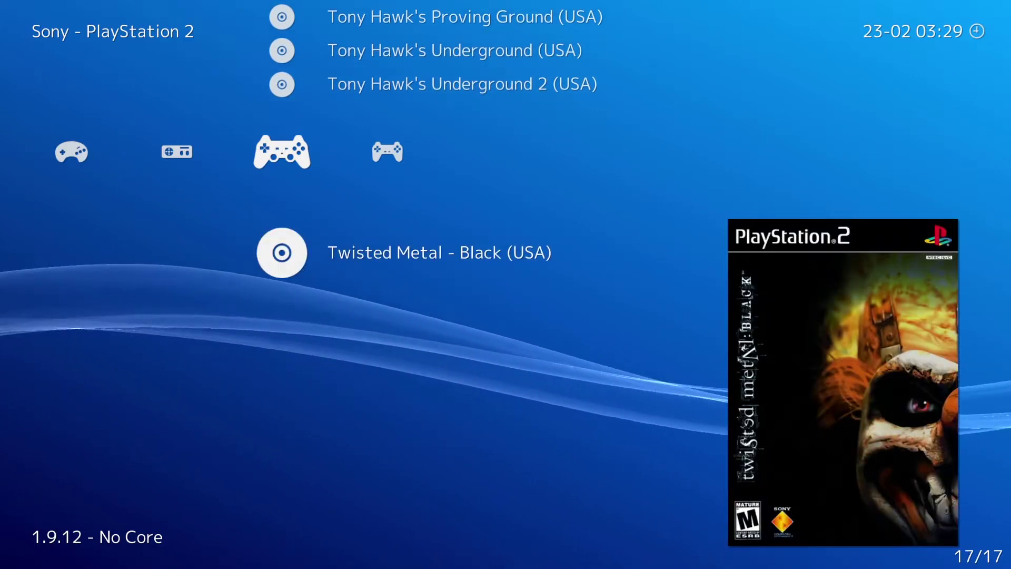
Step: Switch to the Sony - PlayStation playlist and browse its games past Tony Hawk's Pro Skater 2 (USA) to the end
key("Left")
key("Down")
key("Down")
key("Down")
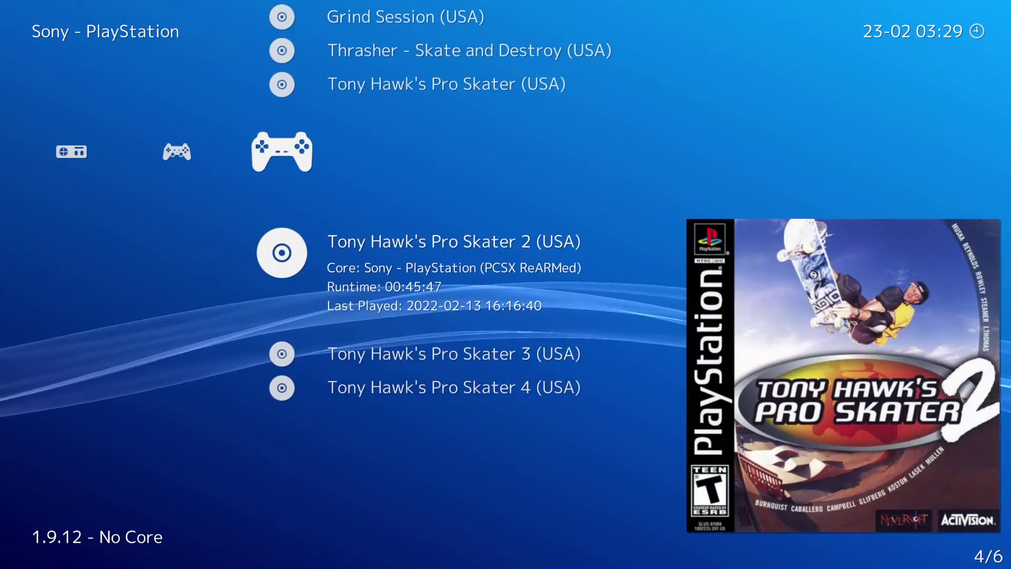
key("Down")
key("Down")
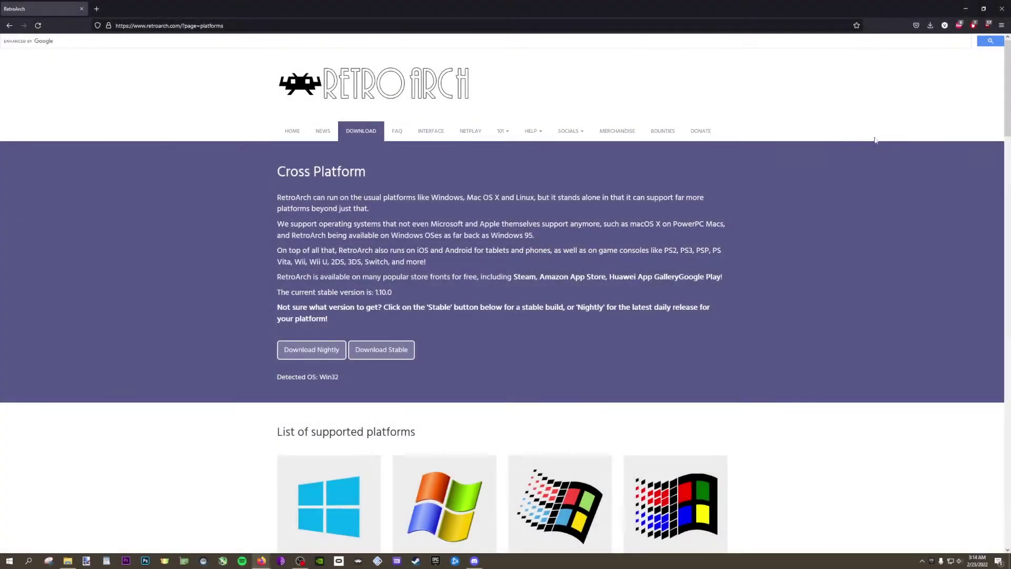
Step: In the web browser, look through the list of supported platforms on the RetroArch download page
scroll(879, 286, "down", 3)
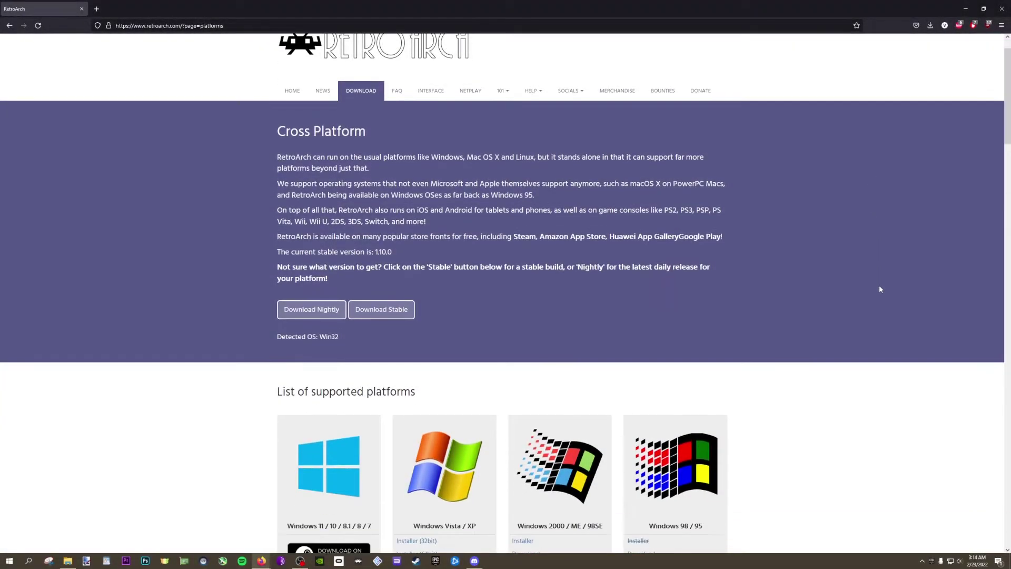
scroll(879, 289, "down", 3)
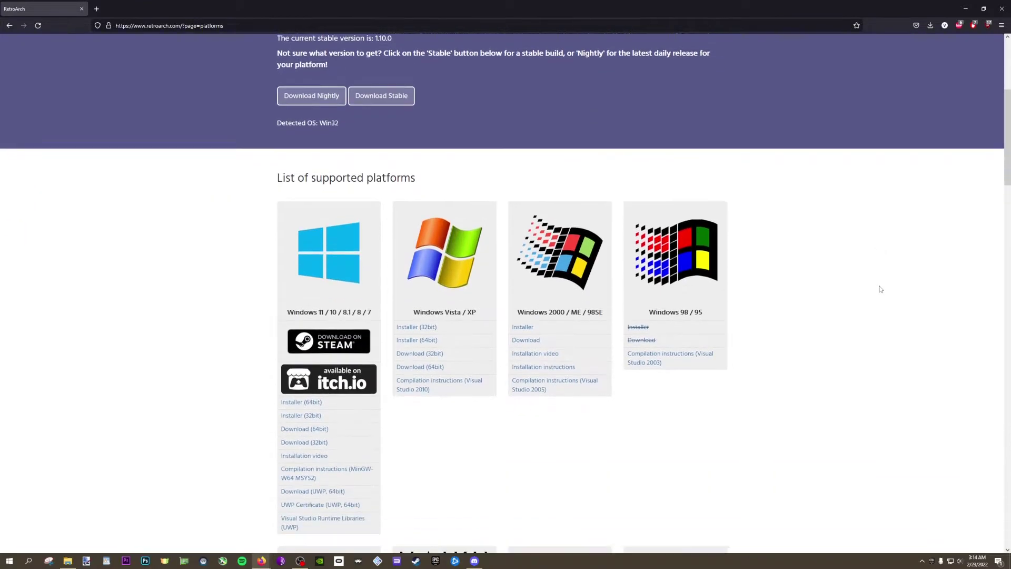
scroll(879, 288, "down", 6)
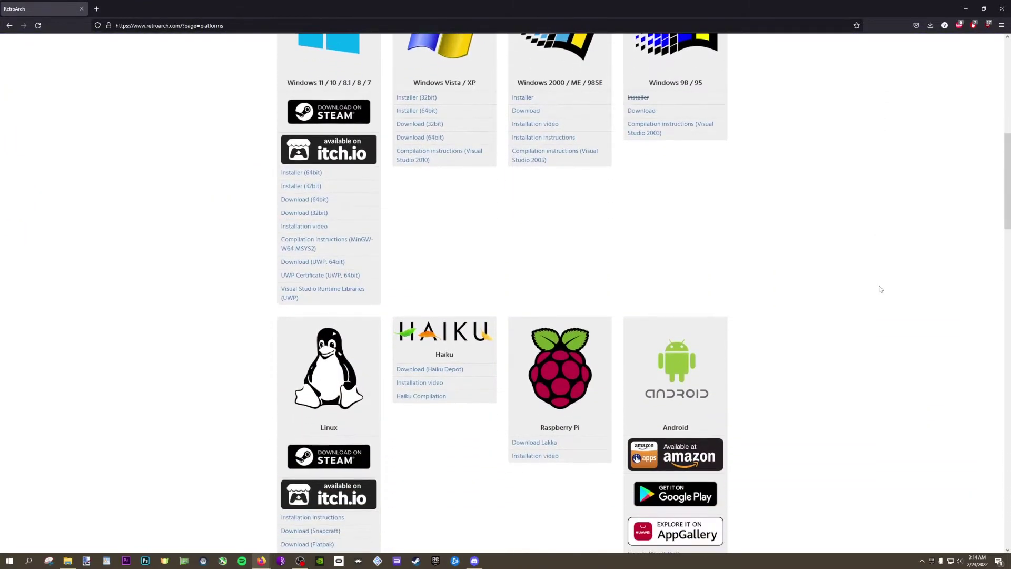
scroll(879, 289, "down", 10)
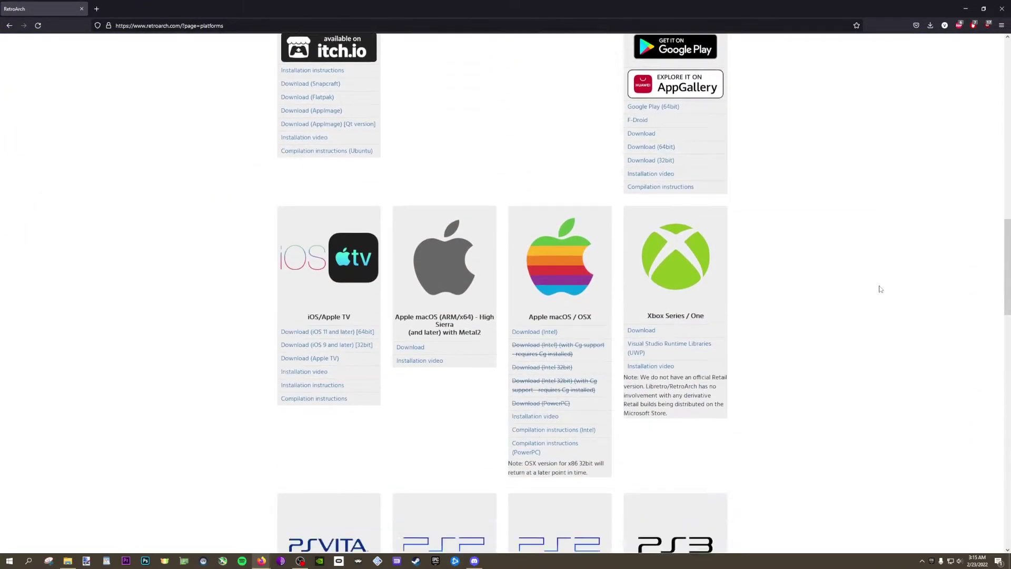
scroll(880, 290, "down", 2)
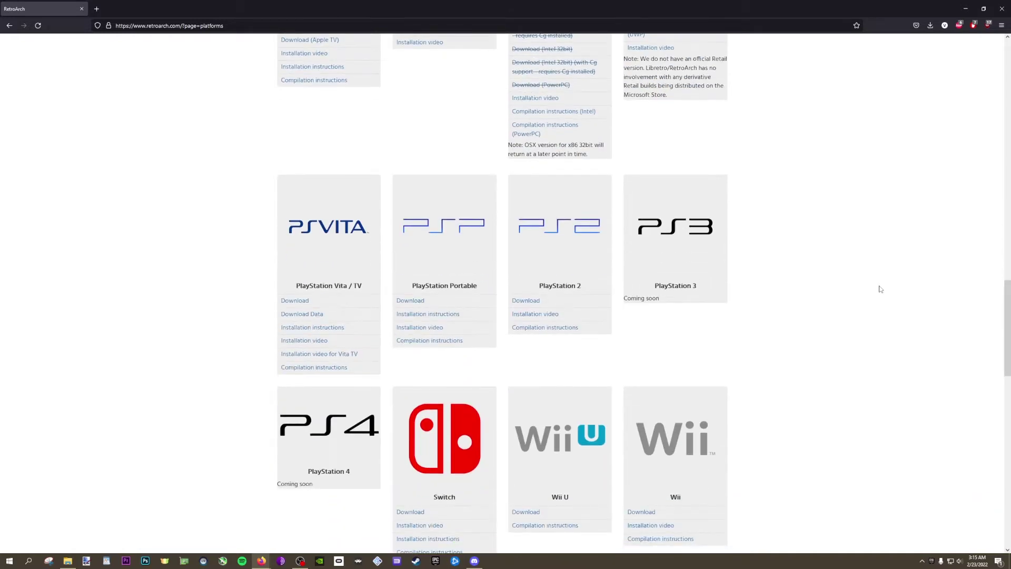
scroll(879, 289, "down", 5)
scroll(881, 289, "down", 3)
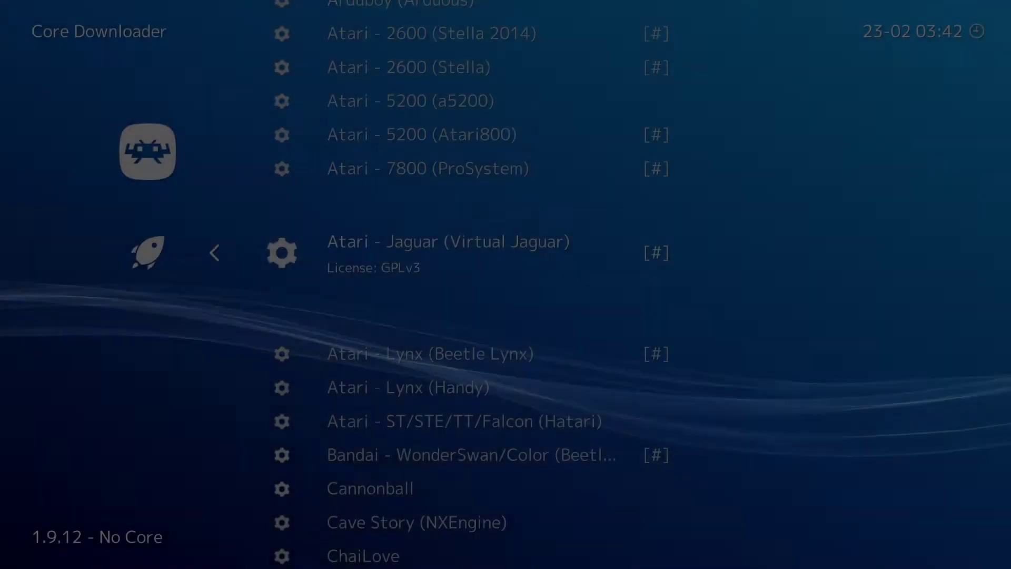
Step: In RetroArch's Core Downloader, browse the available cores from Atari - Jaguar (Virtual Jaguar) down to Nintendo - SNES / SFC (Snes9x 2002)
key("Down")
key("Down")
key("Down")
key("Down")
key("Down")
key("Down")
key("Down")
key("Down")
key("Down")
key("Down")
key("Down")
key("Down")
key("Down")
key("Down")
key("Down")
key("Down")
key("Down")
key("Down")
key("Down")
key("Down")
key("Down")
key("Down")
key("Down")
key("Down")
key("Down")
key("Down")
key("Down")
key("Down")
key("Down")
key("Down")
key("Down")
key("Down")
key("Down")
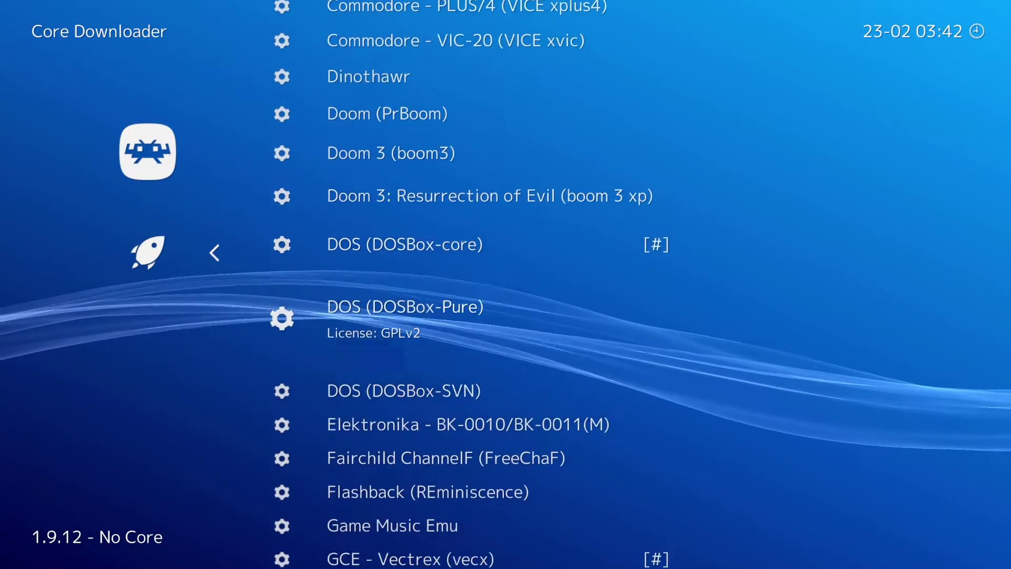
key("Down")
key("Down")
key("Down")
key("Down")
key("Down")
key("Down")
key("Down")
key("Down")
key("Down")
key("Down")
key("Down")
key("Down")
key("Down")
key("Down")
key("Down")
key("Down")
key("Down")
key("Down")
key("Down")
key("Down")
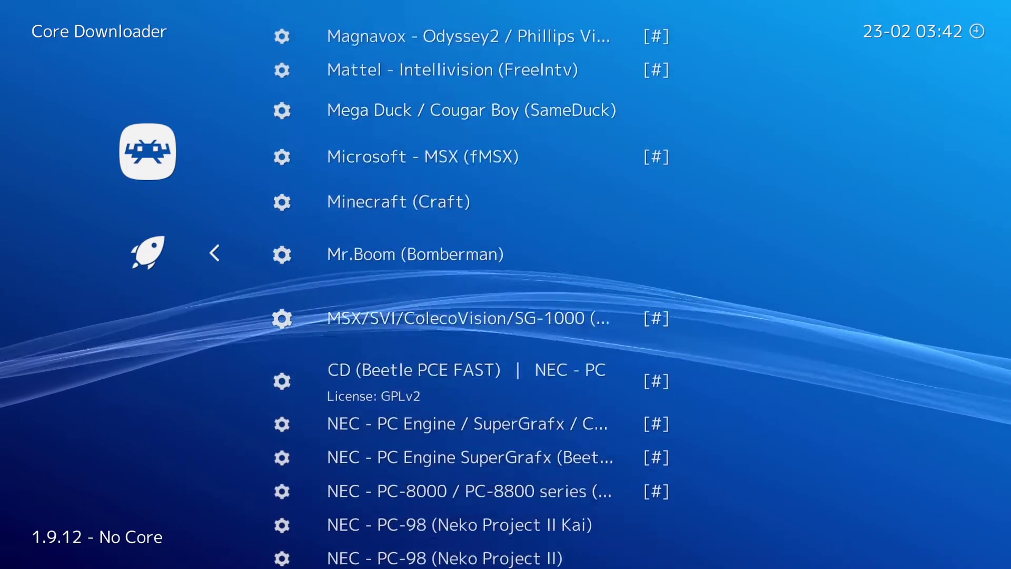
key("Down")
key("Down")
key("Down")
key("Down")
key("Down")
key("Down")
key("Down")
key("Down")
key("Down")
key("Down")
key("Down")
key("Down")
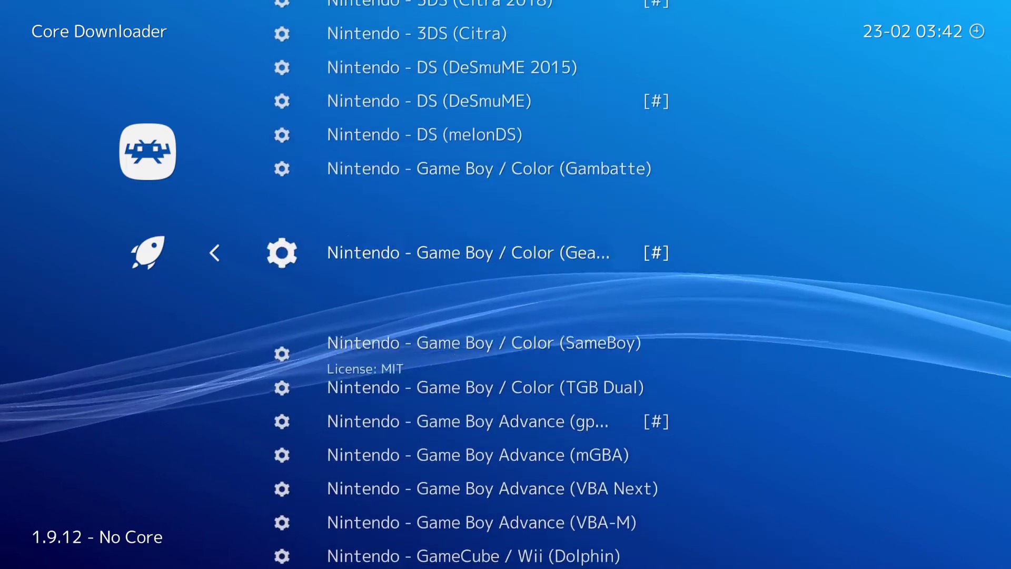
key("Down")
key("Down")
key("Down")
key("Down")
key("Down")
key("Down")
key("Down")
key("Down")
key("Down")
key("Down")
key("Down")
key("Down")
key("Down")
key("Down")
key("Down")
key("Down")
key("Down")
key("Down")
key("Down")
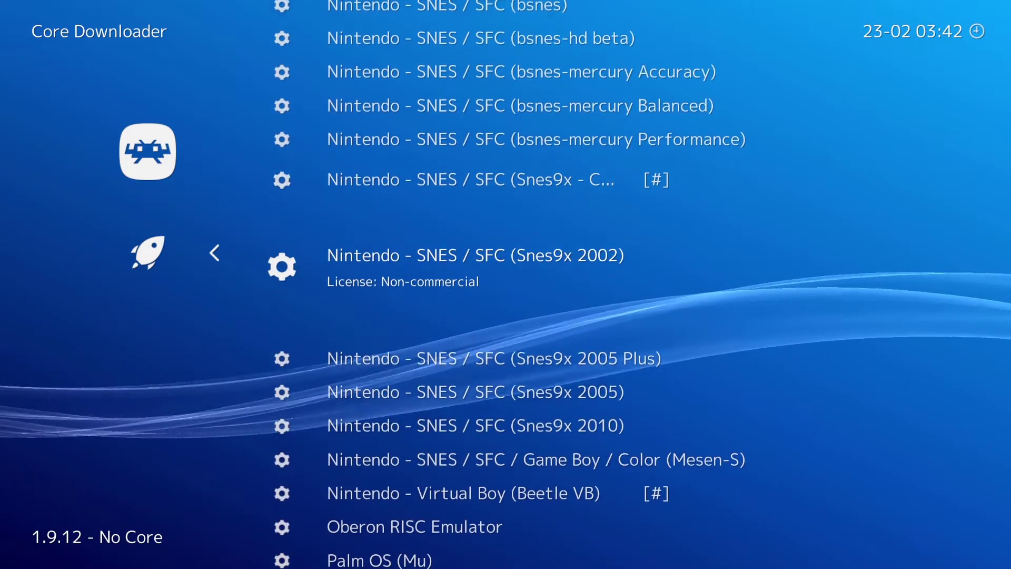
Step: Browse the remaining cores in the Core Downloader from Nintendo - SNES / SFC (Snes9x 2002) down past Sega - MS/GG/SG-1000 (Gearsystem)
key("Down")
key("Down")
key("Down")
key("Down")
key("Down")
key("Down")
key("Down")
key("Down")
key("Down")
key("Down")
key("Down")
key("Down")
key("Down")
key("Down")
key("Down")
key("Down")
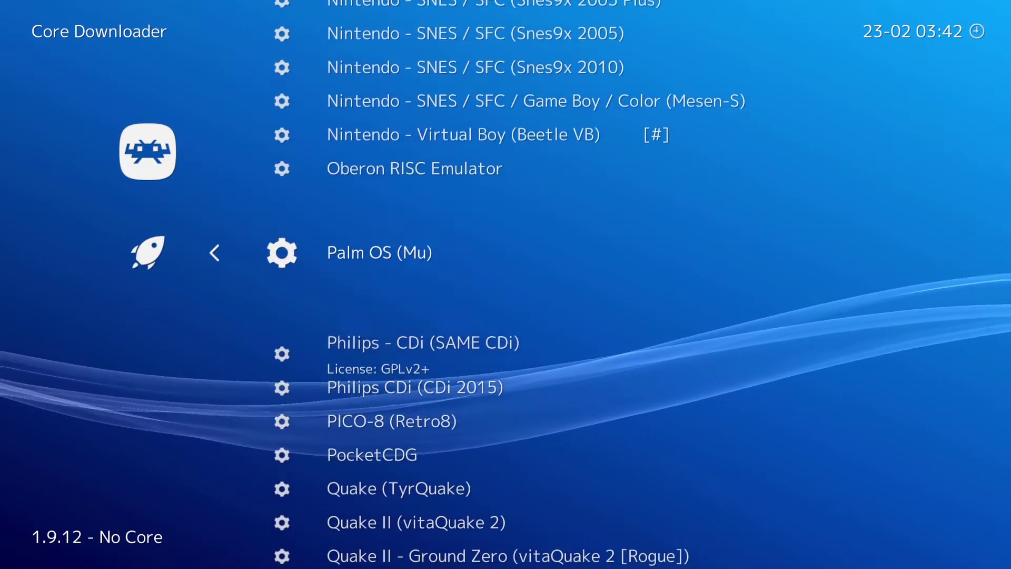
key("Down")
key("Down")
key("Down")
key("Down")
key("Down")
key("Down")
key("Down")
key("Down")
key("Down")
key("Down")
key("Down")
key("Down")
key("Down")
key("Down")
key("Down")
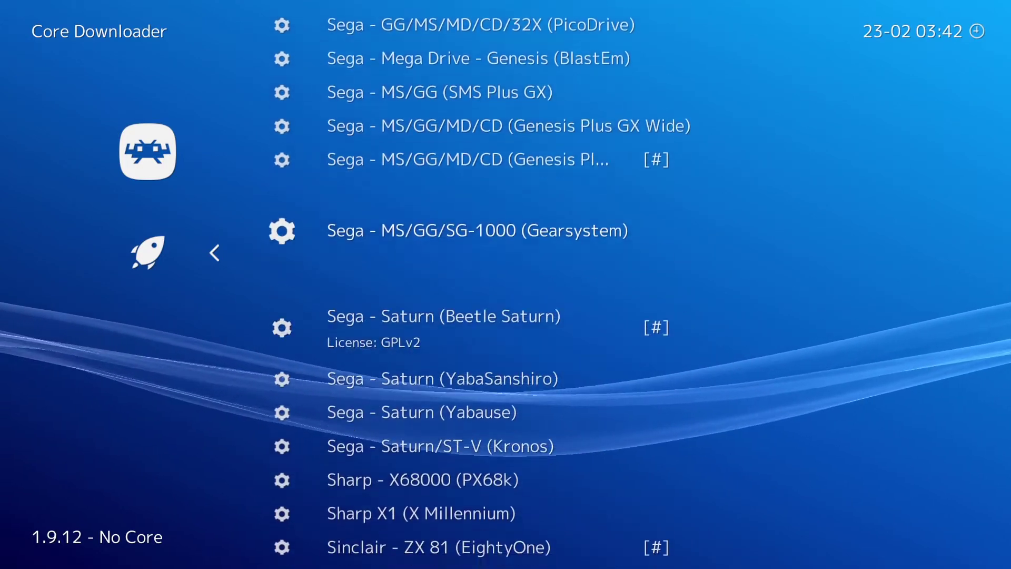
key("Down")
key("Down")
key("Down")
key("Down")
key("Down")
key("Down")
key("Down")
key("Down")
key("Down")
key("Down")
key("Down")
key("Down")
key("Down")
key("Down")
key("Down")
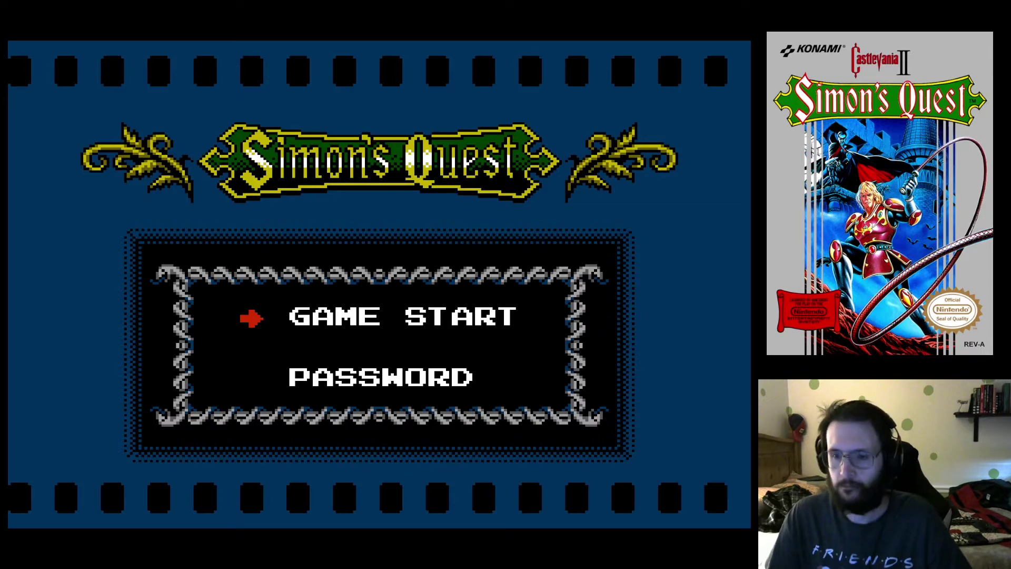
key("Return")
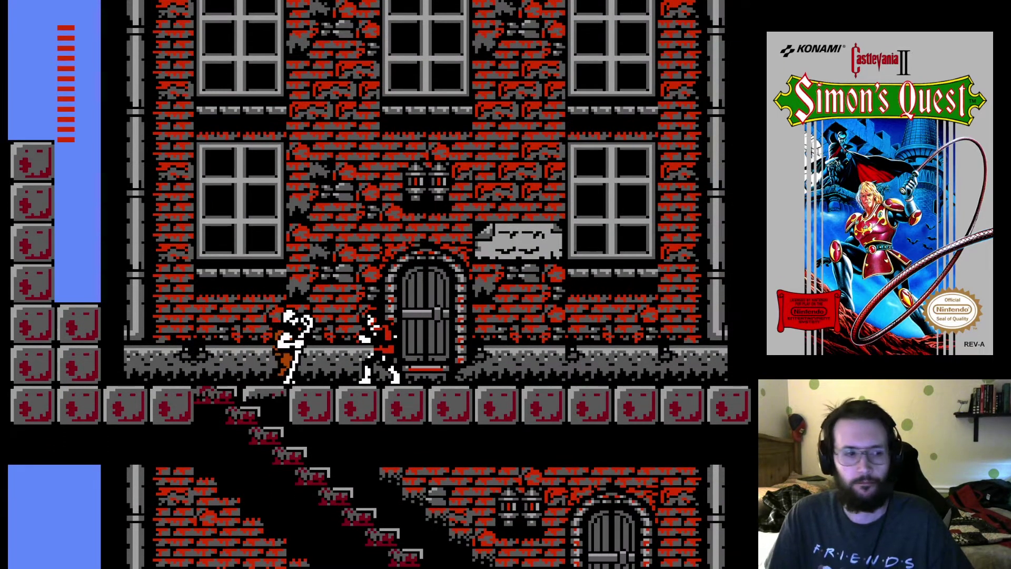
key("Right")
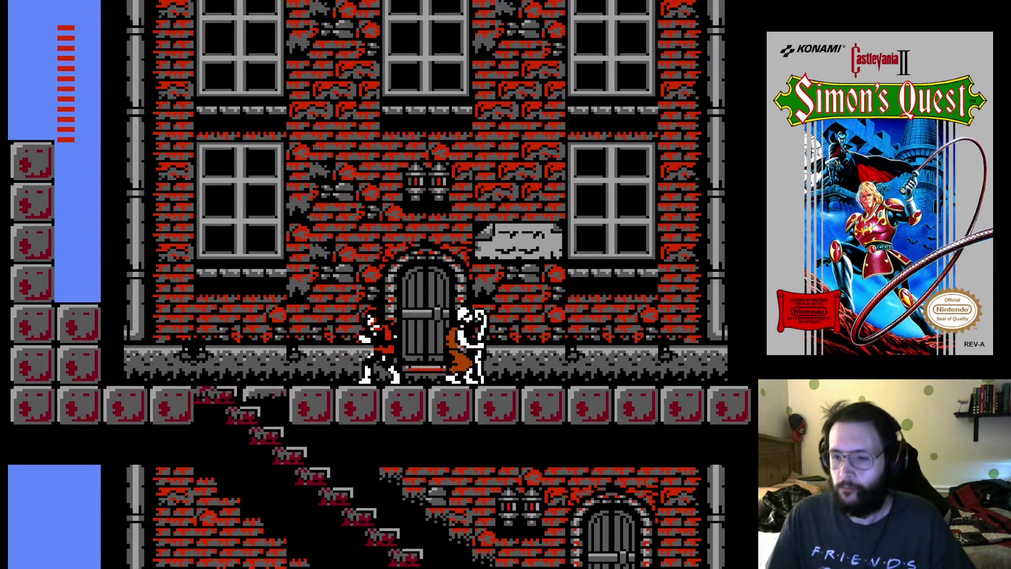
key("Right")
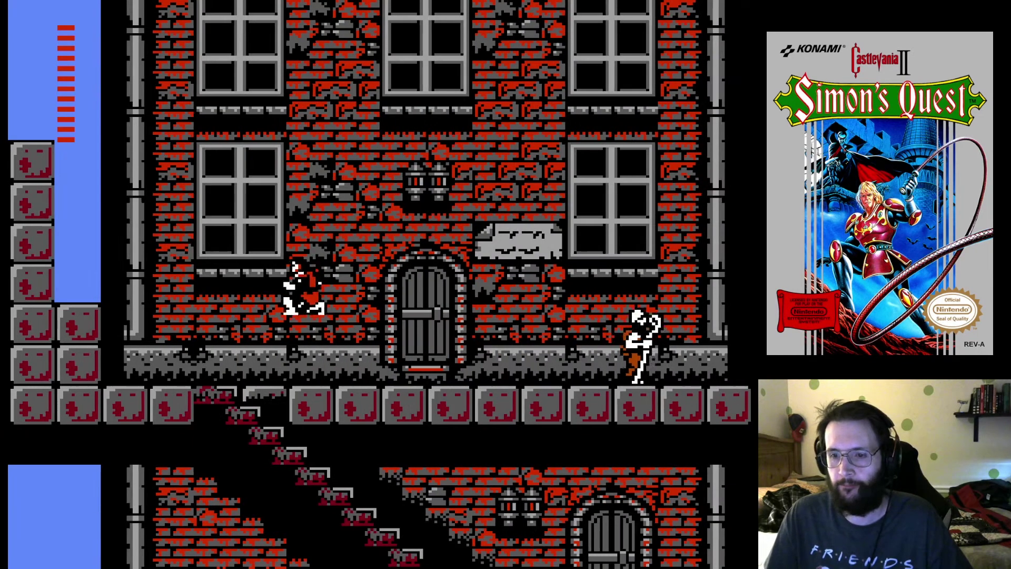
key("Left")
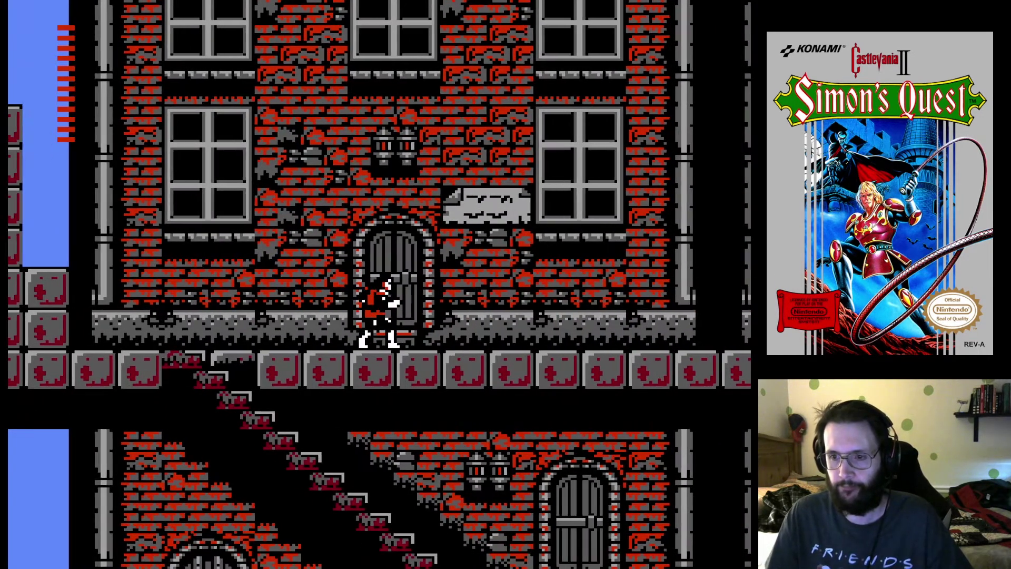
key("Up")
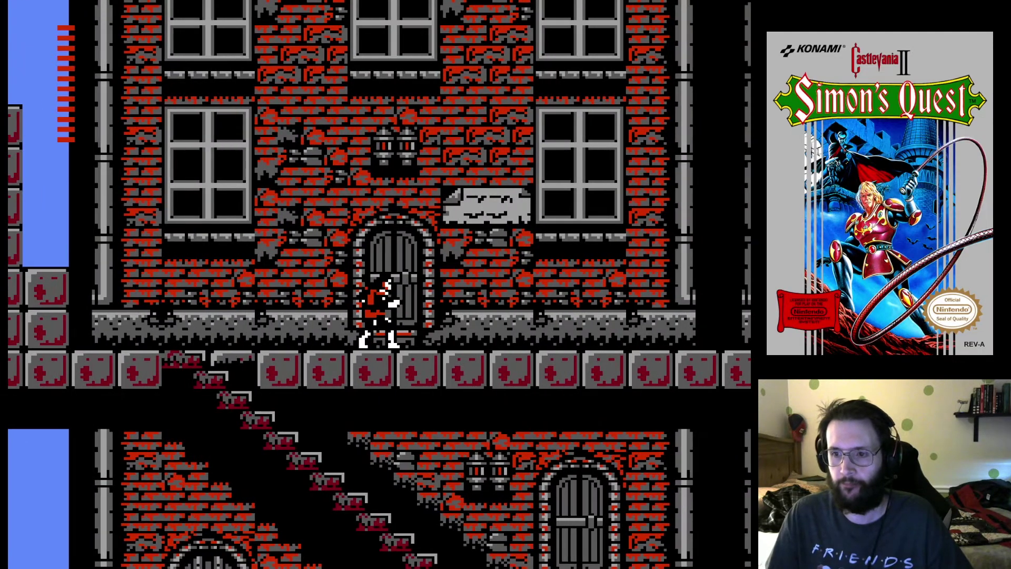
key("Right")
key("x")
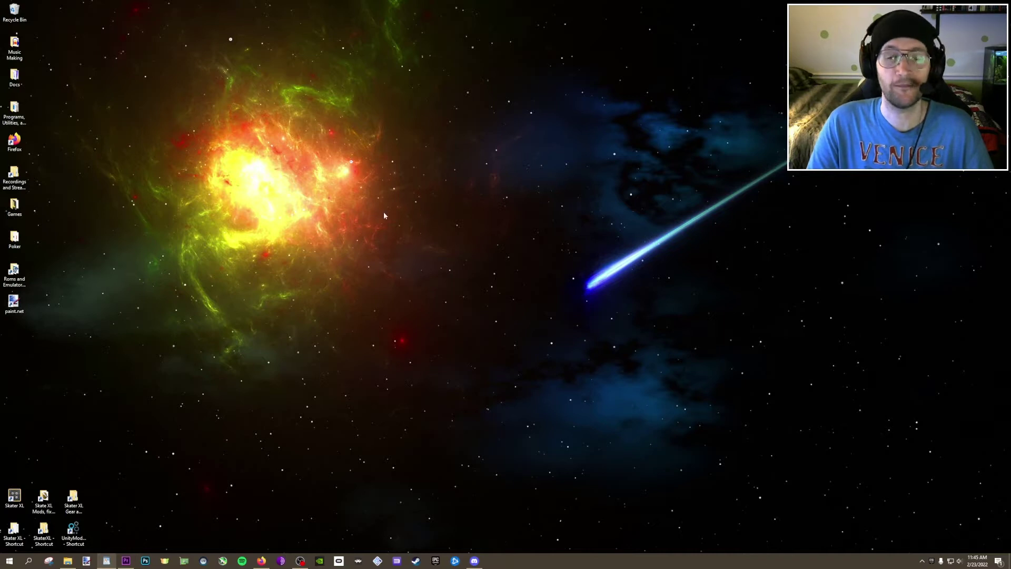
Step: Create a folder named RA Stuff on the desktop and place it directly below the paint.net shortcut
right_click(125, 365)
mouse_move(137, 466)
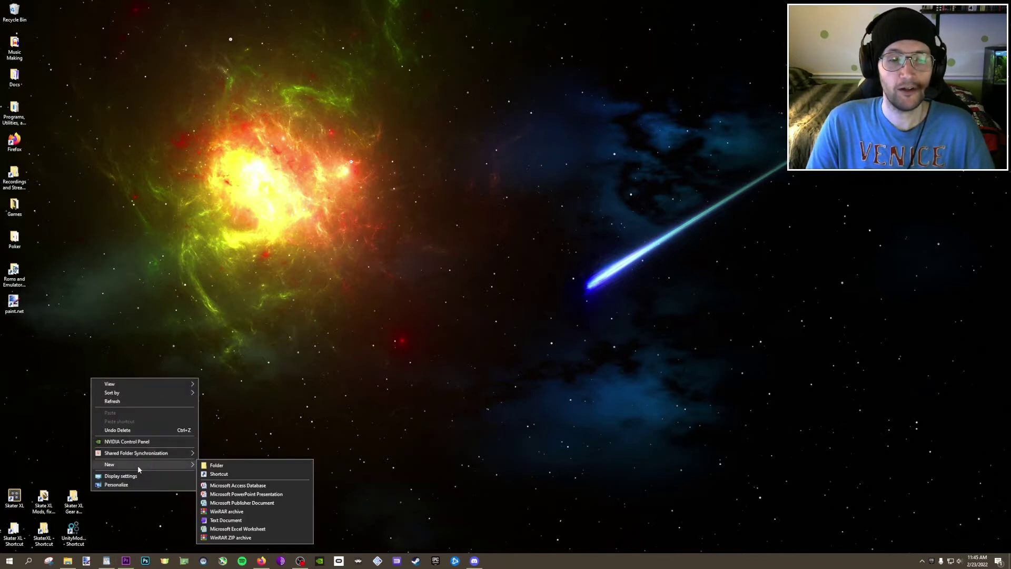
left_click(243, 463)
type("RA Stuff")
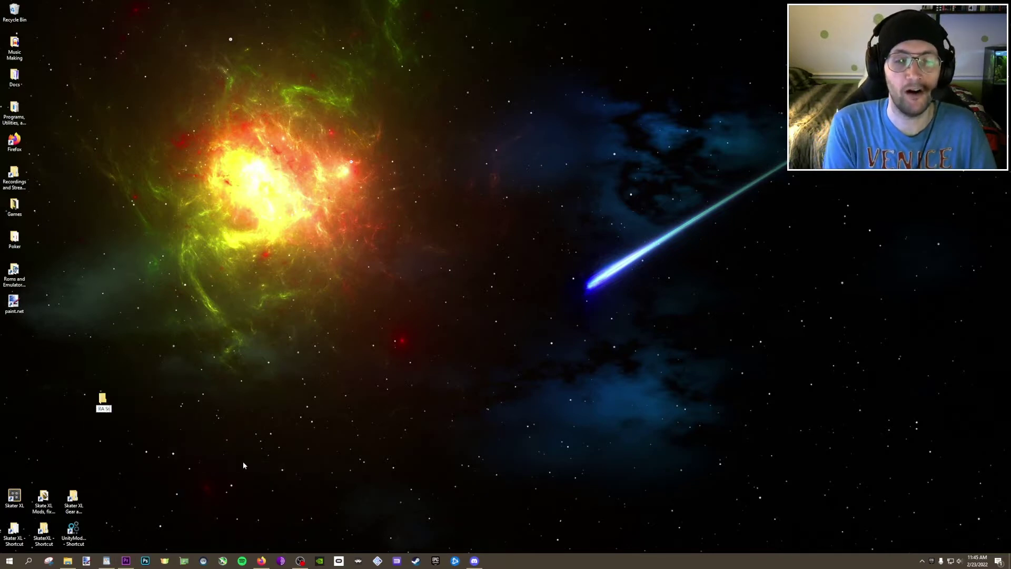
key("Return")
mouse_move(97, 405)
left_mouse_down()
mouse_move(50, 347)
mouse_move(29, 348)
left_mouse_up()
Step: Open the RA Stuff folder and create a subfolder named Roms in it
double_click(16, 340)
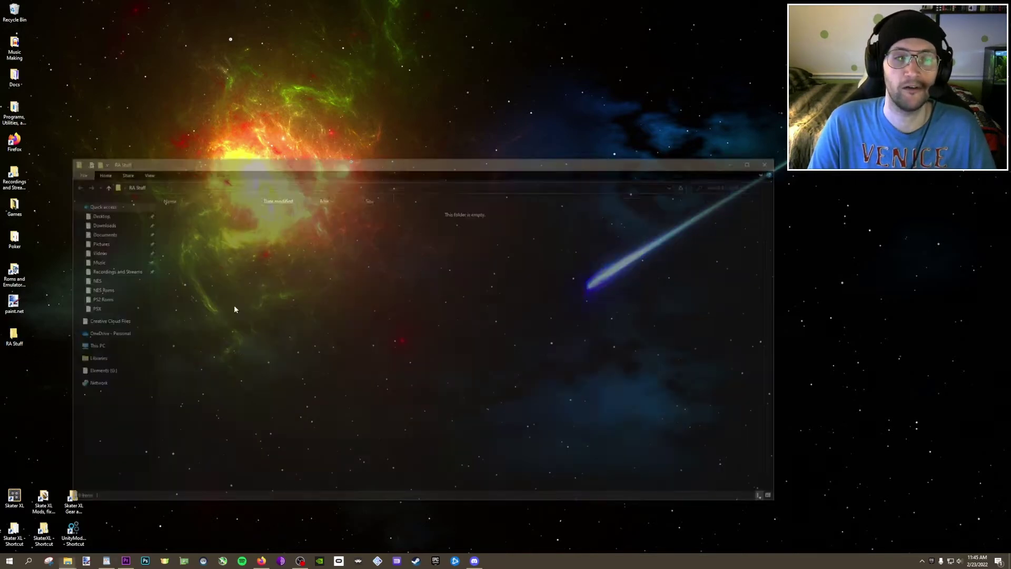
right_click(236, 298)
mouse_move(283, 401)
left_click(363, 401)
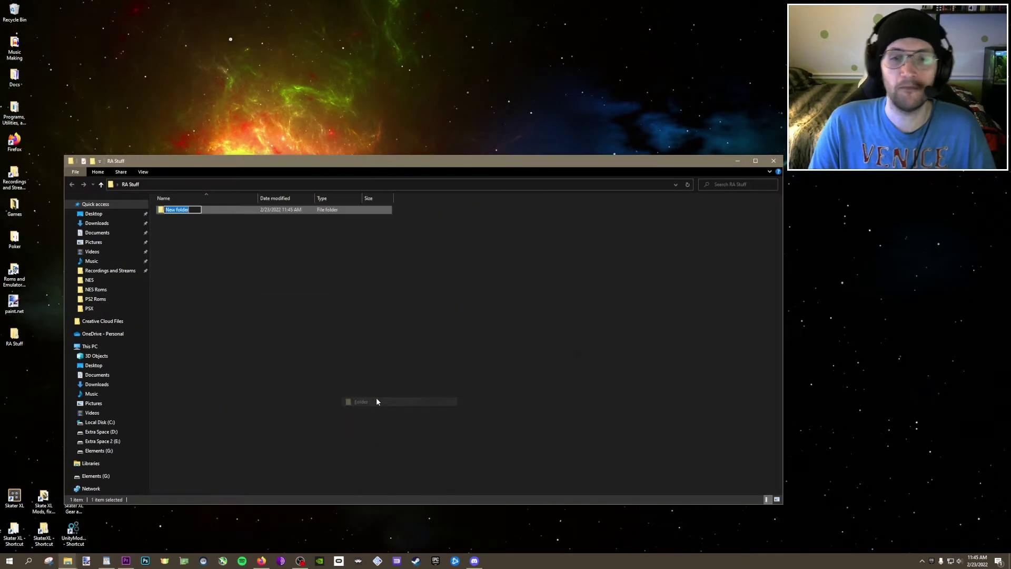
type("Roms")
key("Return")
Step: Create a second subfolder named Retroarch in RA Stuff and close the folder window
right_click(190, 291)
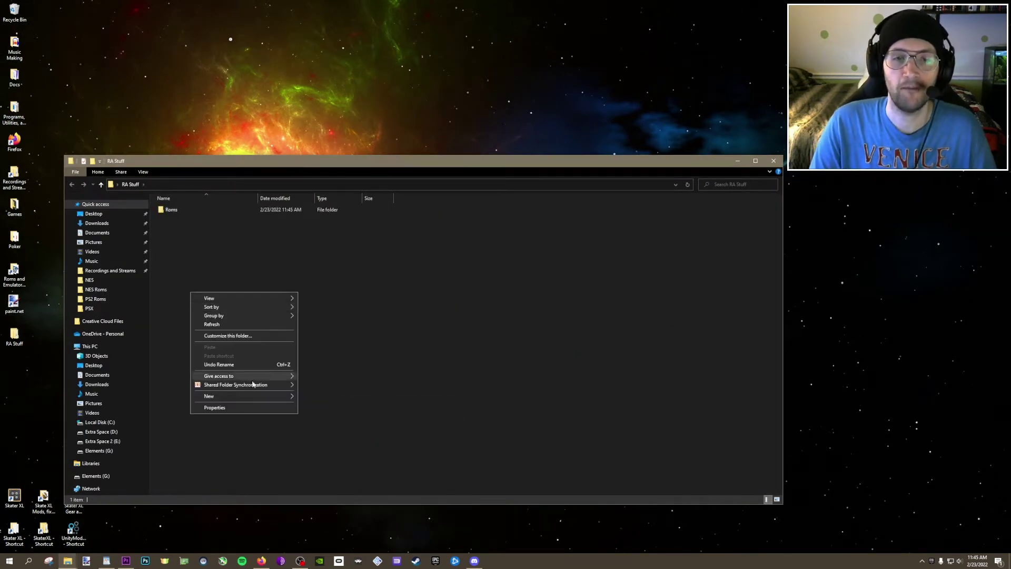
mouse_move(257, 397)
left_click(341, 396)
type("Re")
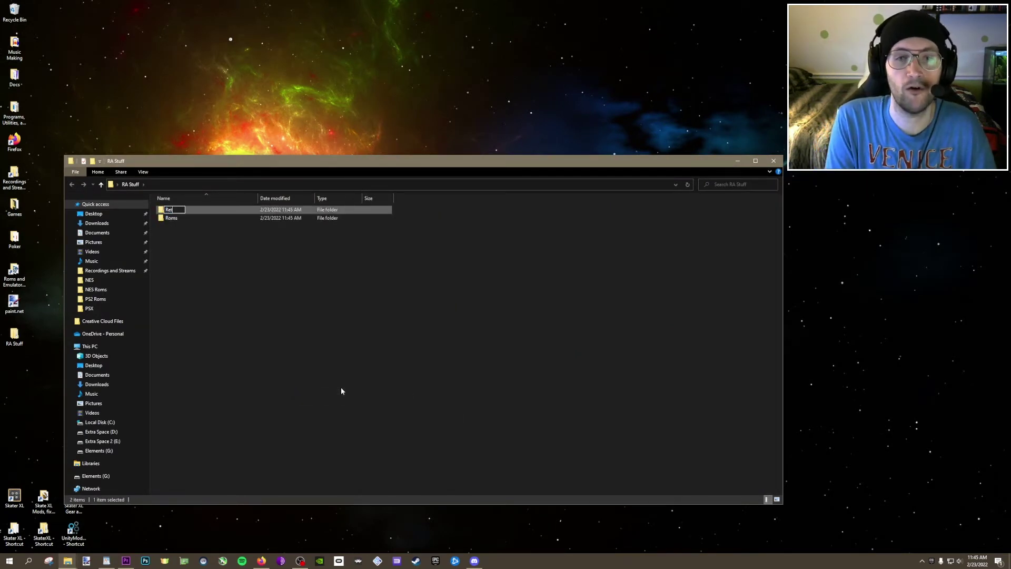
type("troarch")
key("Return")
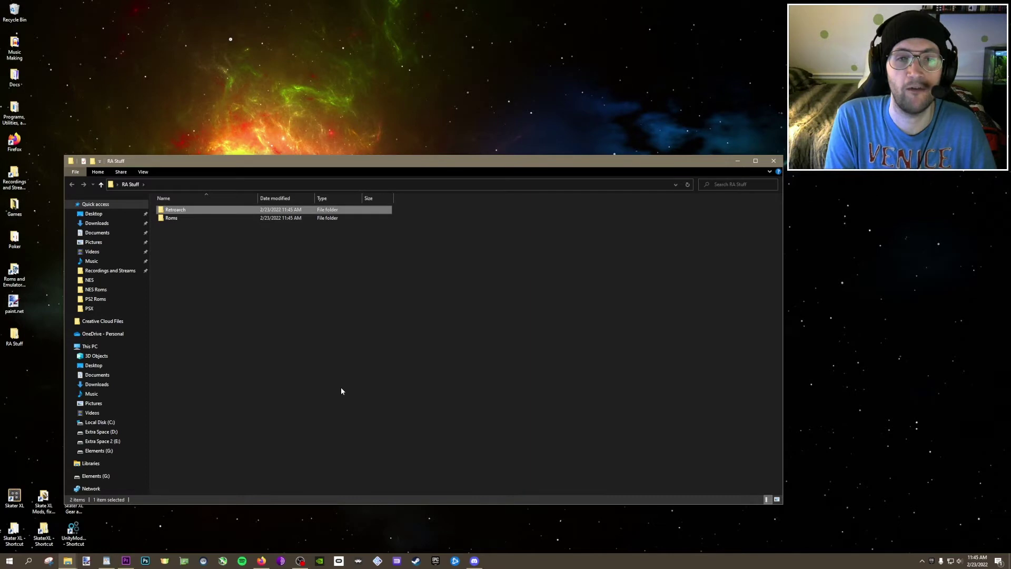
left_click(773, 160)
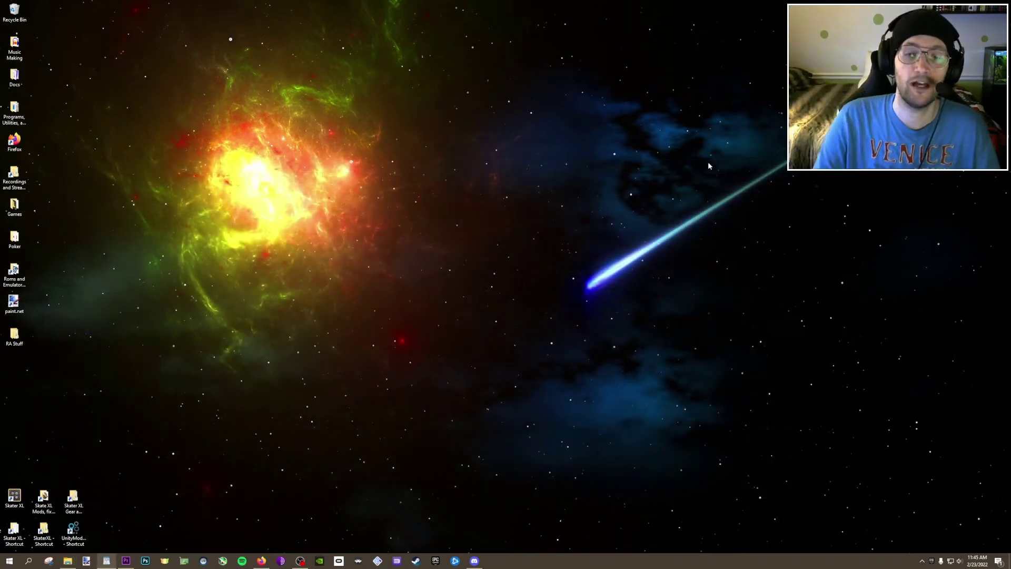
Step: Switch to Firefox, launch the RetroArch installer and advance the setup wizard to the install location
left_click(261, 560)
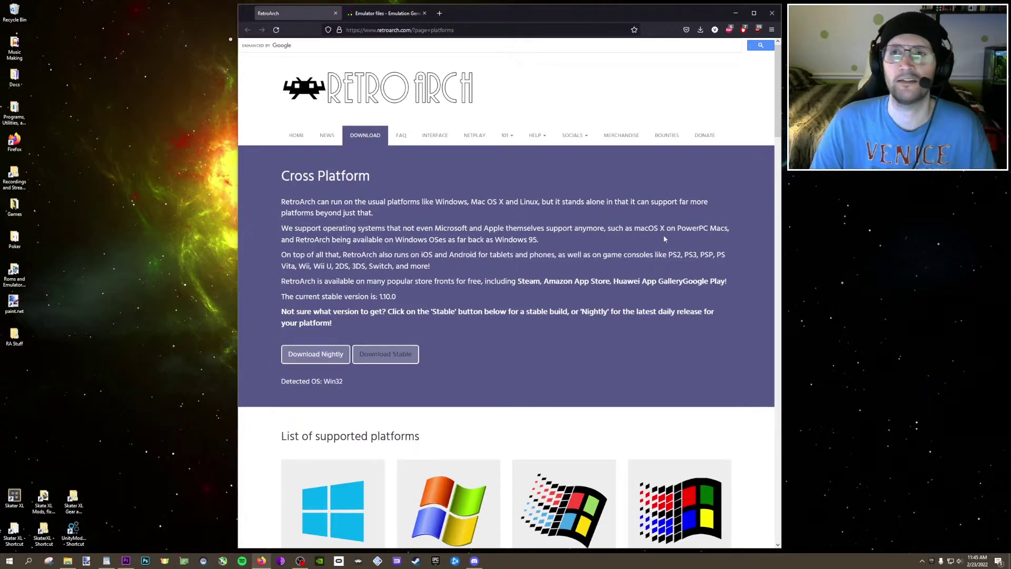
left_click(637, 83)
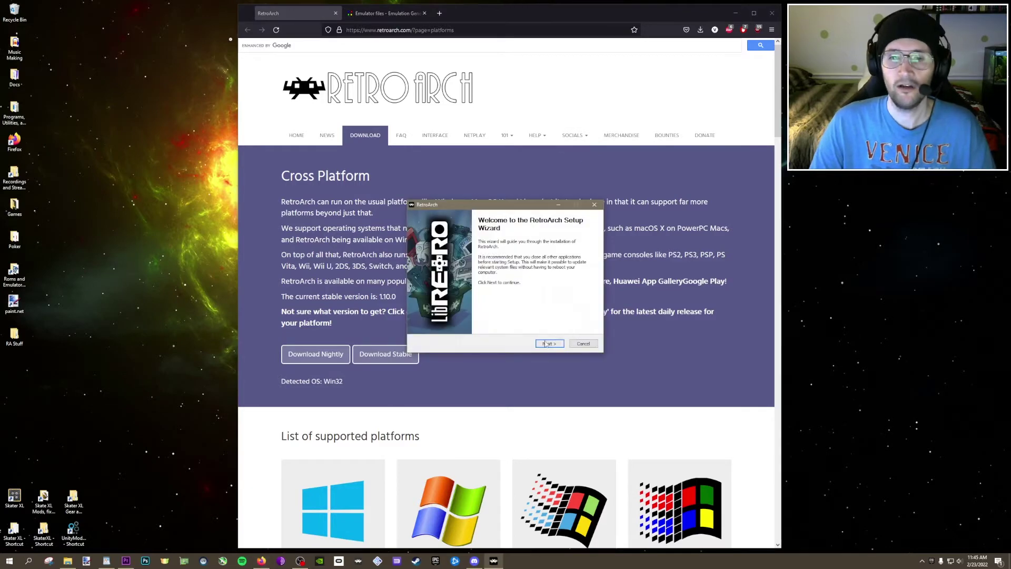
left_click(546, 344)
left_click(551, 344)
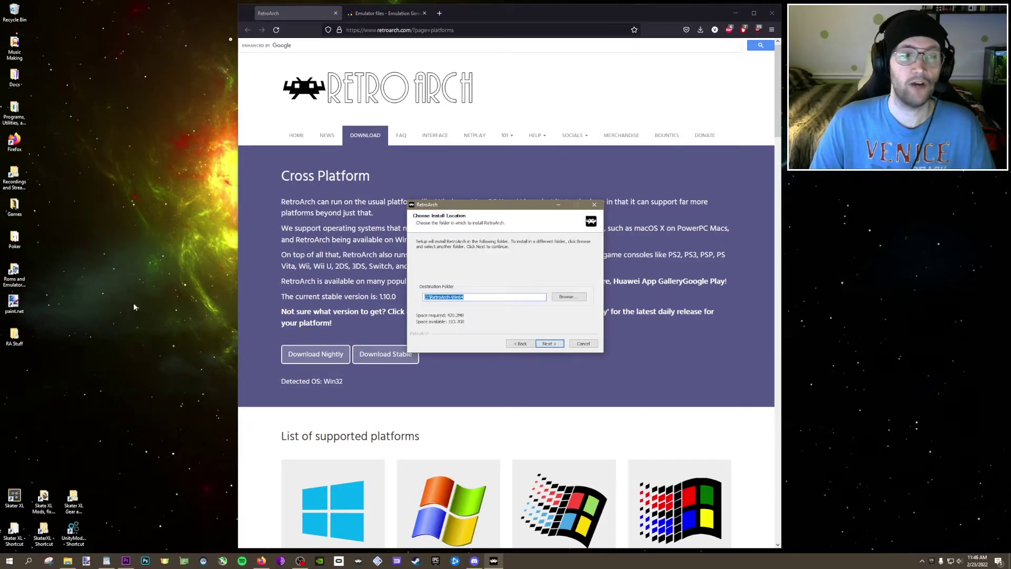
Step: Set the installer's destination folder to Retroarch inside the desktop's RA Stuff folder and accept the location
left_click(569, 297)
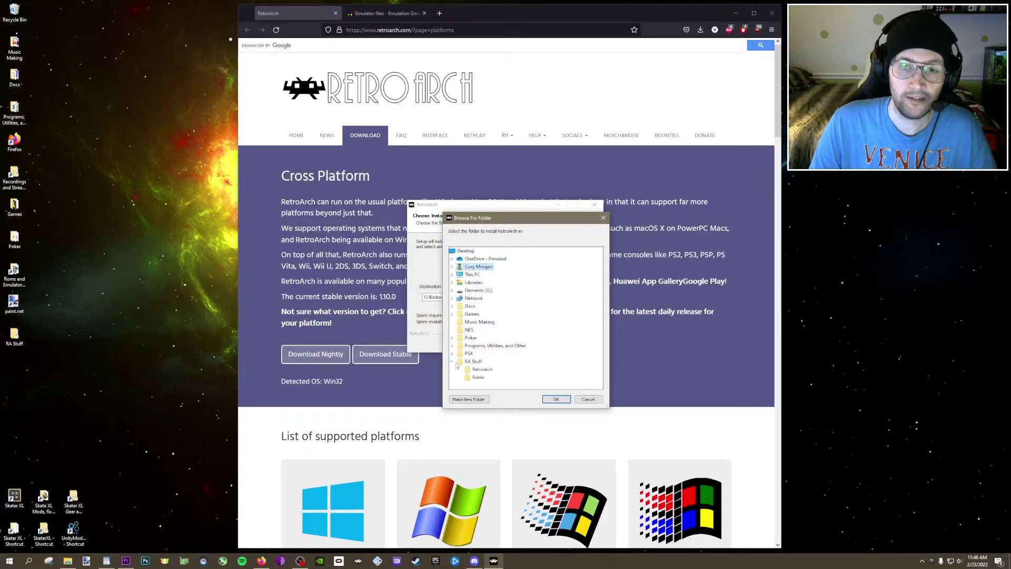
left_click(483, 370)
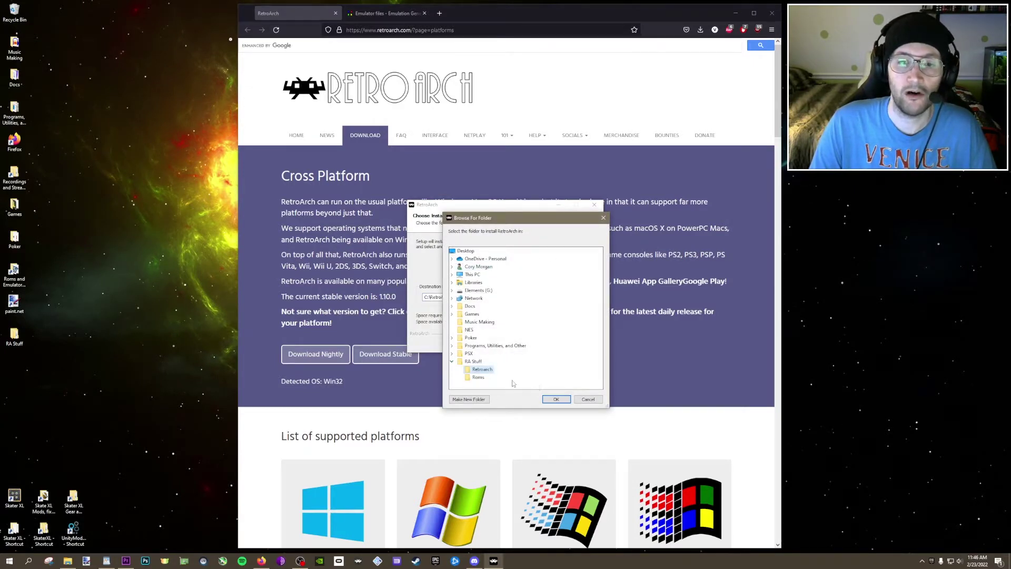
left_click(555, 399)
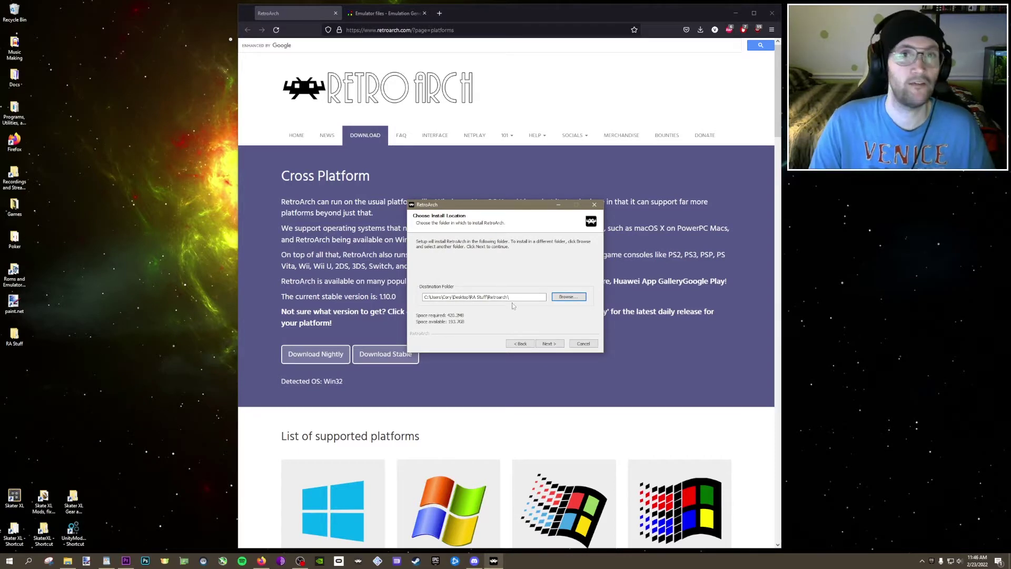
left_click(549, 346)
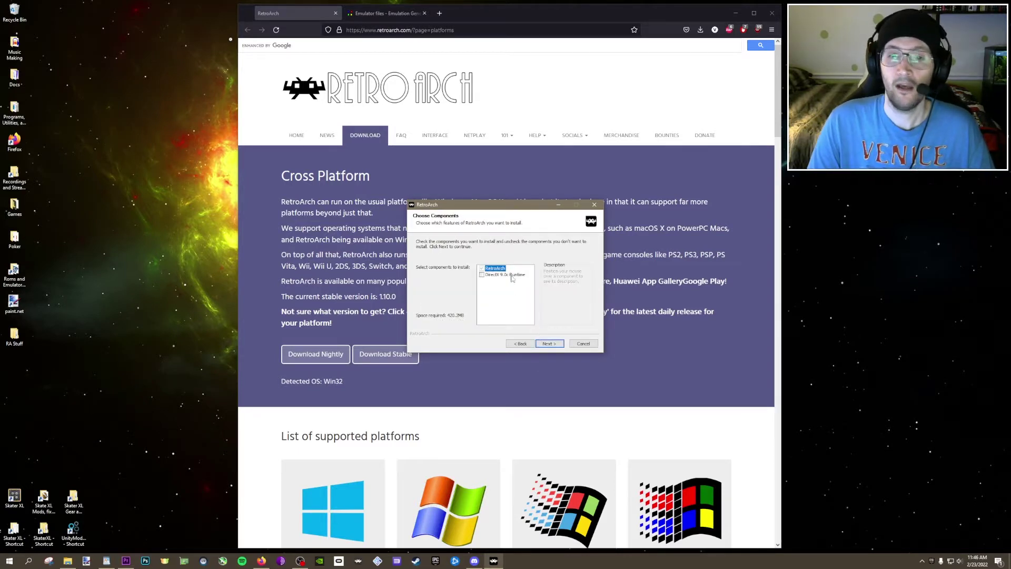
Step: Include the DirectX 9.0c Runtime component, start the installation with the RetroArch Start Menu folder, and minimize the browser
left_click(482, 274)
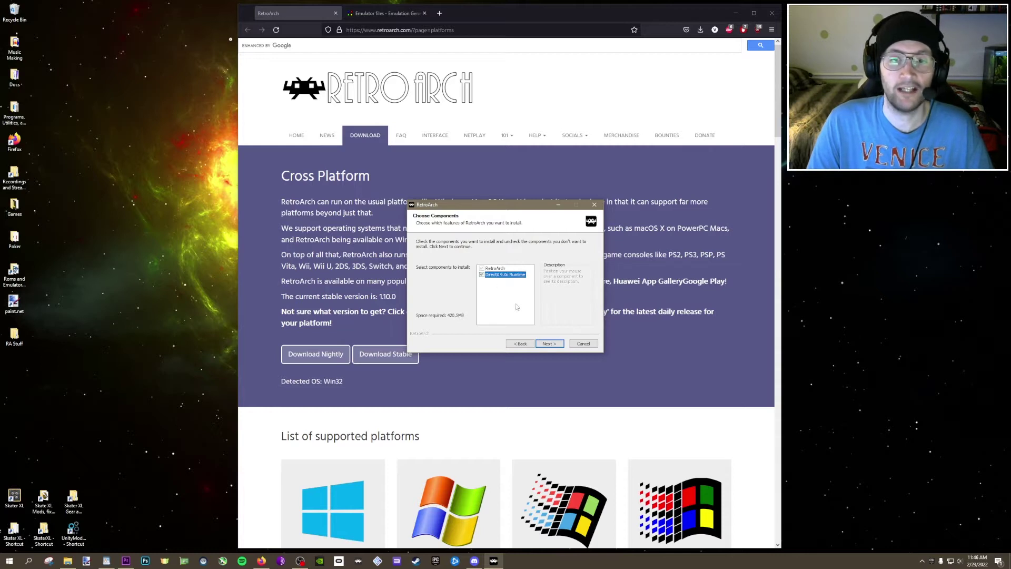
left_click(549, 343)
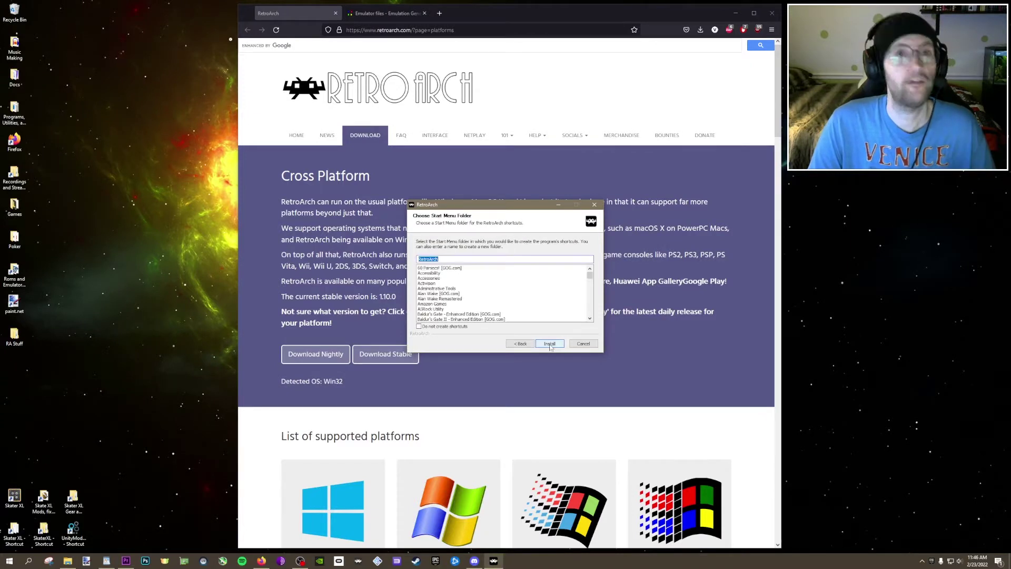
left_click(550, 344)
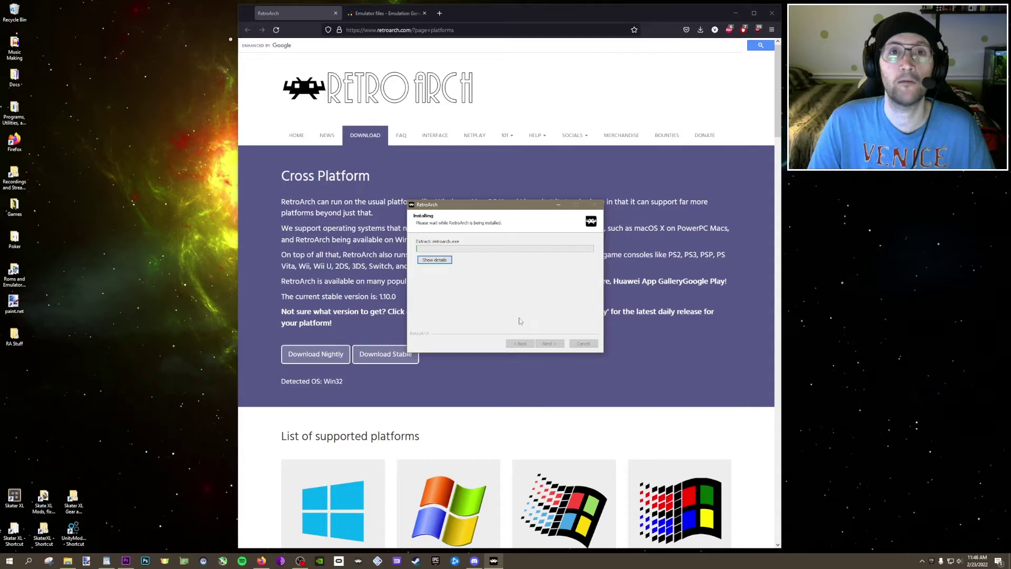
left_click(736, 14)
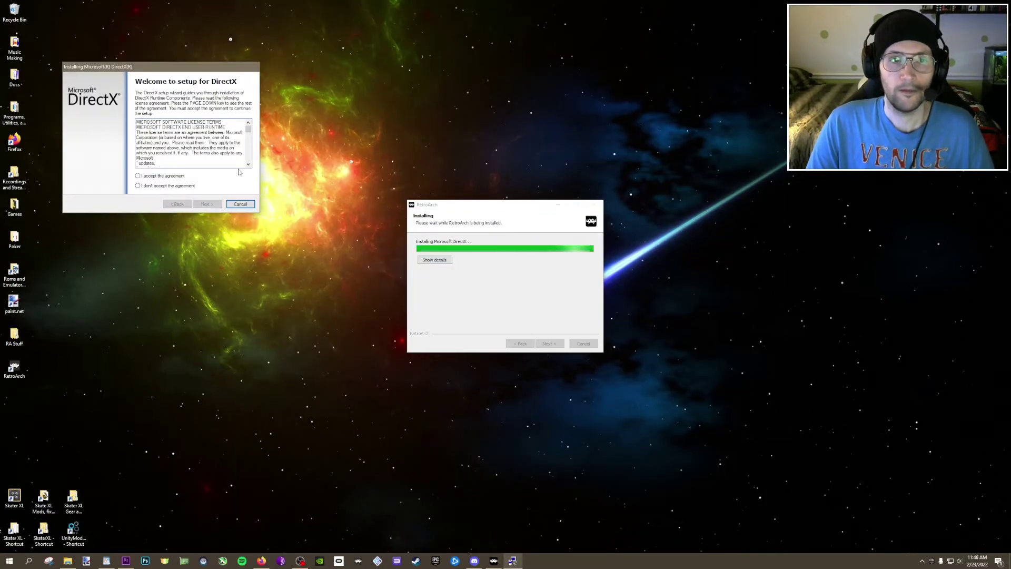
Step: Go through the DirectX setup, accepting its license agreement, and finish the RetroArch installation
left_click(207, 204)
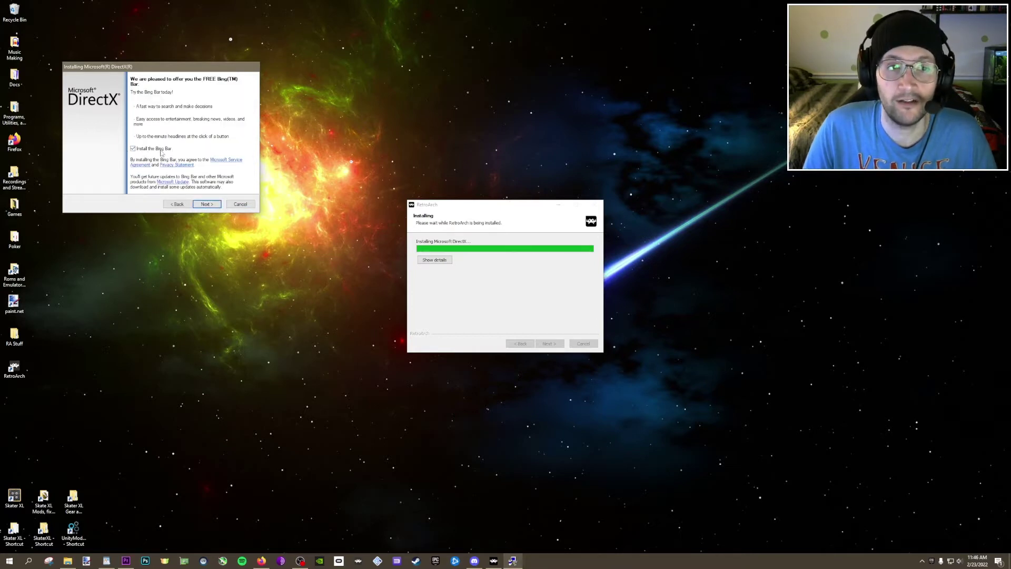
left_click(205, 204)
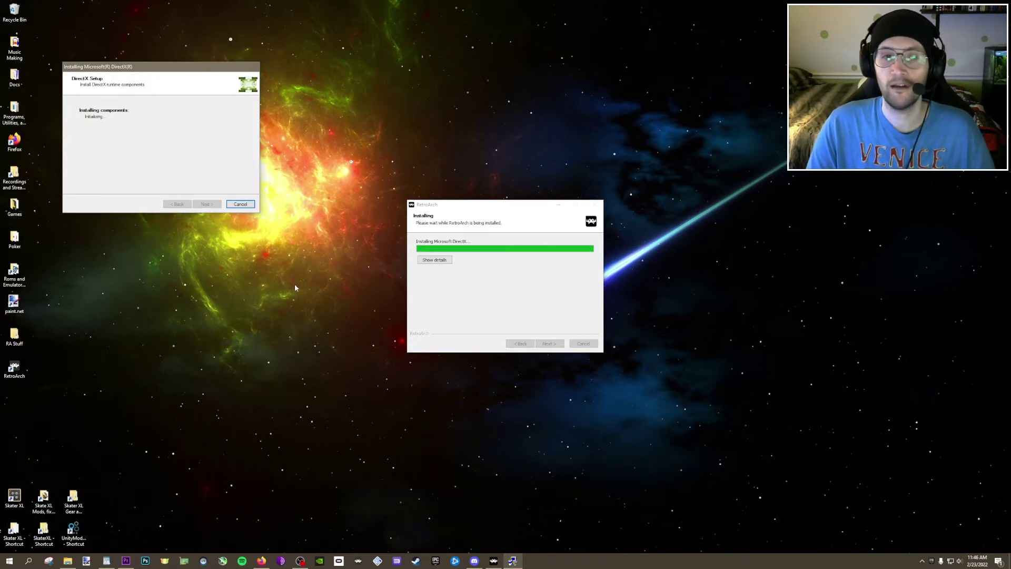
left_click(206, 204)
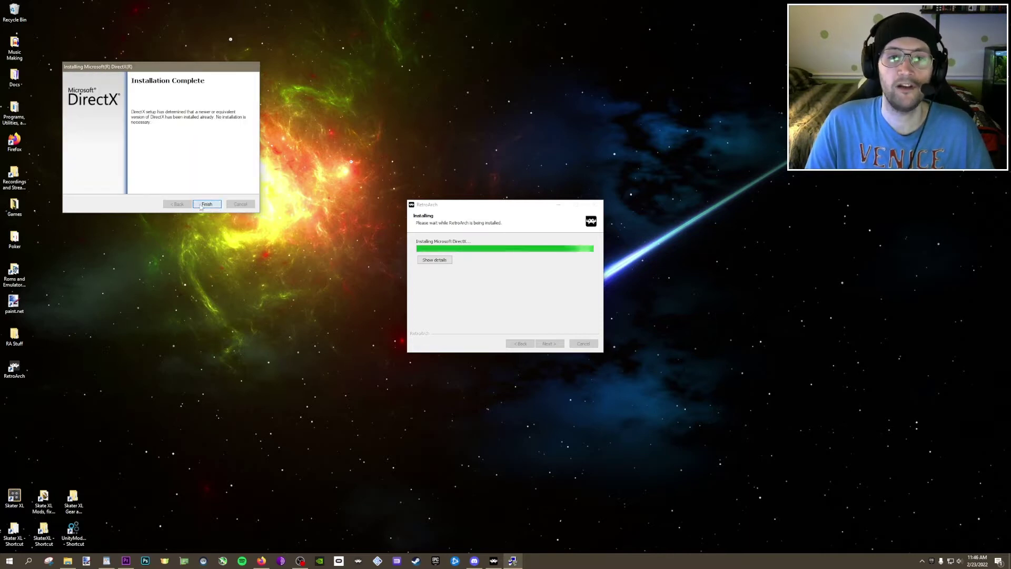
left_click(550, 344)
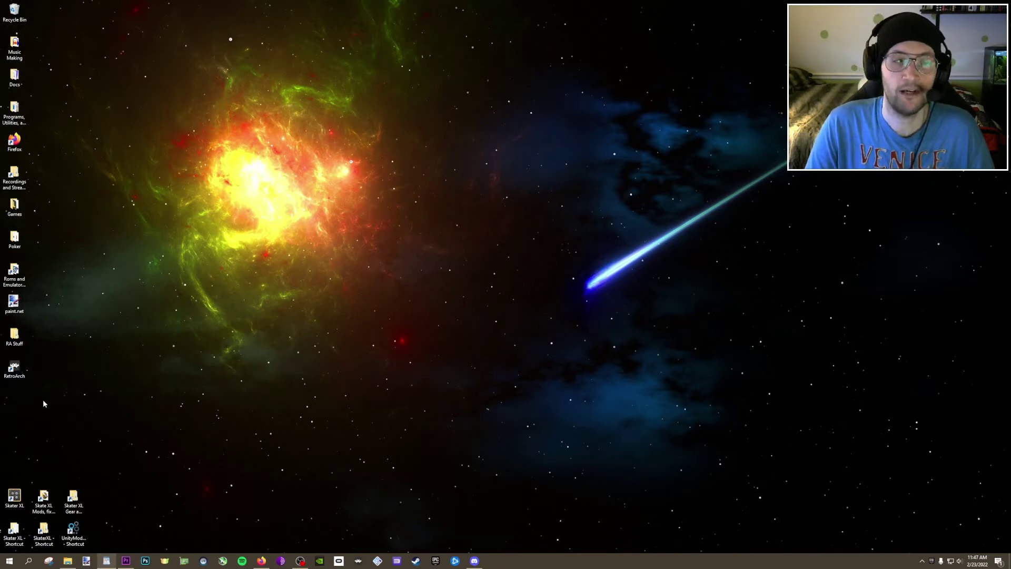
Step: Move the RetroArch desktop shortcut into the RA Stuff folder and launch RetroArch from there
left_click_drag(14, 367, 14, 338)
double_click(14, 338)
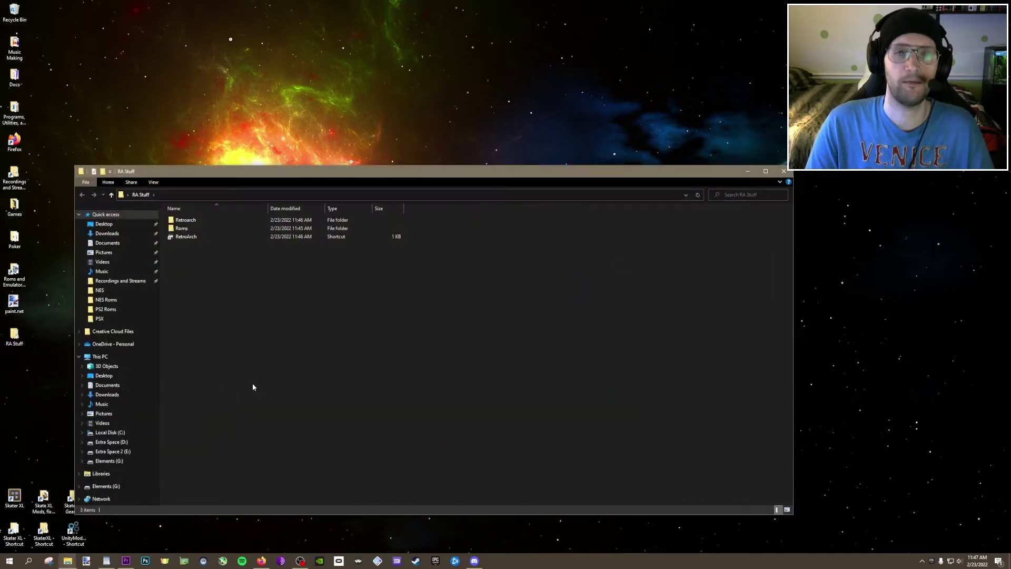
double_click(256, 239)
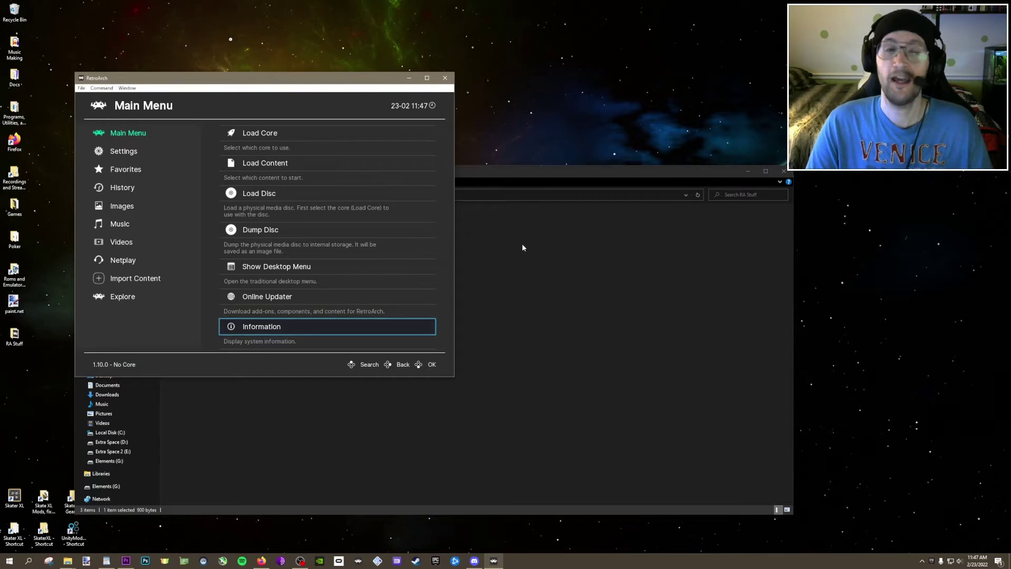
Step: Change the menu driver in the User Interface settings to xmb and restart RetroArch to apply it
left_click(119, 153)
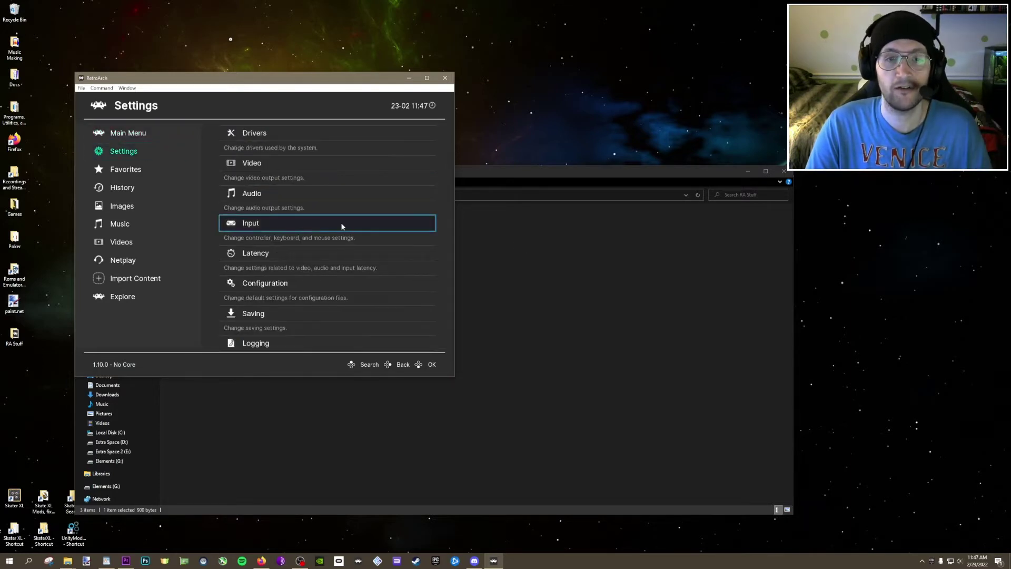
scroll(332, 191, "down", 4)
scroll(333, 191, "down", 6)
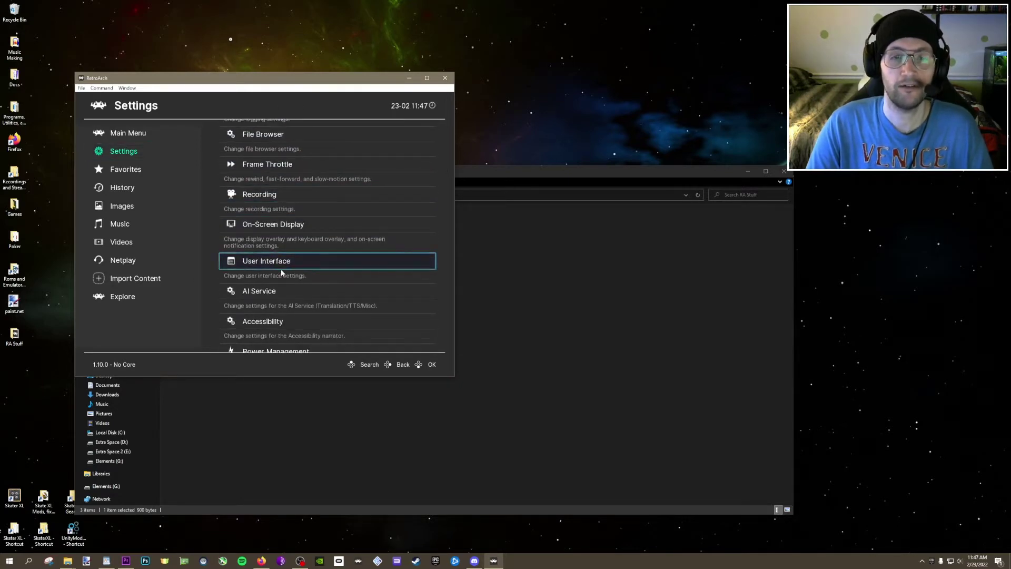
left_click(282, 273)
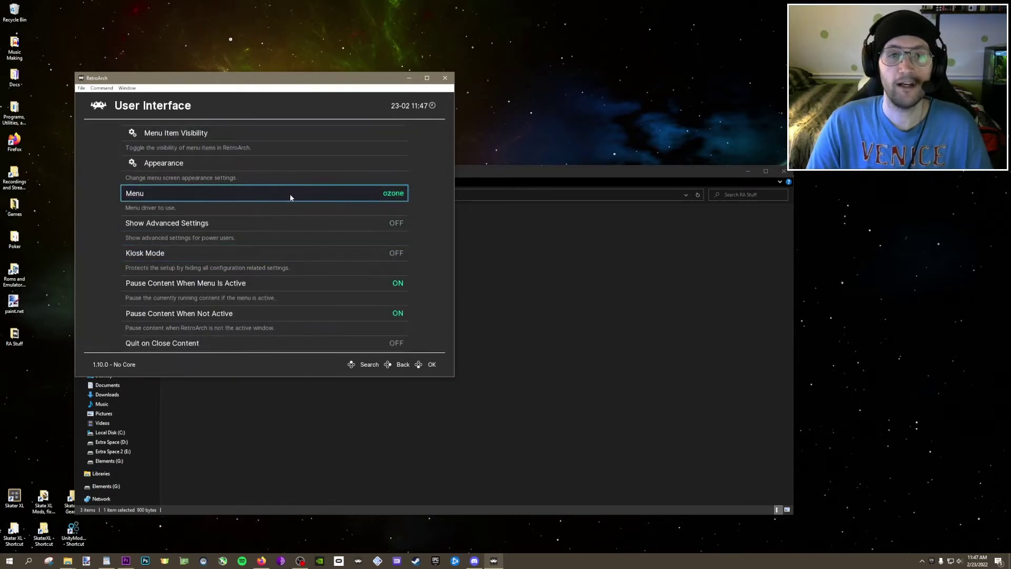
left_click(255, 196)
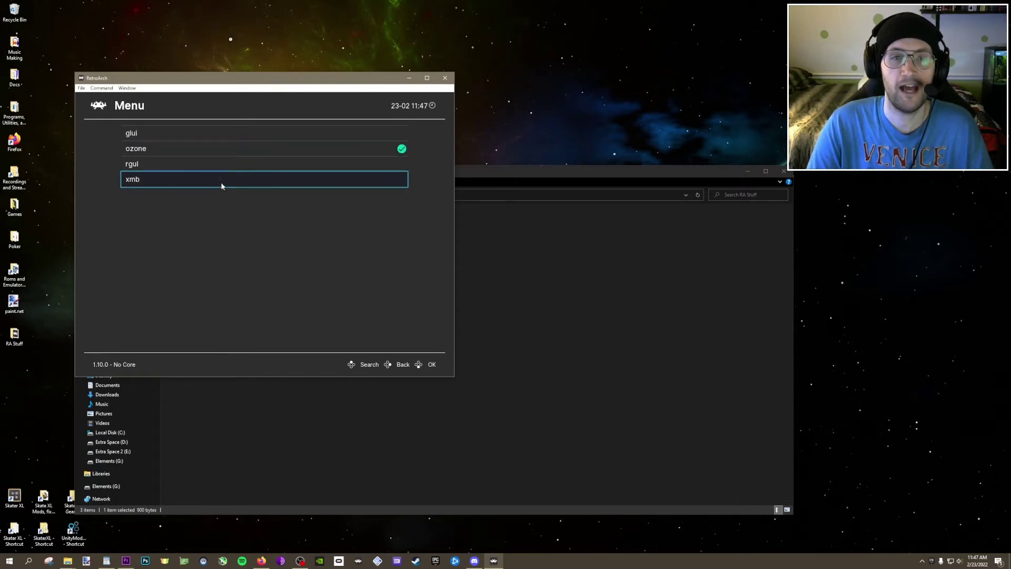
left_click(258, 182)
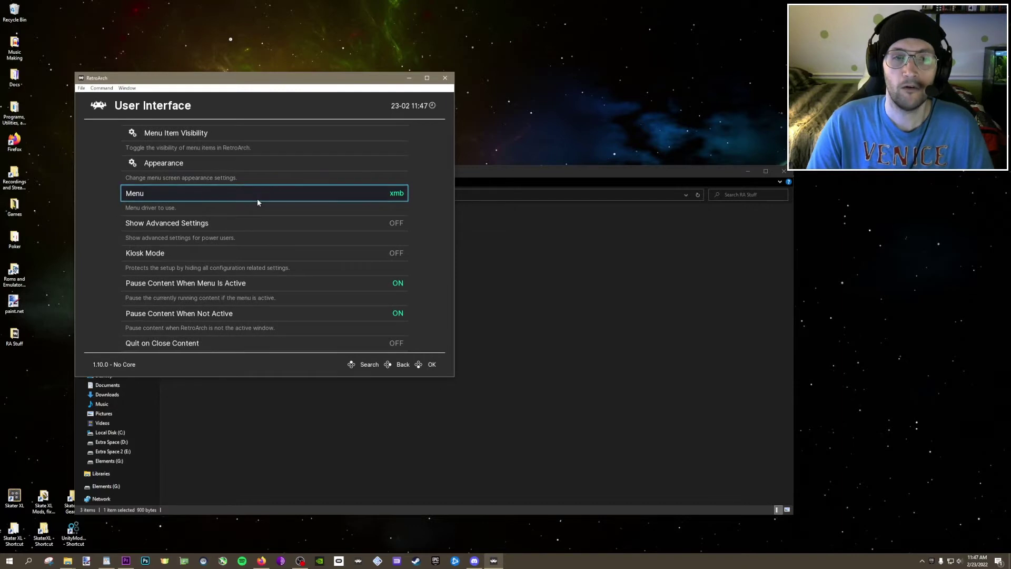
left_click(444, 79)
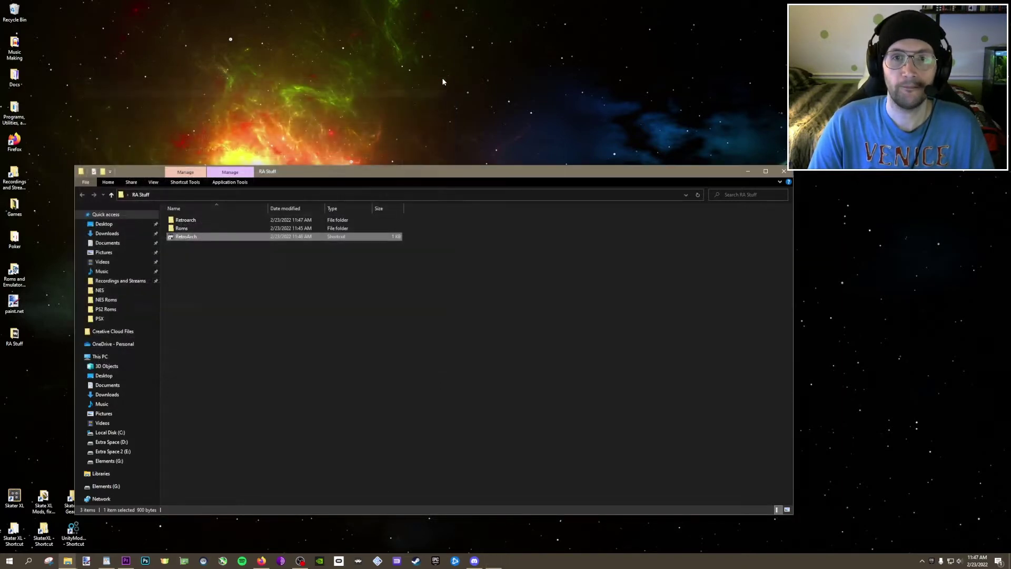
double_click(299, 240)
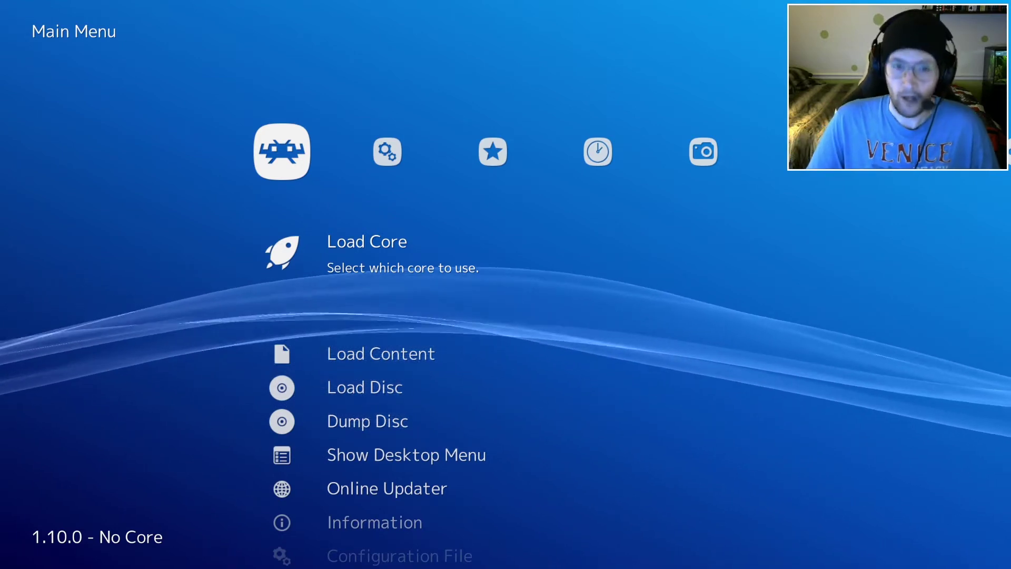
Step: Open the Core Downloader in the Online Updater
key("Down")
key("Down")
key("Down")
key("Down")
key("Down")
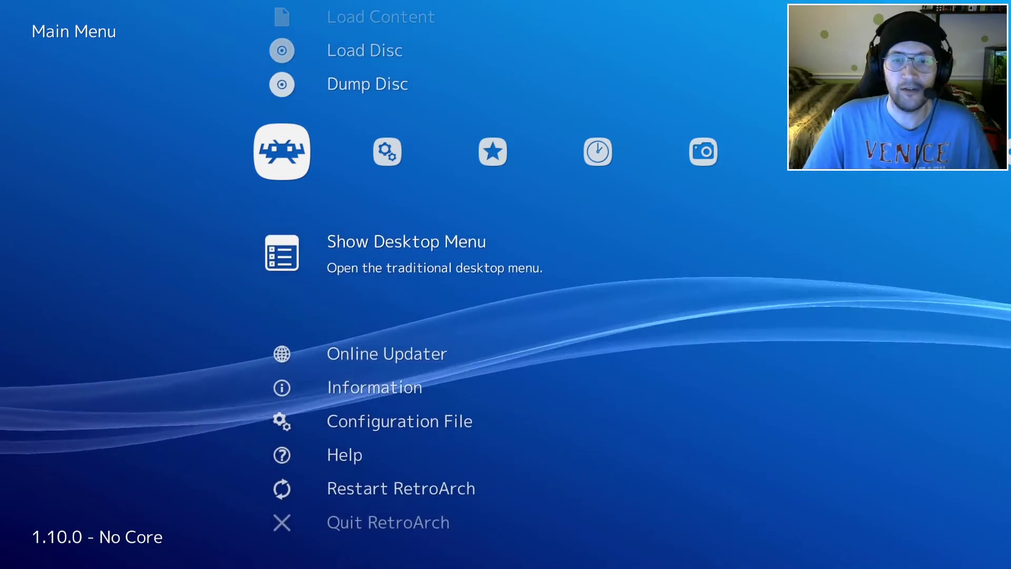
key("Return")
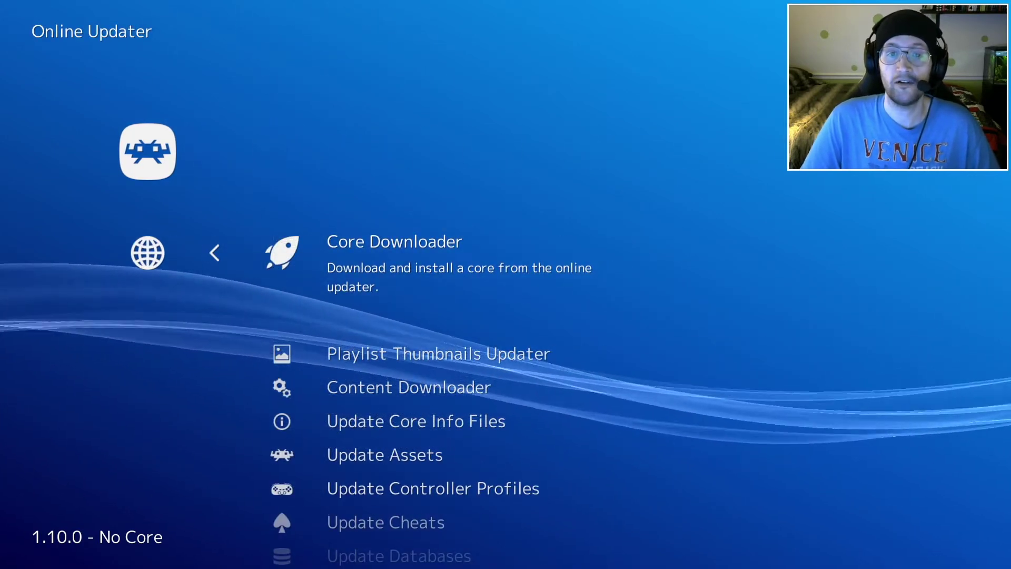
key("Return")
Step: Find and install the Nintendo - NES / Famicom (Nestopia UE) core
key("Down")
key("Down")
key("Down")
key("Down")
key("Down")
key("Down")
key("Down")
key("Down")
key("Down")
key("Down")
key("Down")
key("Down")
key("Down")
key("Down")
key("Down")
key("Down")
key("Down")
key("Down")
key("Down")
key("Down")
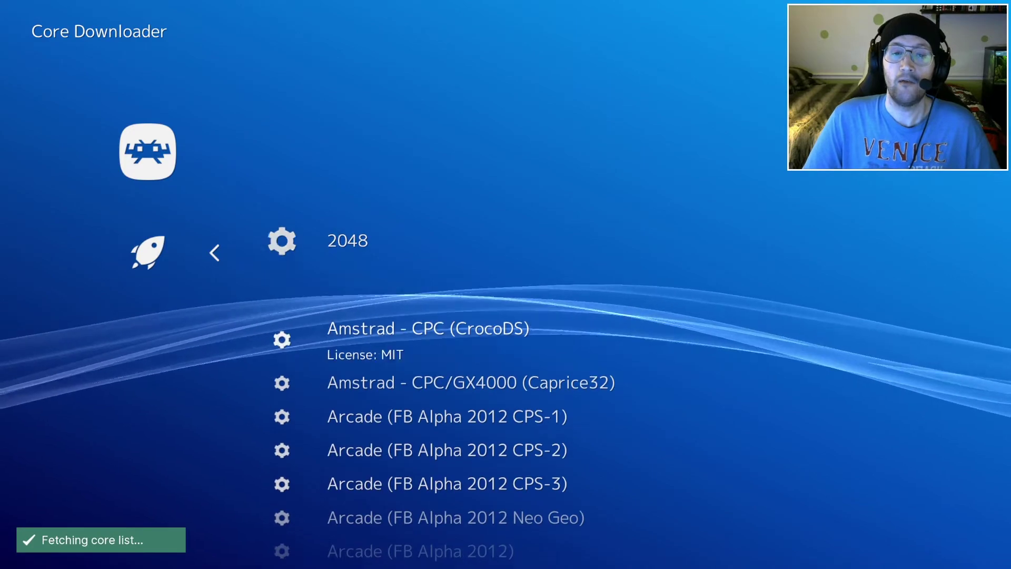
key("Down")
key("Down")
key("Down")
key("Down")
key("Down")
key("Down")
key("Down")
key("Down")
key("Down")
key("Down")
key("Down")
key("Down")
key("Down")
key("Down")
key("Down")
key("Down")
key("Down")
key("Down")
key("Down")
key("Down")
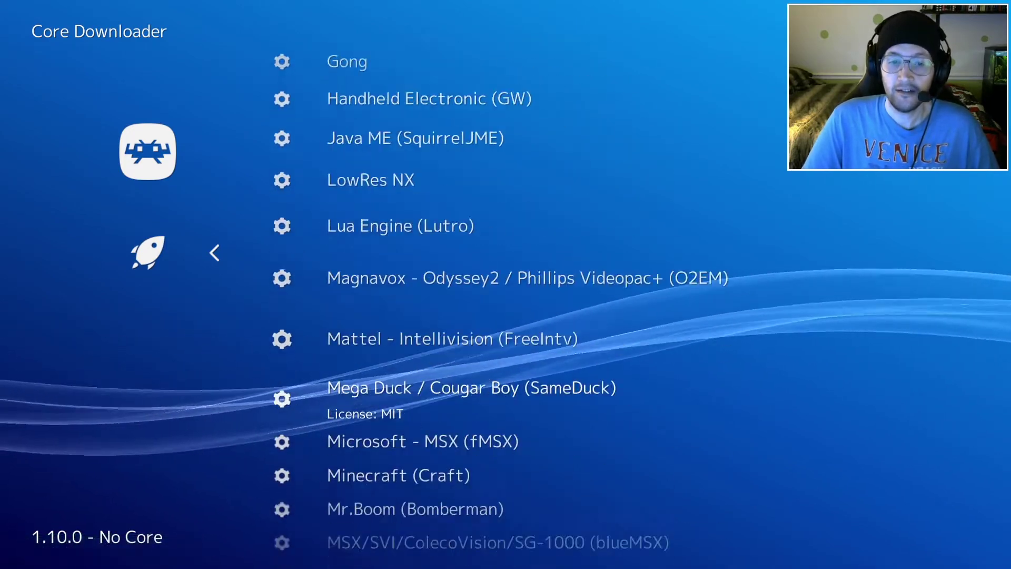
key("Up")
key("Up")
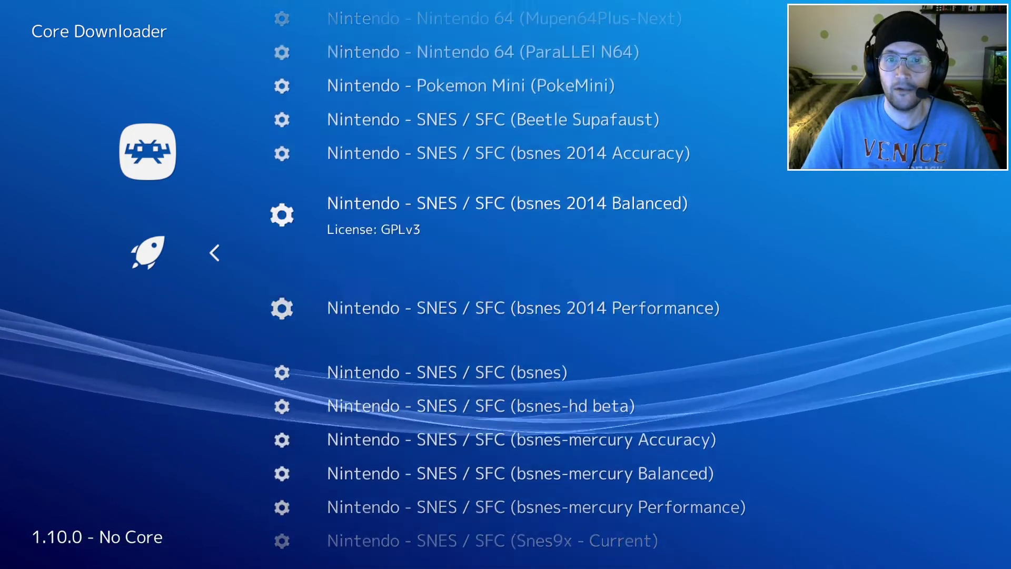
key("Up")
key("Down")
key("Down")
key("Up")
key("Up")
key("Up")
key("Up")
key("Up")
key("Up")
key("Up")
key("Up")
key("Up")
key("Up")
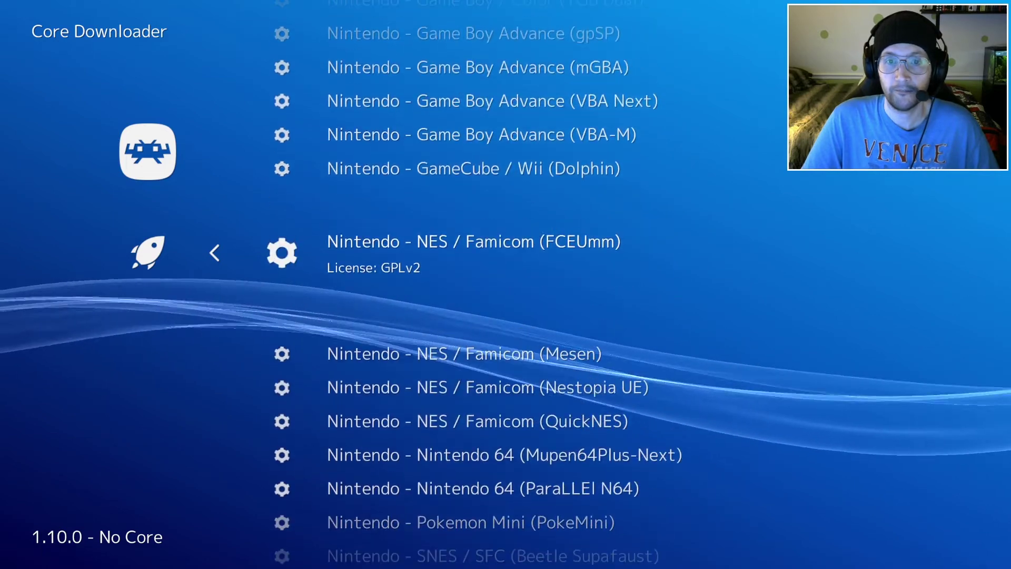
key("Down")
key("Up")
key("Down")
key("Down")
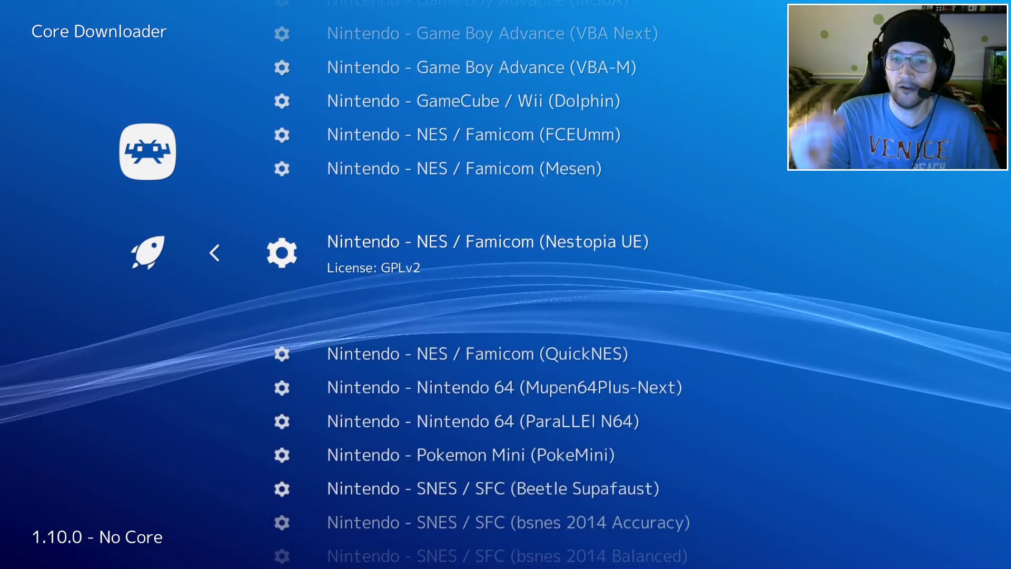
key("Up")
key("Up")
key("Down")
key("Down")
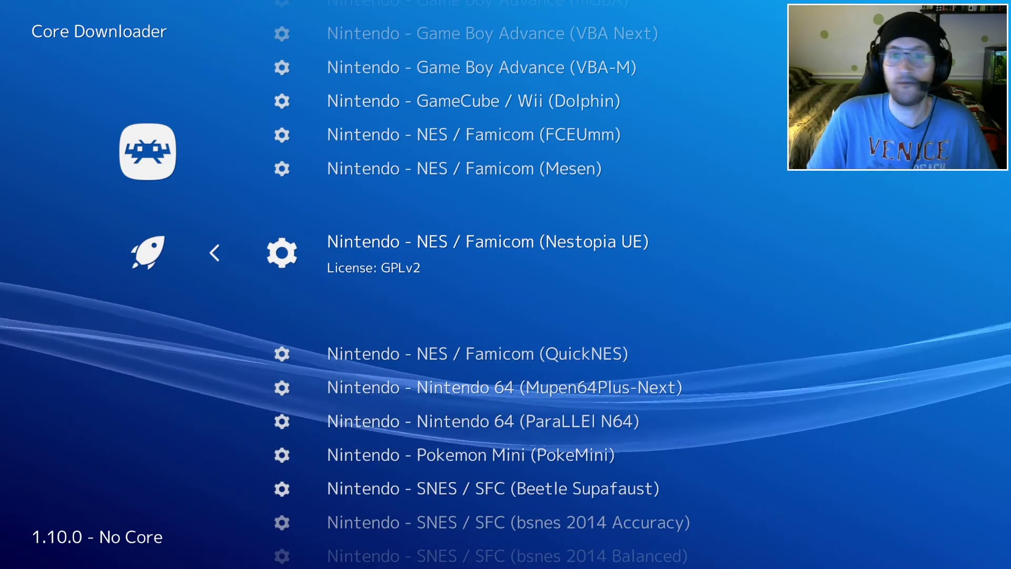
key("Return")
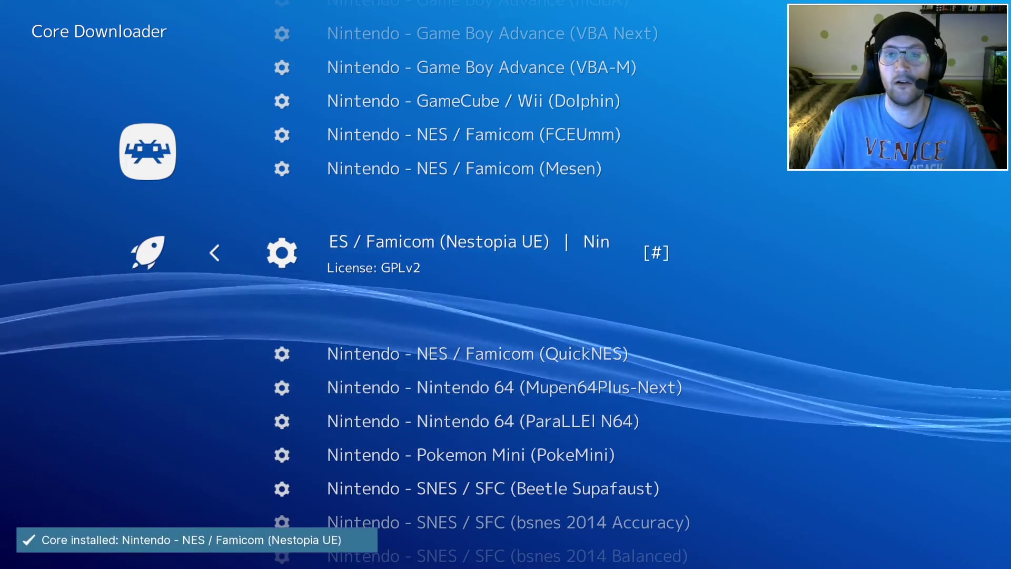
Step: Find and install the Sony - PlayStation (PCSX ReARMed) core, and return to the main menu
key("Down")
key("Down")
key("Down")
key("Down")
key("Down")
key("Down")
key("Down")
key("Down")
key("Down")
key("Down")
key("Down")
key("Down")
key("Down")
key("Down")
key("Down")
key("Down")
key("Down")
key("Down")
key("Down")
key("Down")
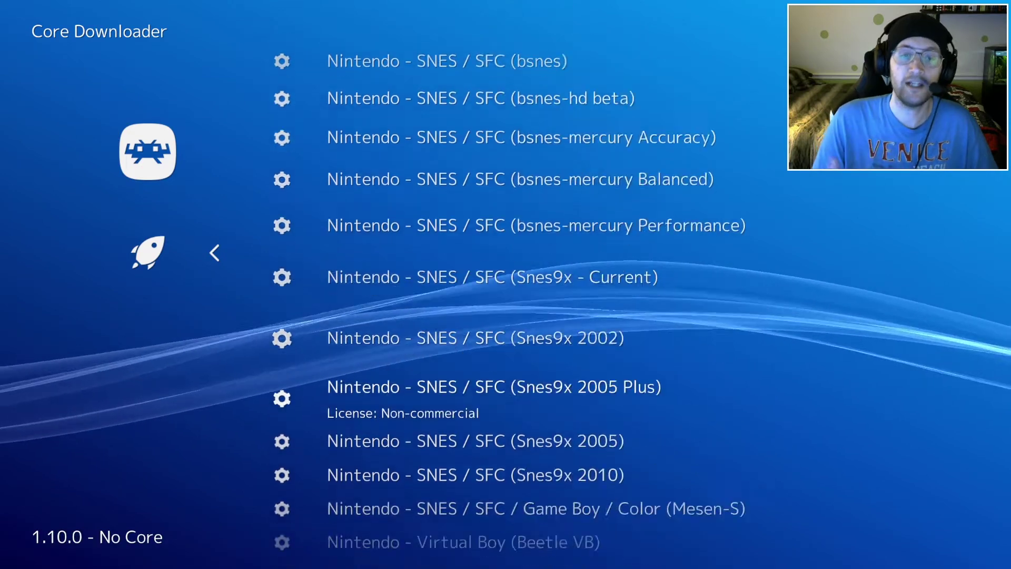
key("Down")
key("Down")
key("Down")
key("Down")
key("Down")
key("Down")
key("Down")
key("Down")
key("Down")
key("Down")
key("Down")
key("Down")
key("Down")
key("Down")
key("Down")
key("Down")
key("Down")
key("Down")
key("Down")
key("Down")
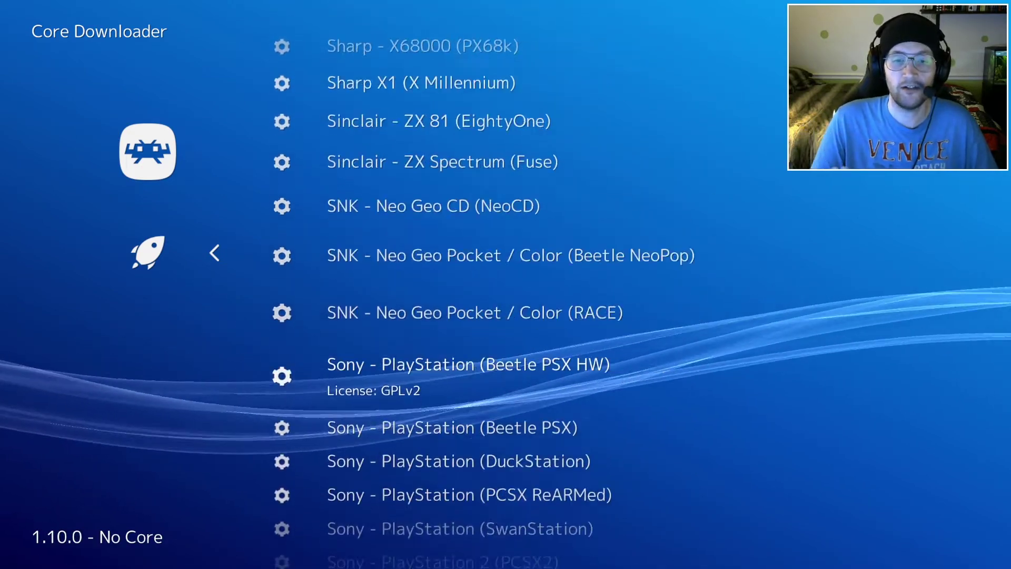
key("Up")
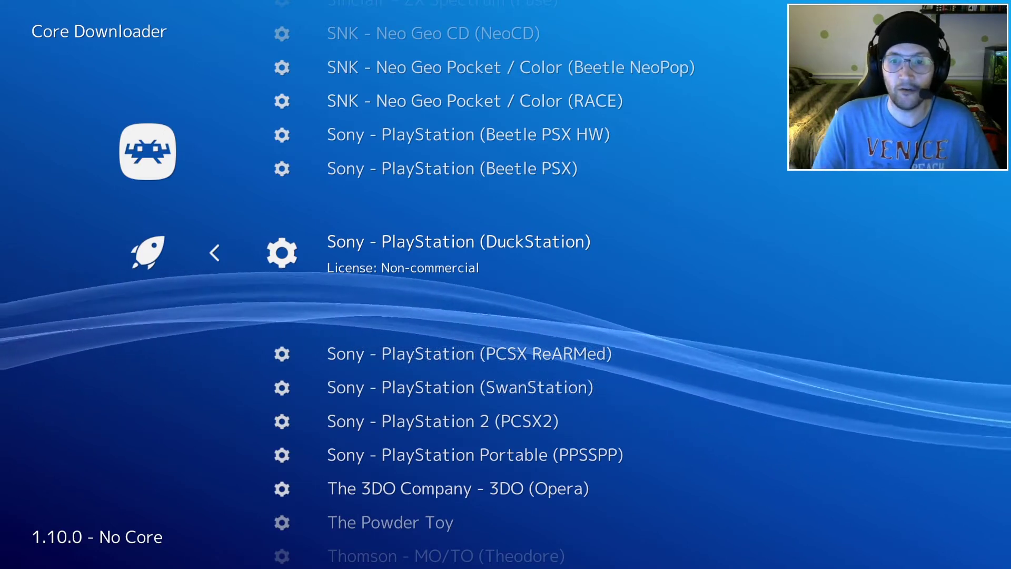
key("Down")
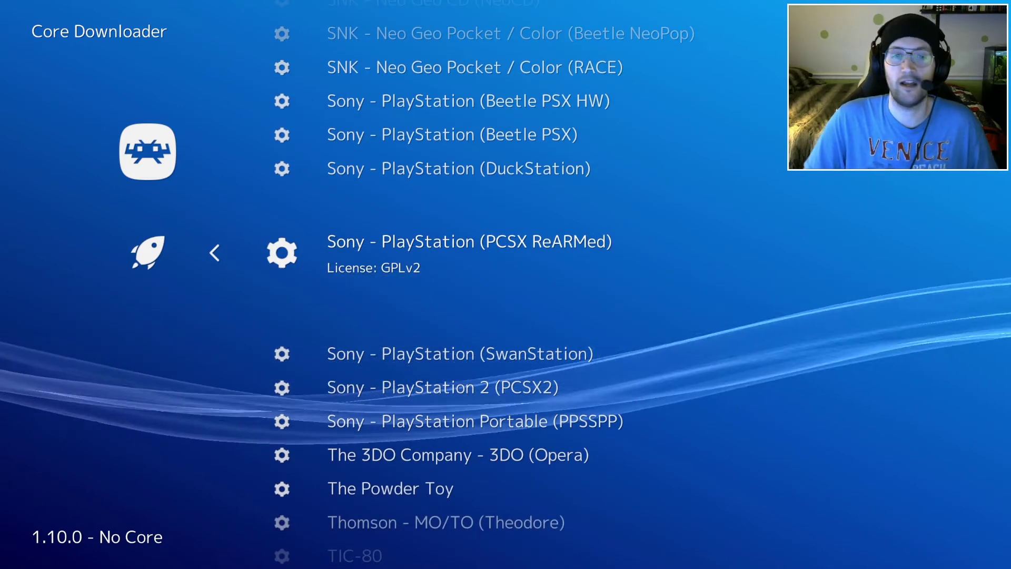
key("Return")
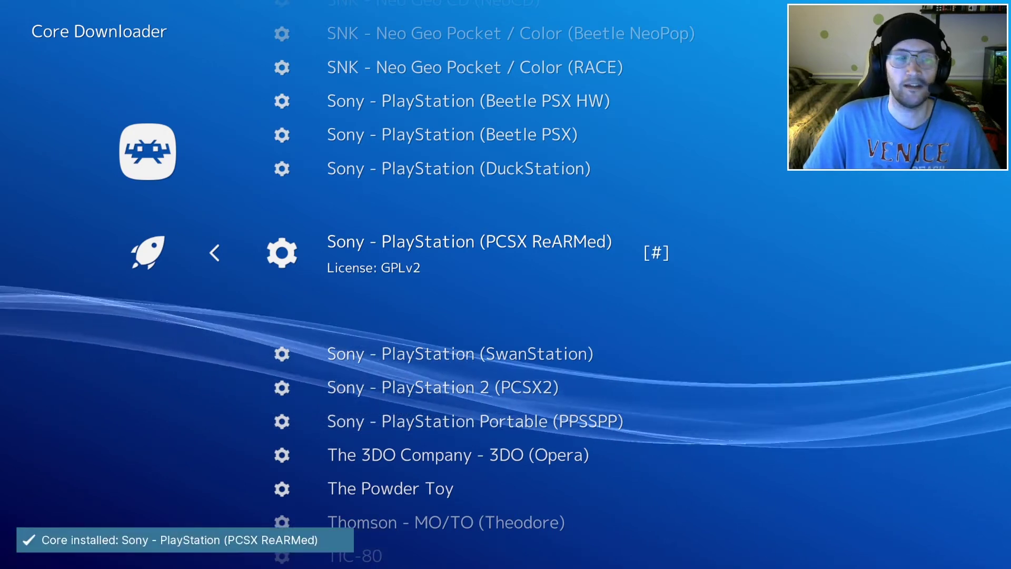
key("BackSpace")
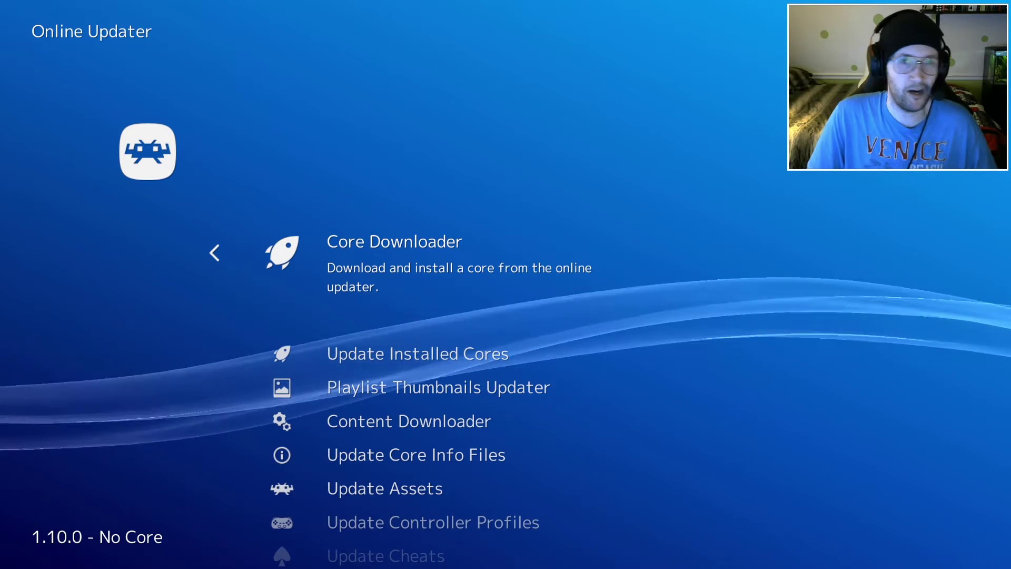
key("BackSpace")
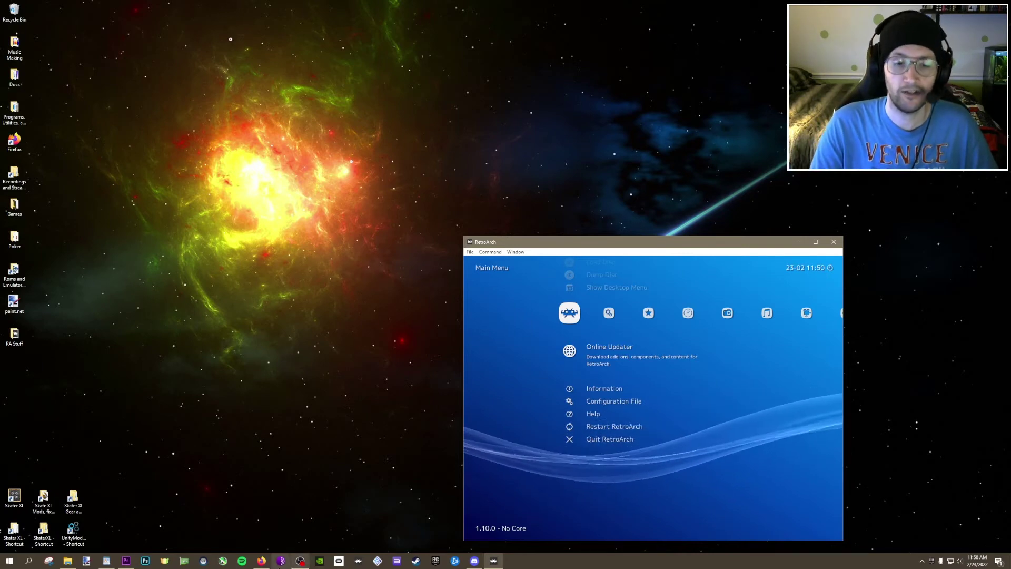
Step: Switch to the browser's Emulator files wiki page and download PS1_BIOS.zip through its PlayStation section
key("alt+Tab")
left_click(387, 13)
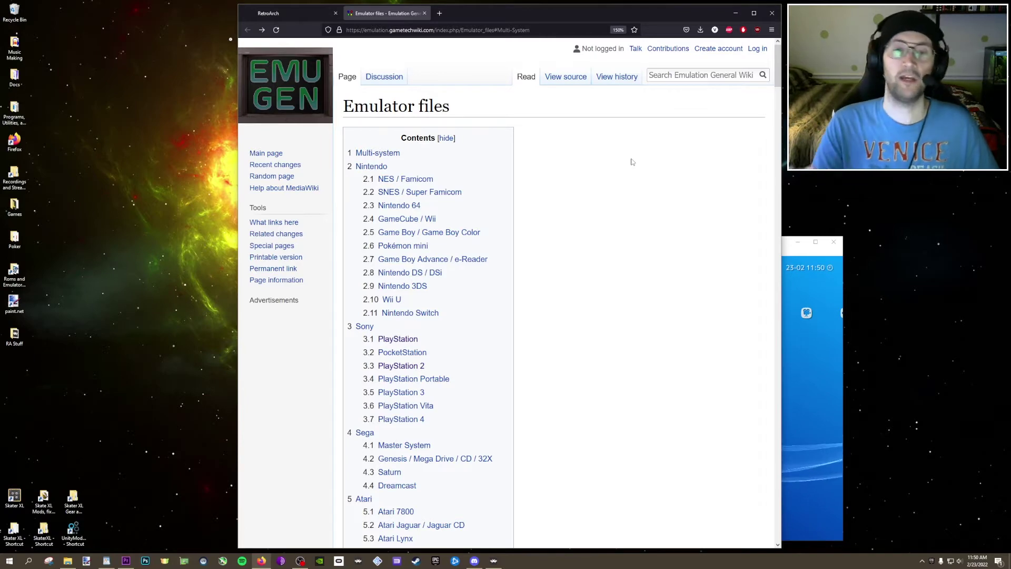
left_click(404, 344)
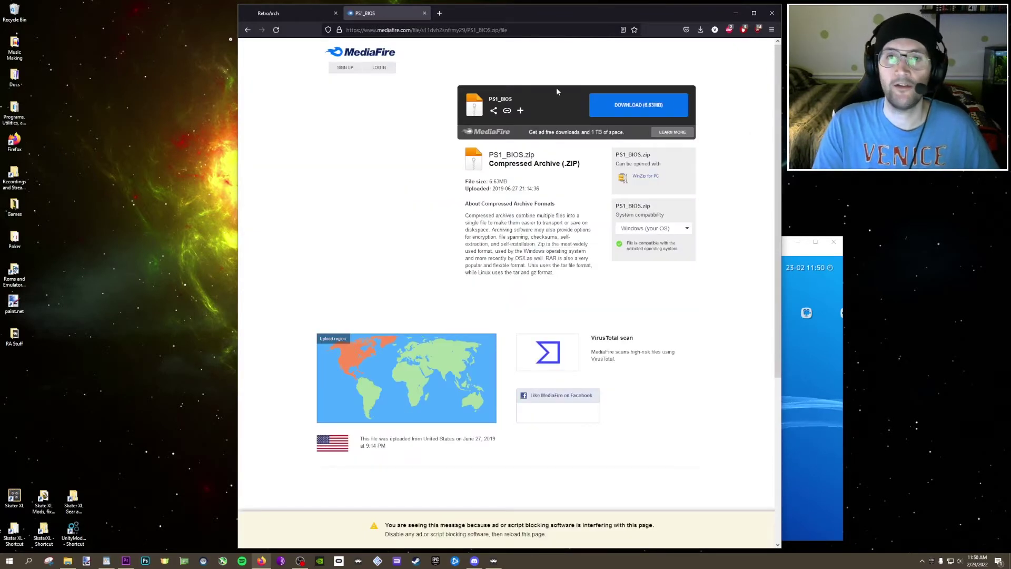
left_click(627, 108)
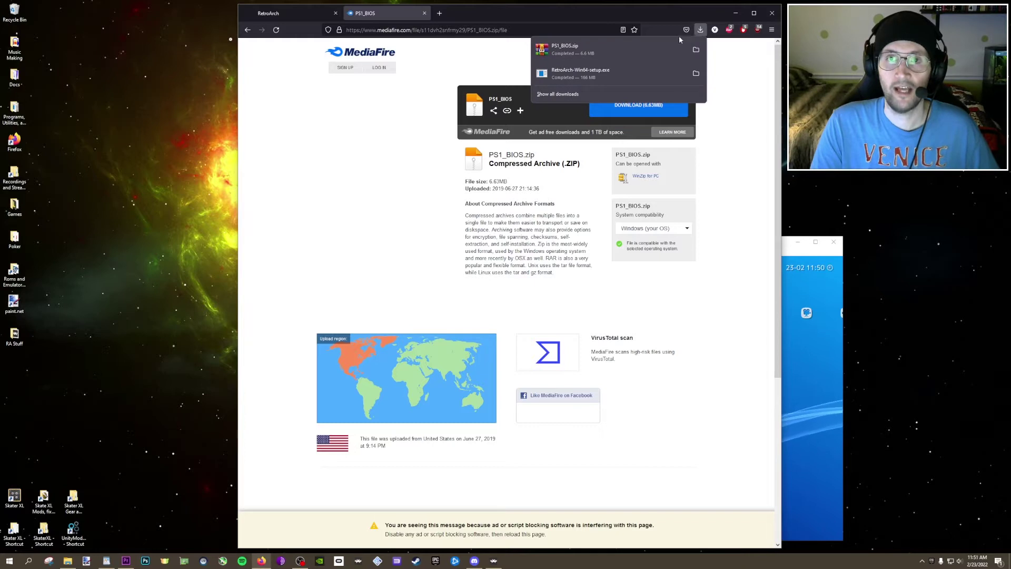
Step: Open the downloaded PS1_BIOS.zip in WinRAR, close the browser, and dismiss the expired trial notice
left_click(575, 53)
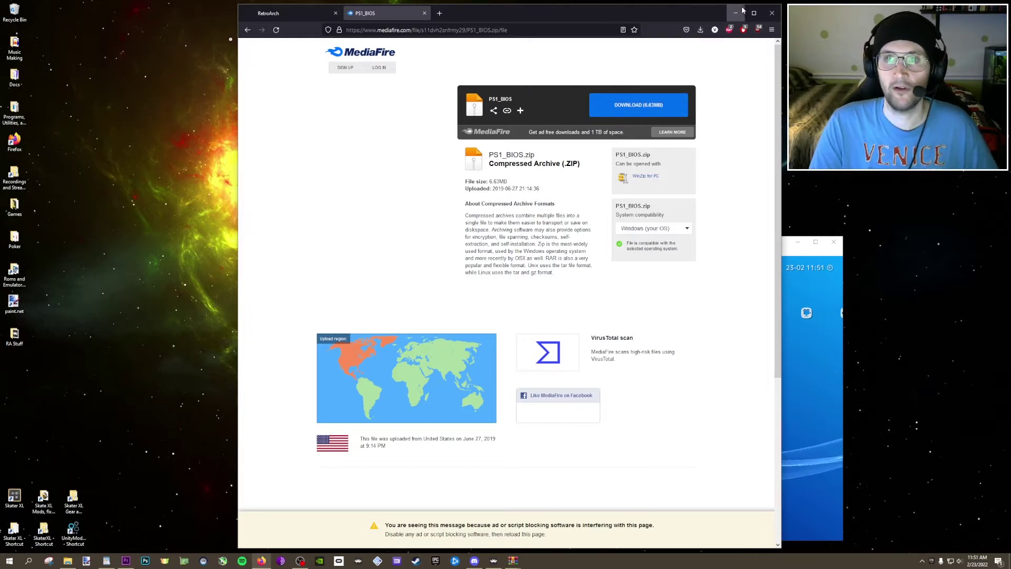
left_click(700, 29)
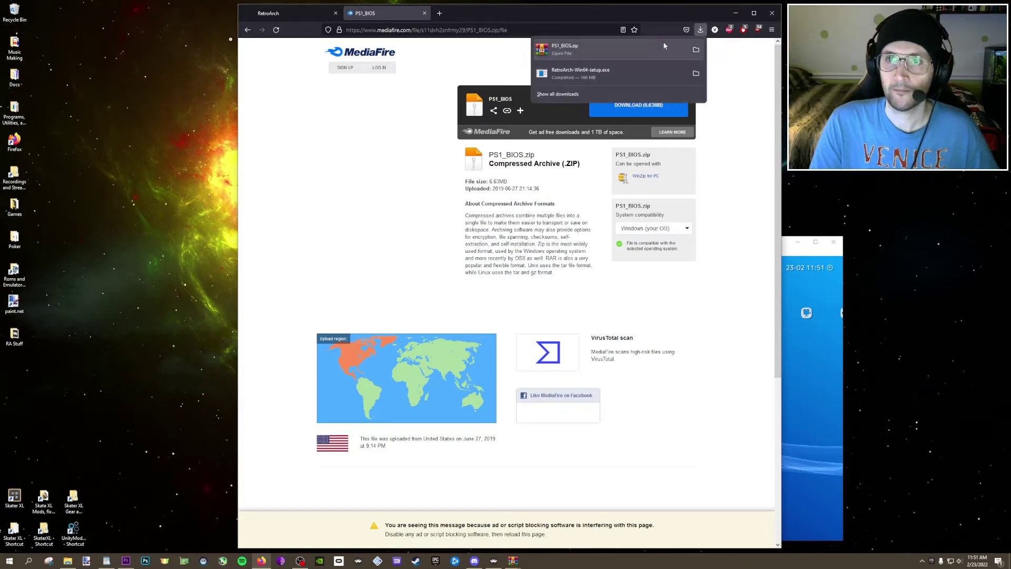
left_click(658, 47)
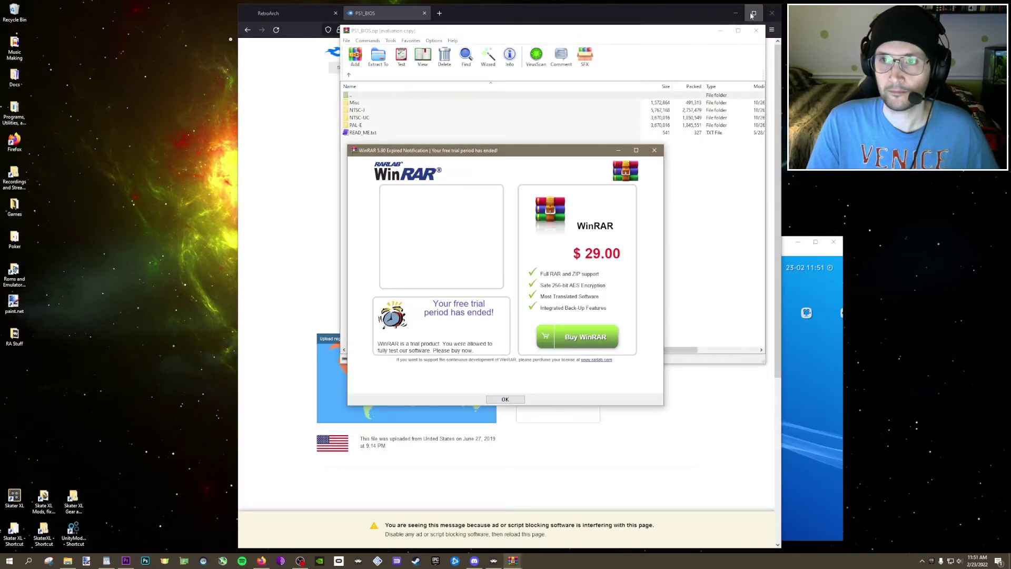
left_click(772, 13)
left_click(652, 153)
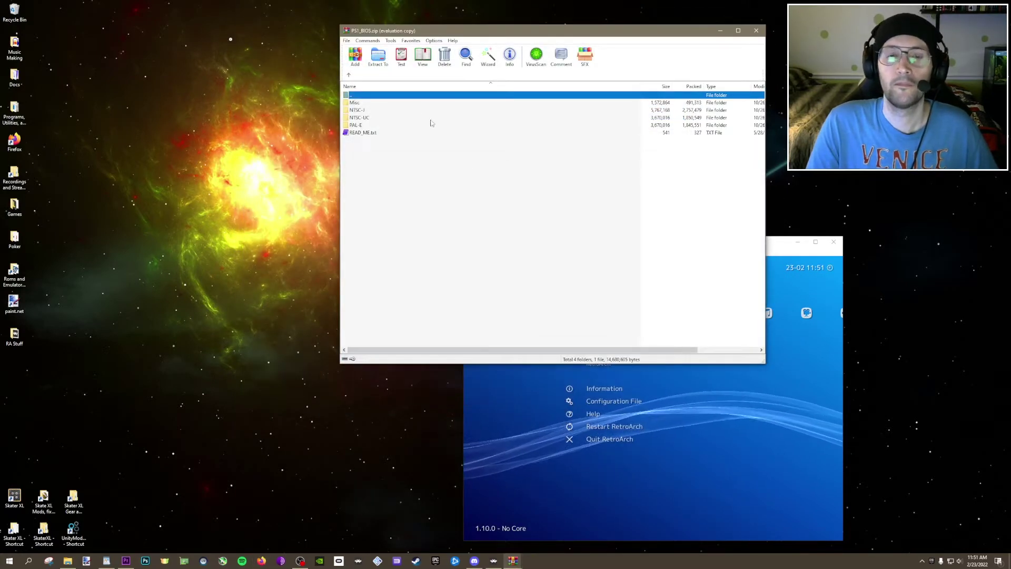
Step: Open the NTSC-UC folder inside the PS1_BIOS.zip archive
left_click(386, 138)
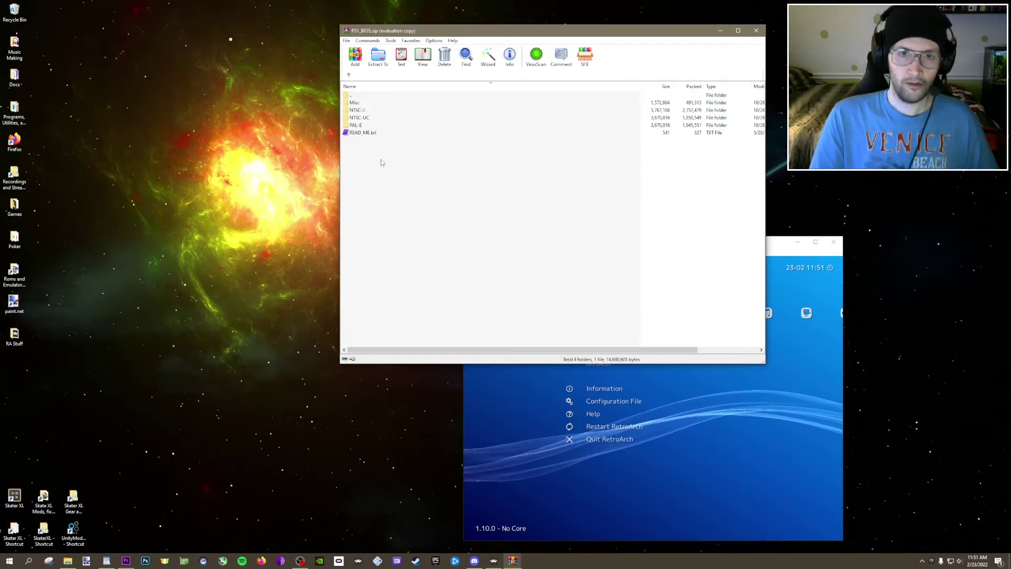
left_click(360, 117)
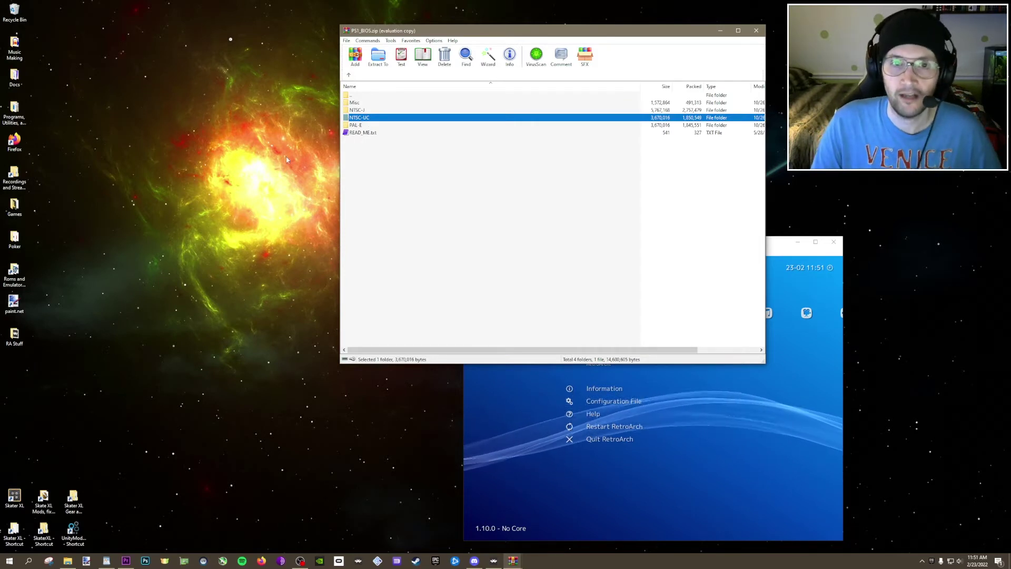
double_click(374, 118)
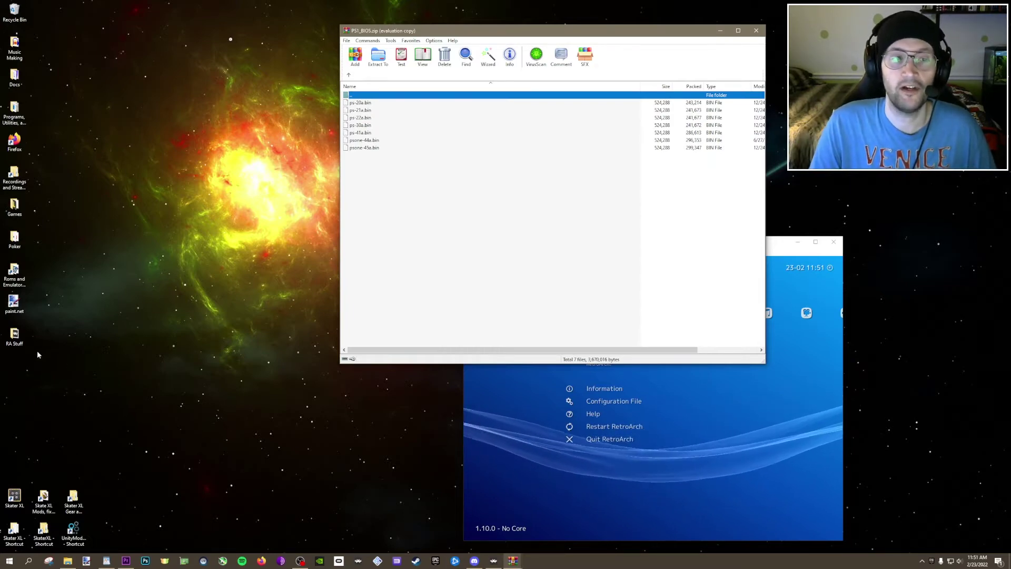
Step: Extract all seven BIN files from the archive's NTSC-UC folder into the system folder of RA Stuff\Retroarch
double_click(15, 335)
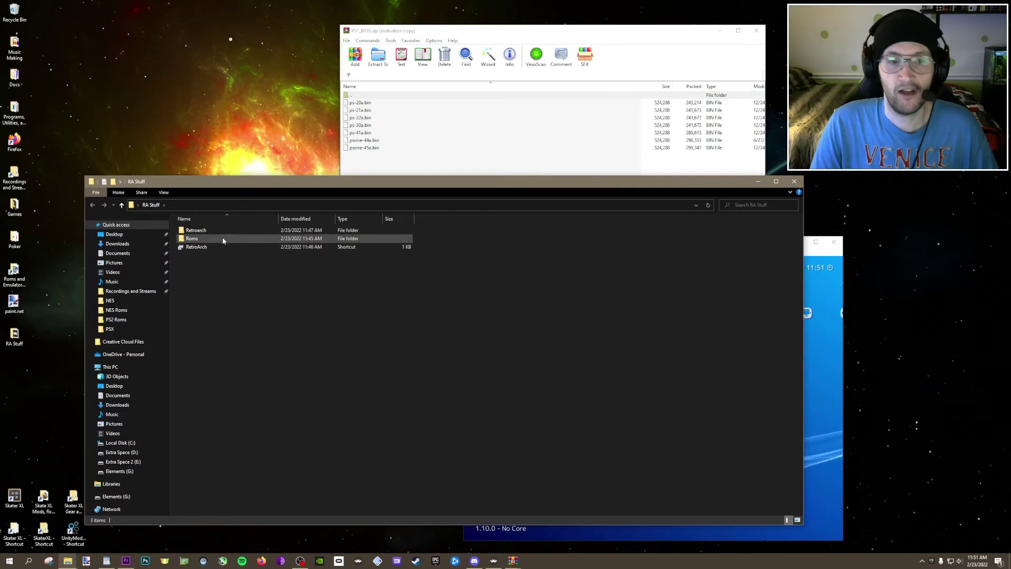
double_click(204, 230)
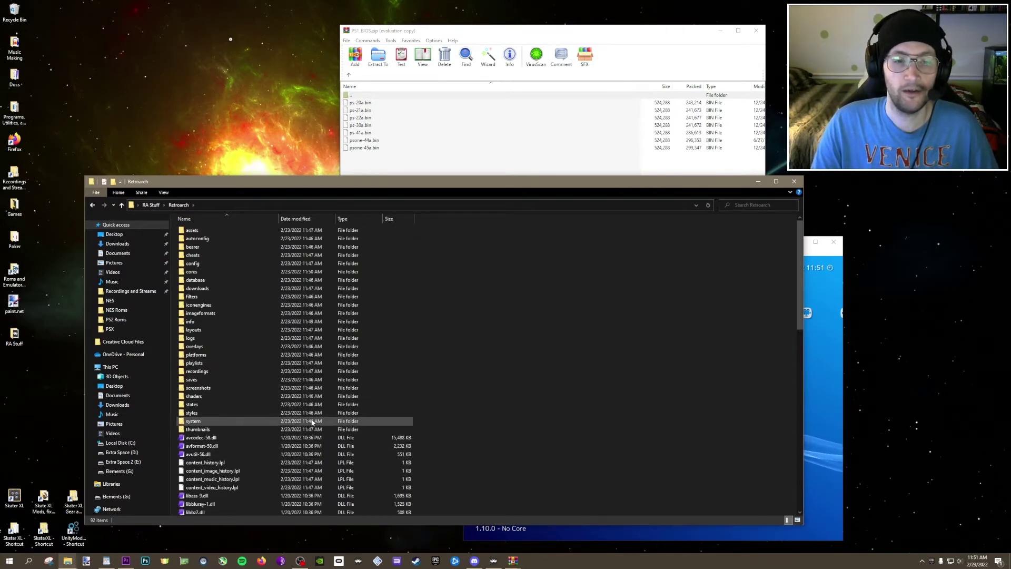
double_click(248, 421)
left_click_drag(282, 192, 256, 208)
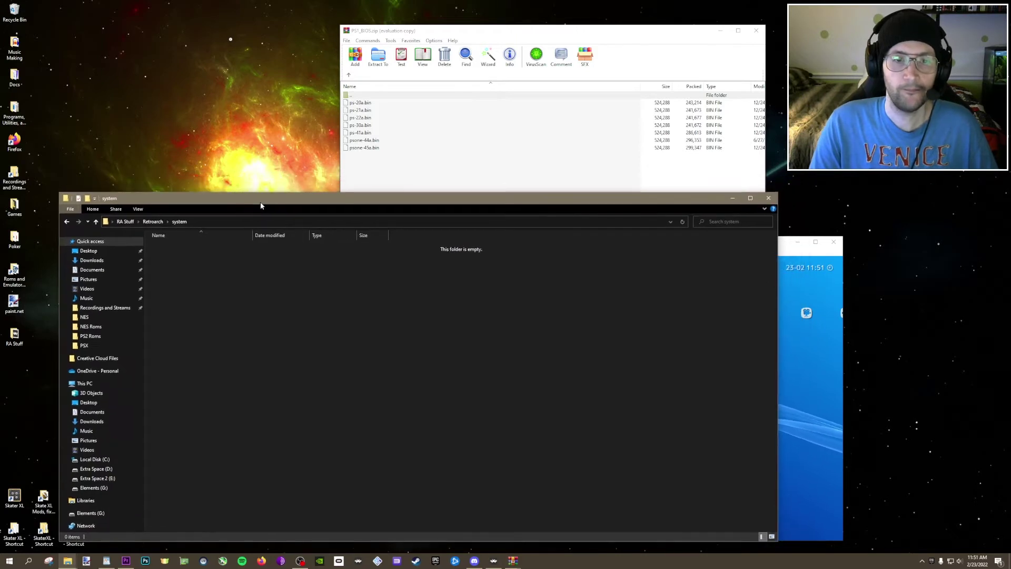
left_click_drag(393, 169, 358, 104)
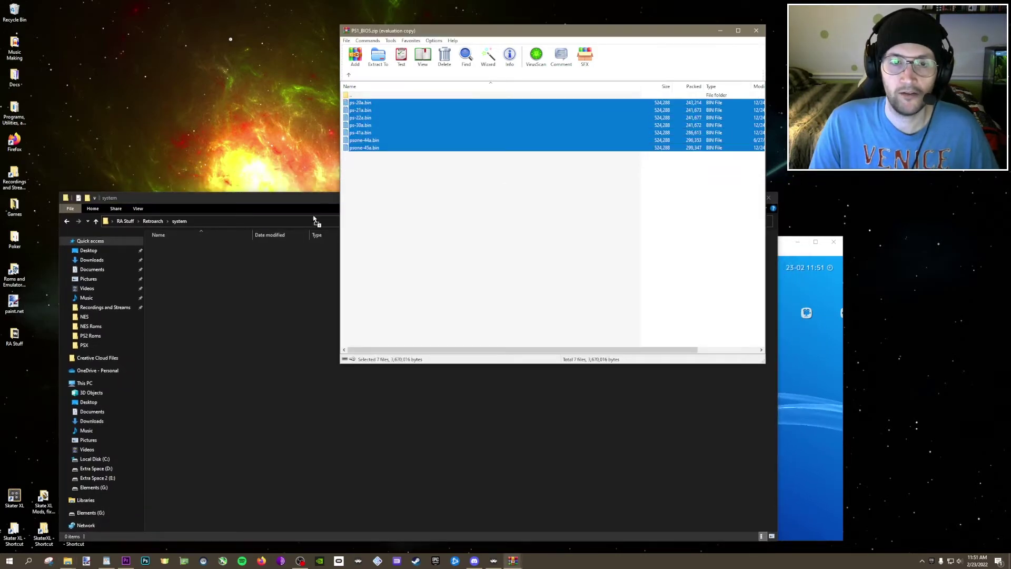
left_click_drag(250, 314, 242, 313)
left_click(417, 181)
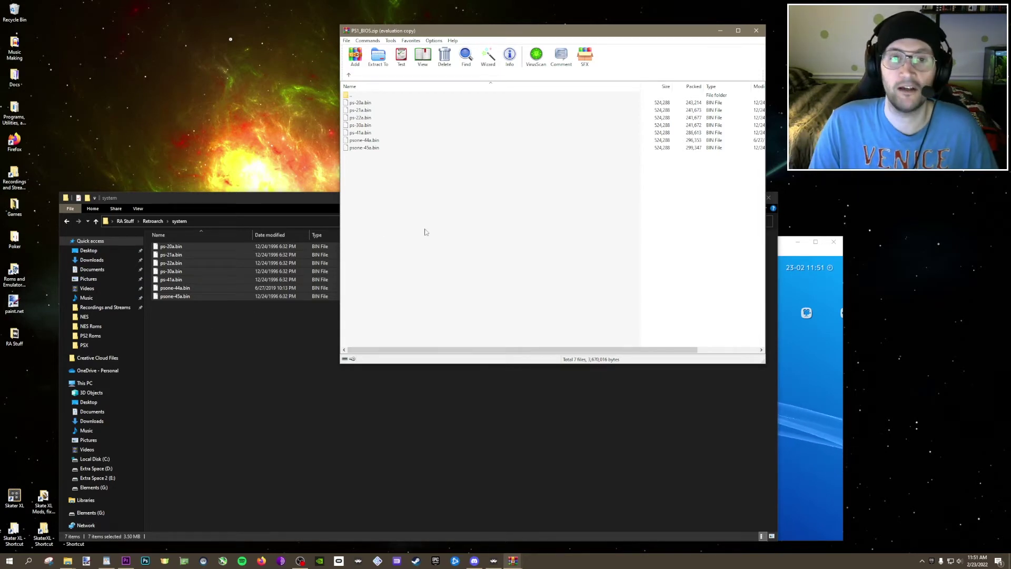
Step: Open READ_ME.txt from the root of the archive and examine the BIOS renaming and placement instructions for RetroArch
key("BackSpace")
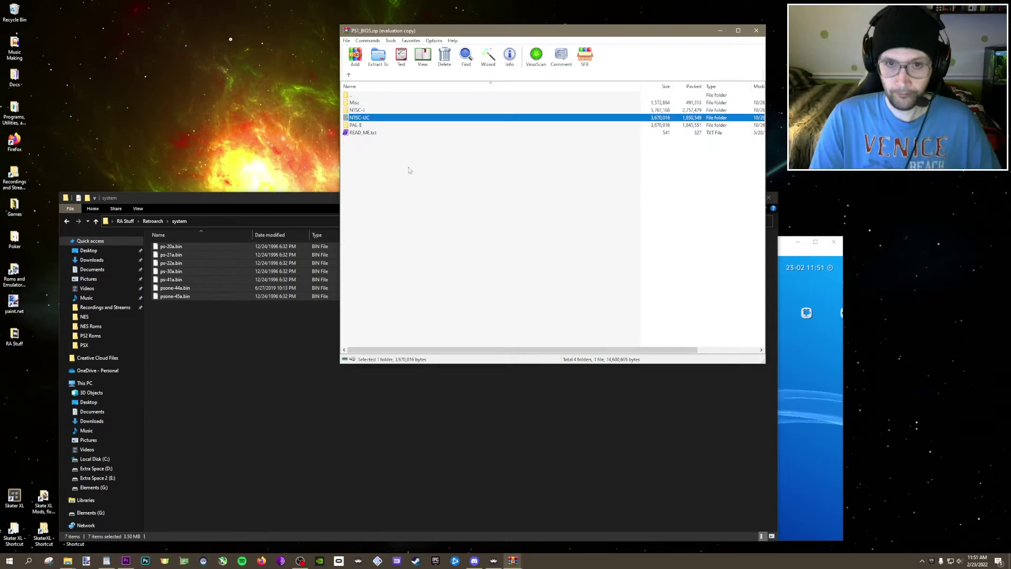
double_click(364, 133)
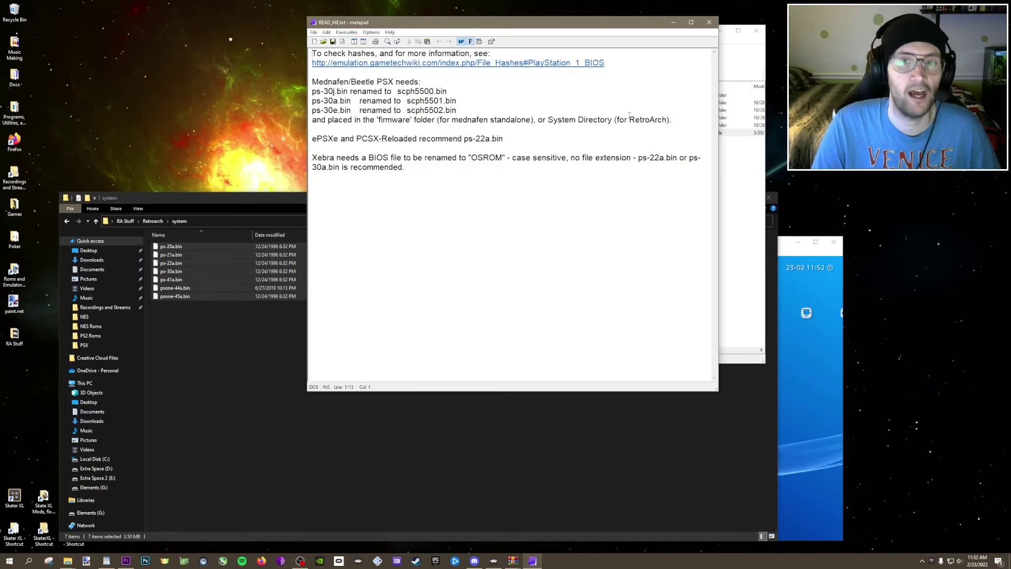
left_click_drag(619, 122, 664, 121)
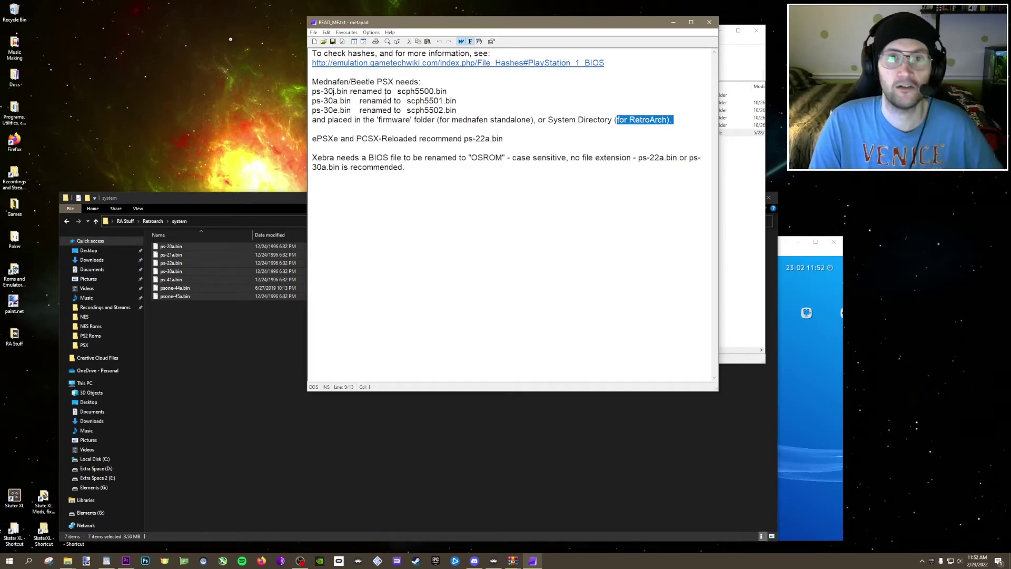
left_click_drag(346, 91, 458, 111)
left_click_drag(388, 110, 323, 111)
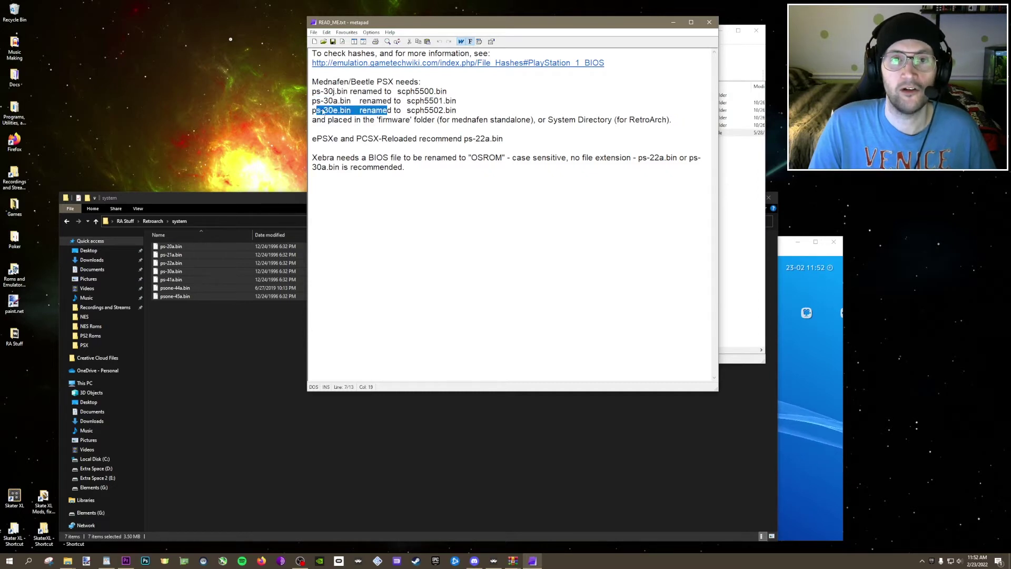
left_click_drag(473, 100, 349, 100)
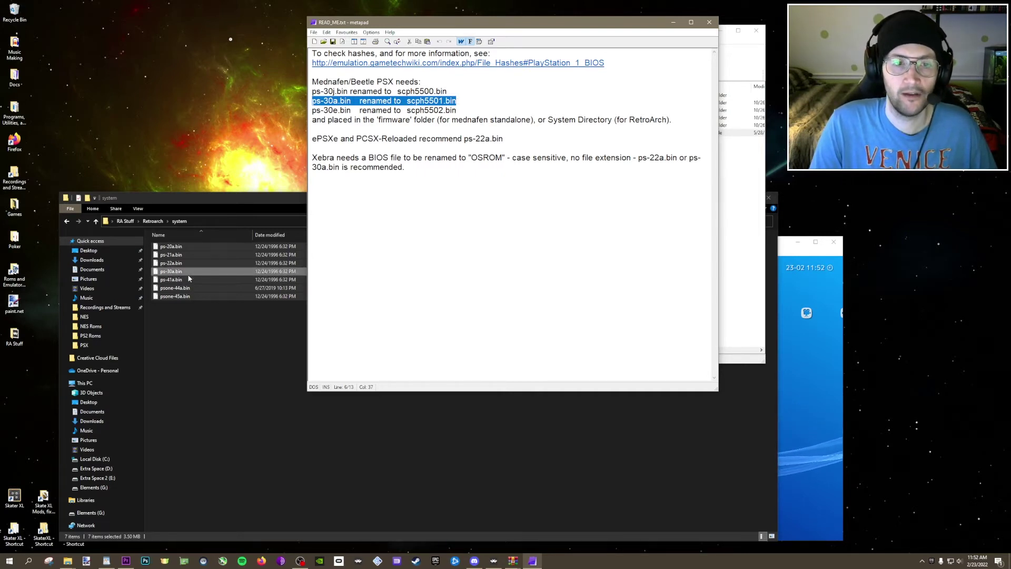
Step: Rename ps-30a.bin in the system folder to scph5501.bin
left_click(173, 275)
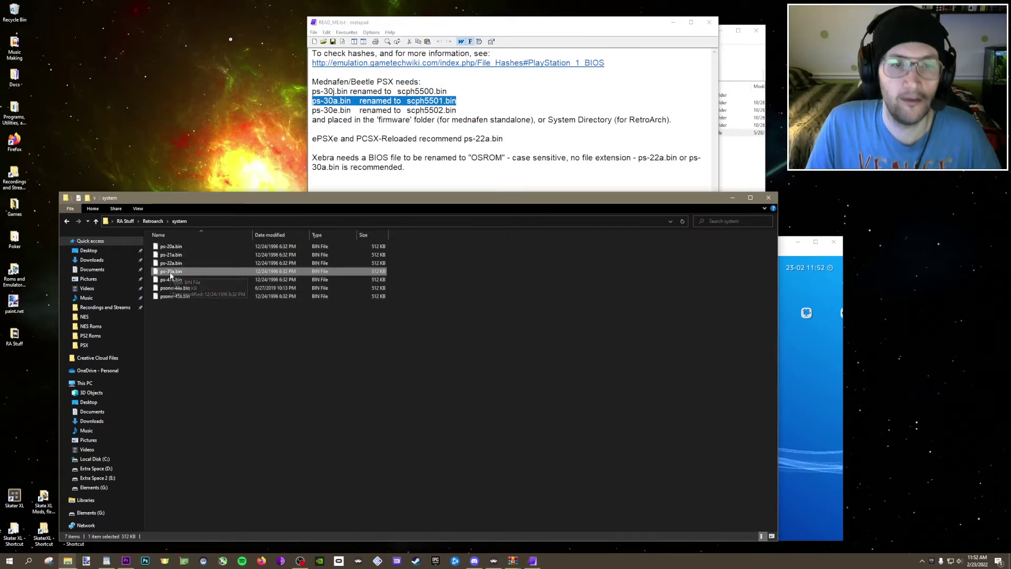
left_click(171, 272)
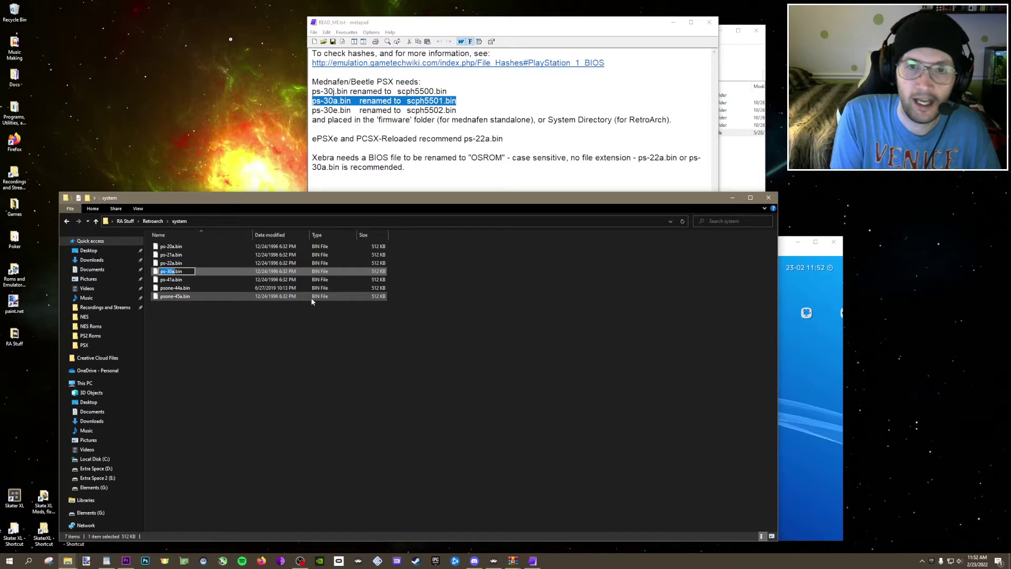
type("scp")
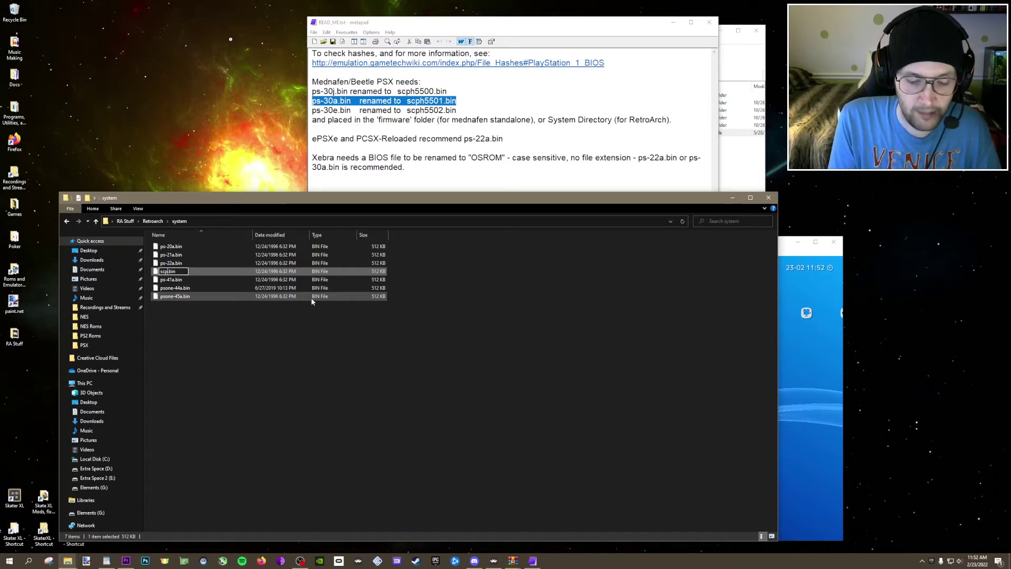
type("h5501")
key("Return")
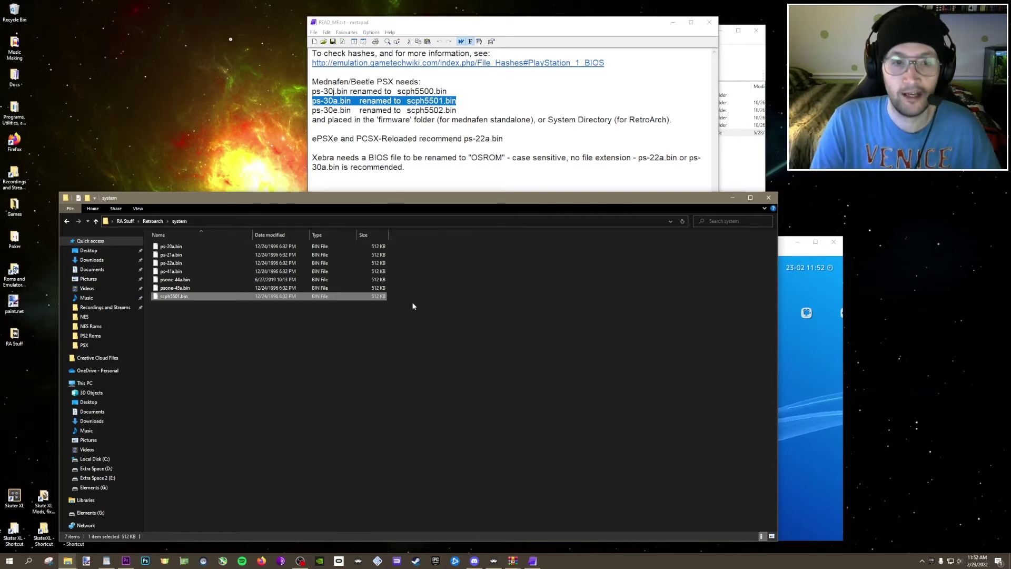
Step: Close the system folder, the READ_ME.txt file and the PS1_BIOS.zip archive, dismissing the WinRAR purchase notice
left_click(772, 198)
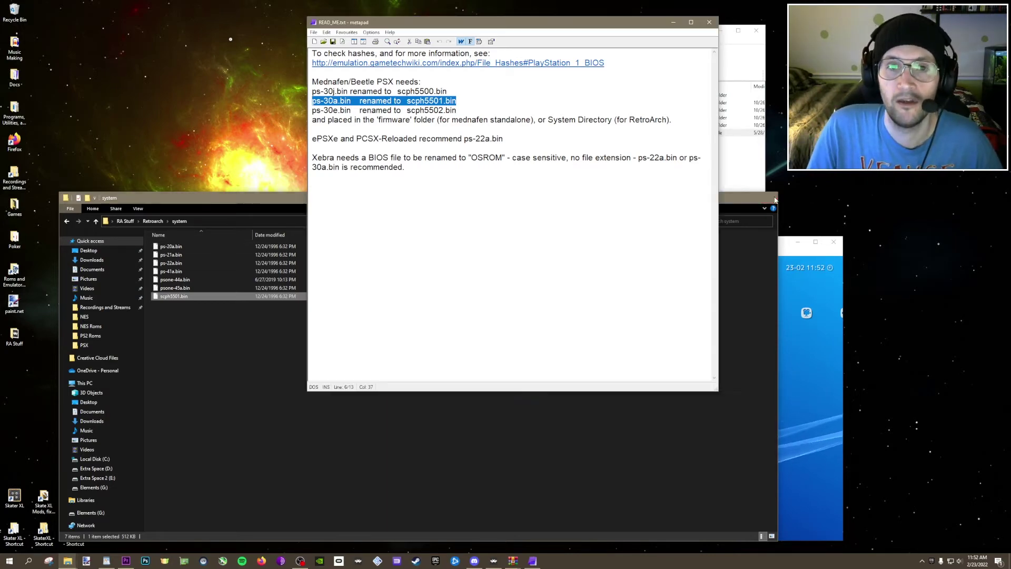
left_click(710, 22)
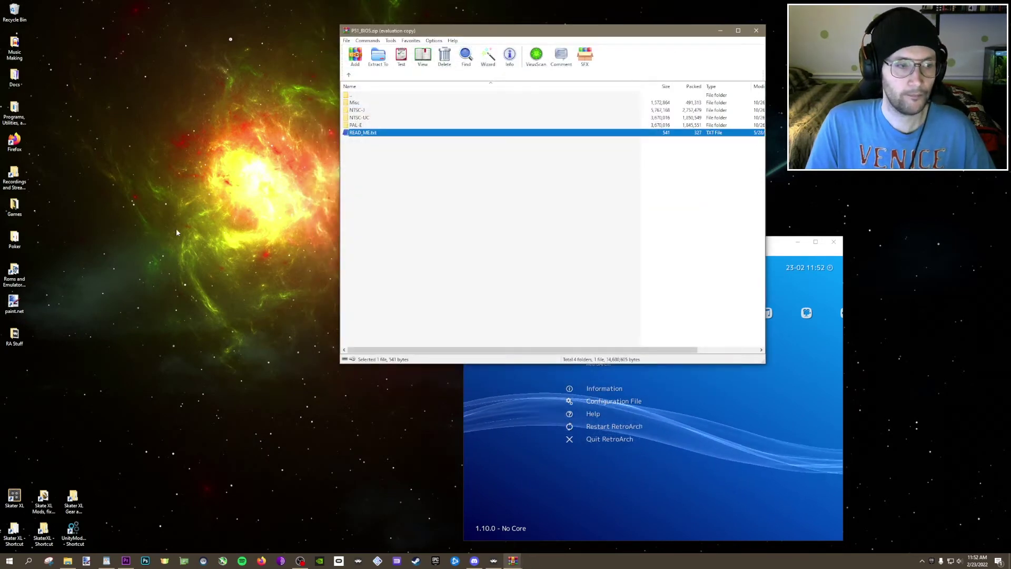
left_click(756, 30)
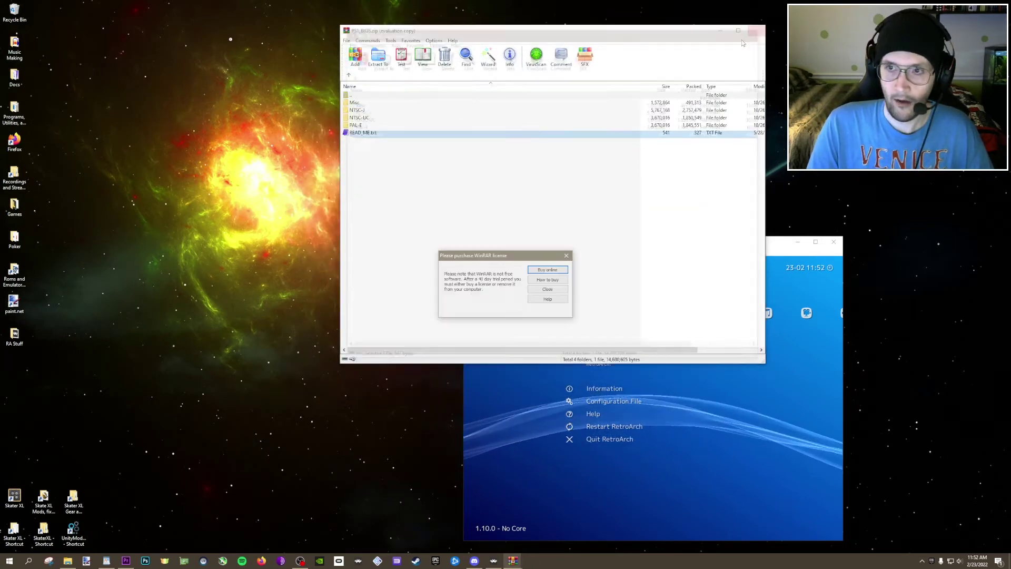
left_click(548, 289)
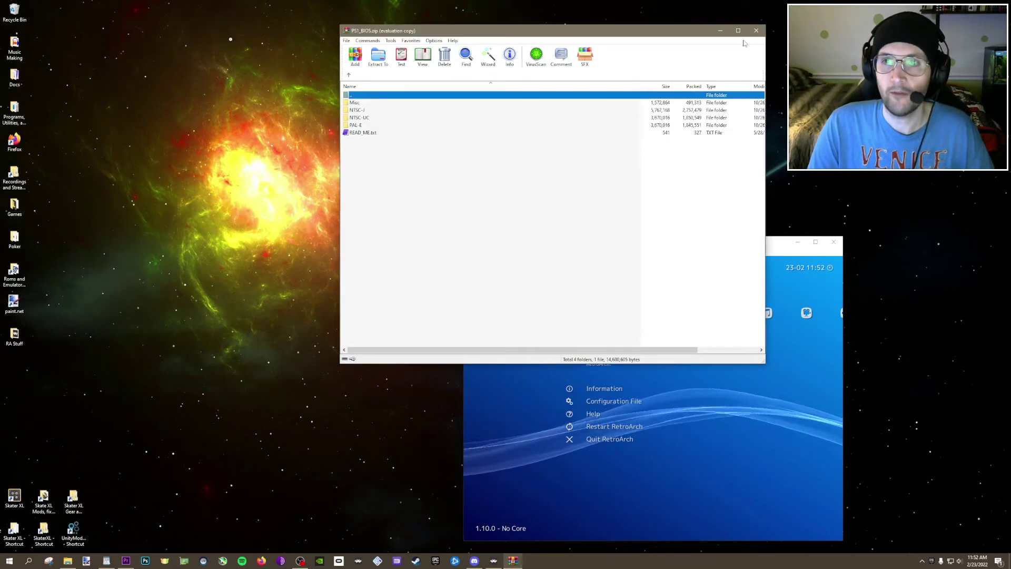
left_click(756, 30)
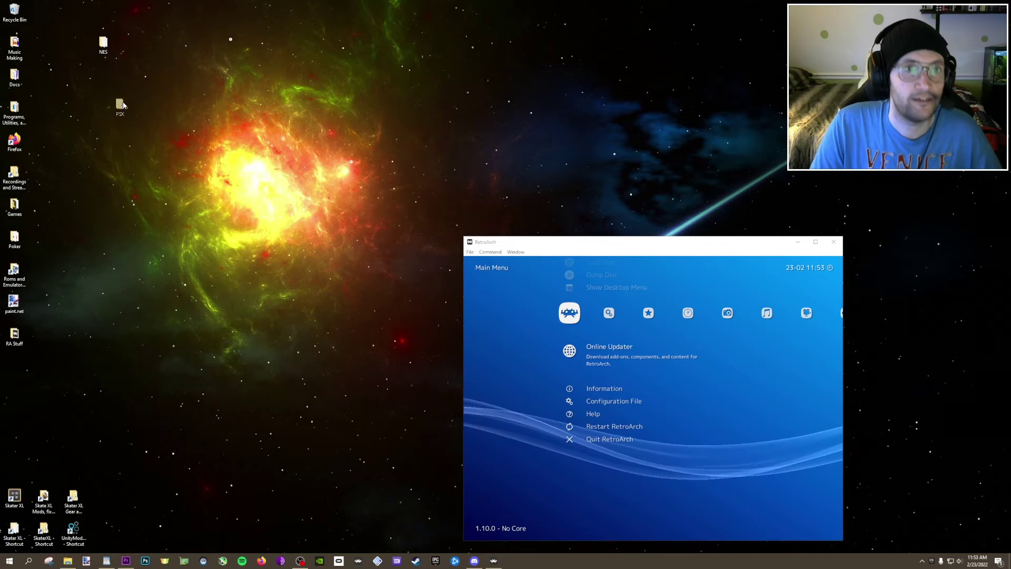
Step: Place the PSX folder below NES on the desktop and examine the game files in both, including Grand Theft Auto 2 (USA)
left_click_drag(125, 105, 107, 79)
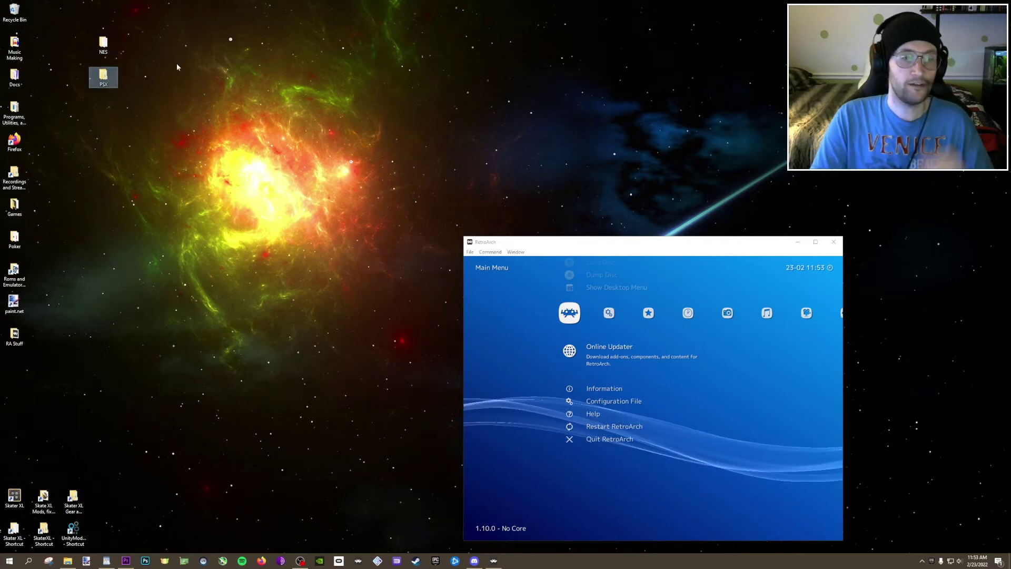
double_click(103, 43)
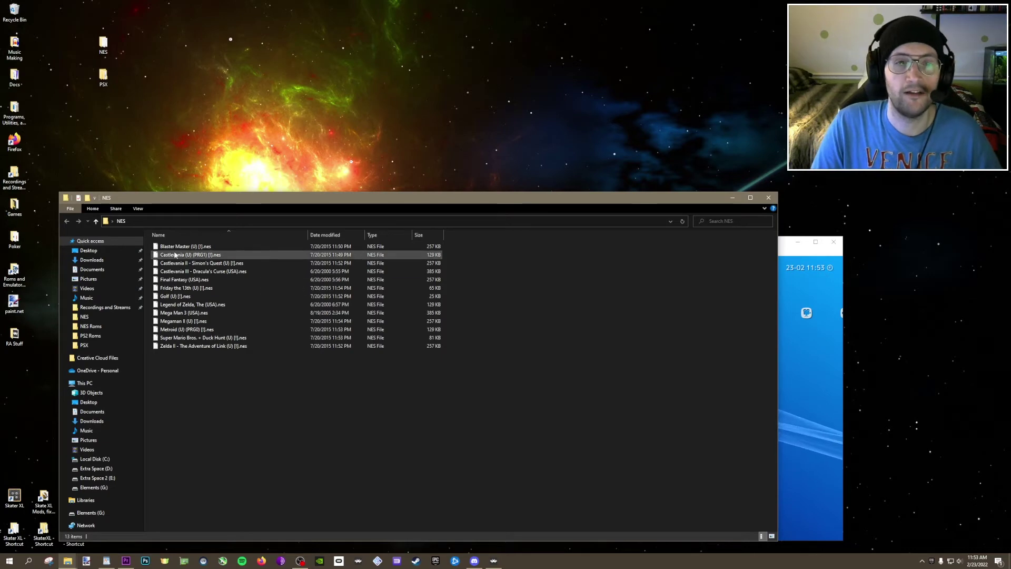
double_click(103, 77)
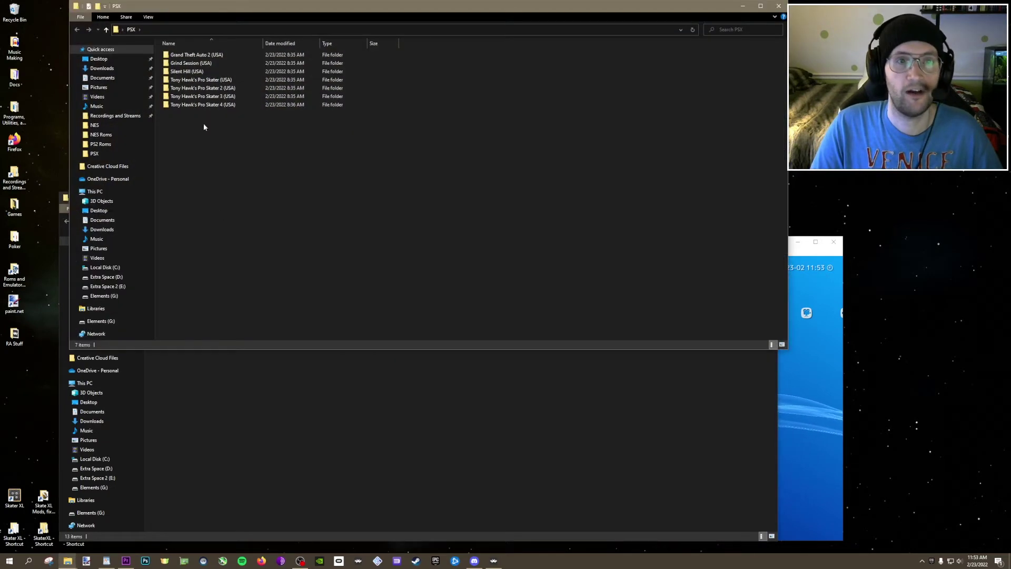
double_click(204, 57)
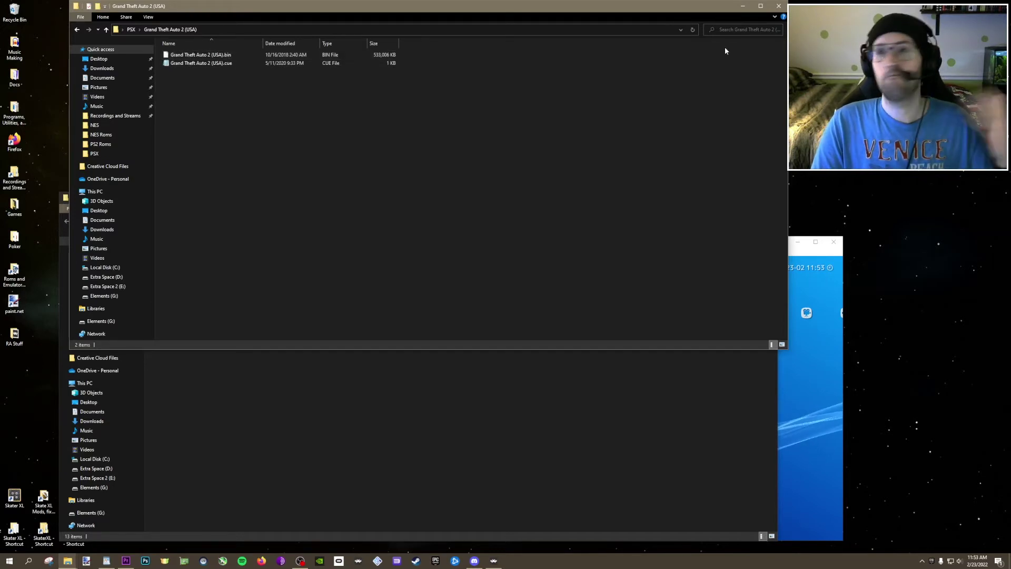
left_click(778, 7)
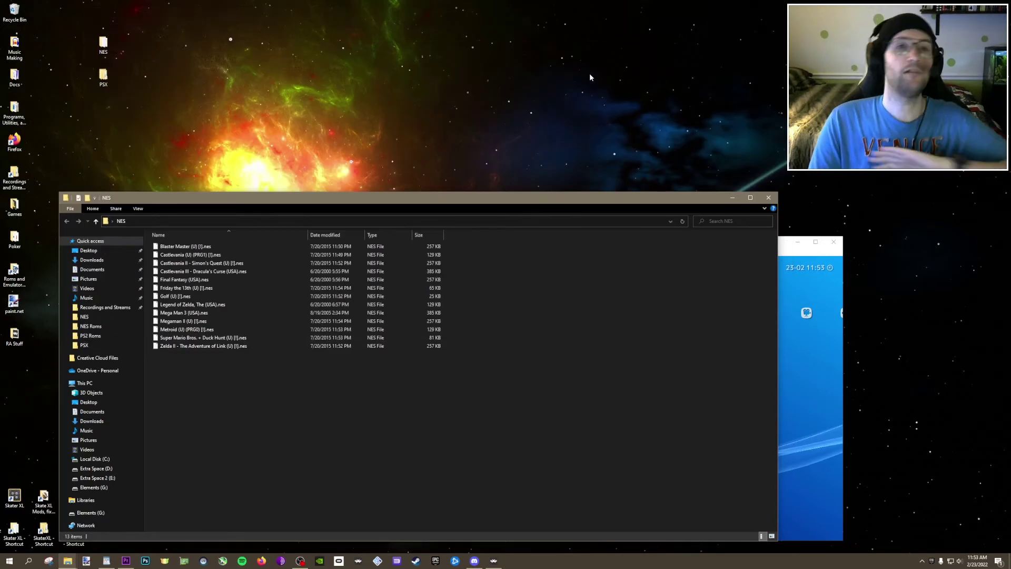
left_click(769, 197)
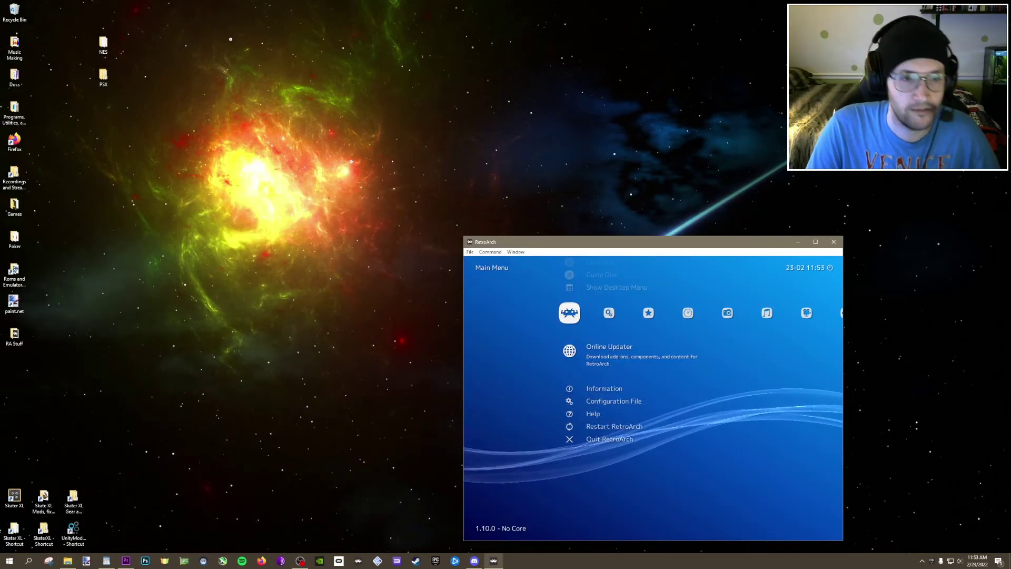
Step: Move the NES and PSX folders from the desktop into the Roms folder of RA Stuff, and close the folder window
left_click(23, 343)
double_click(23, 343)
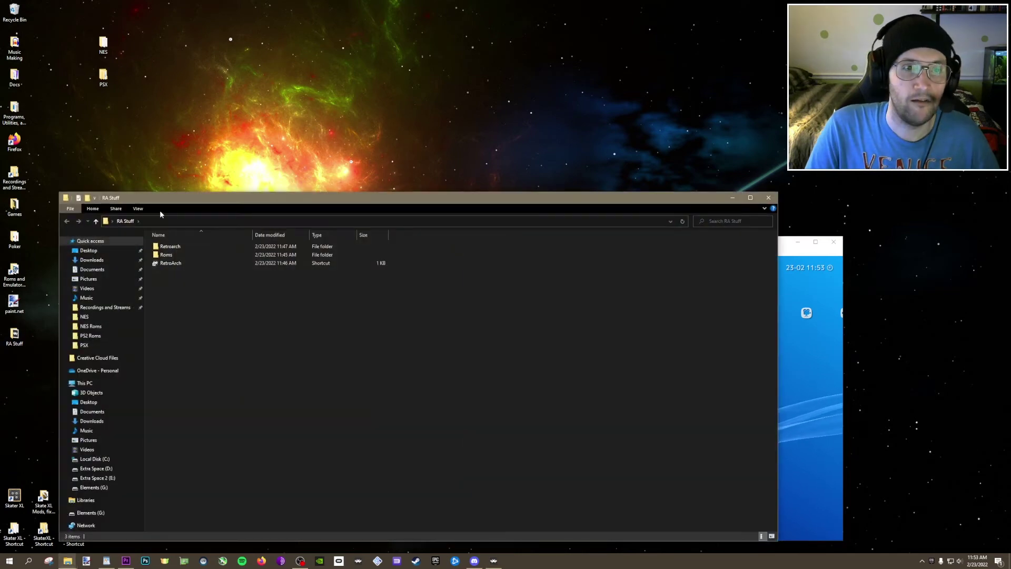
double_click(161, 248)
left_click_drag(191, 32, 114, 135)
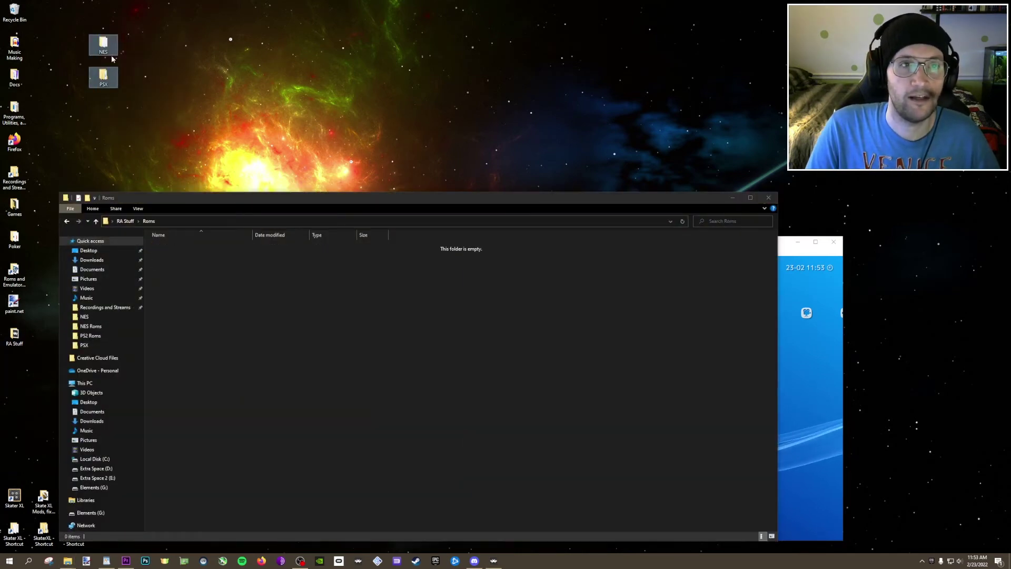
left_click_drag(111, 55, 184, 286)
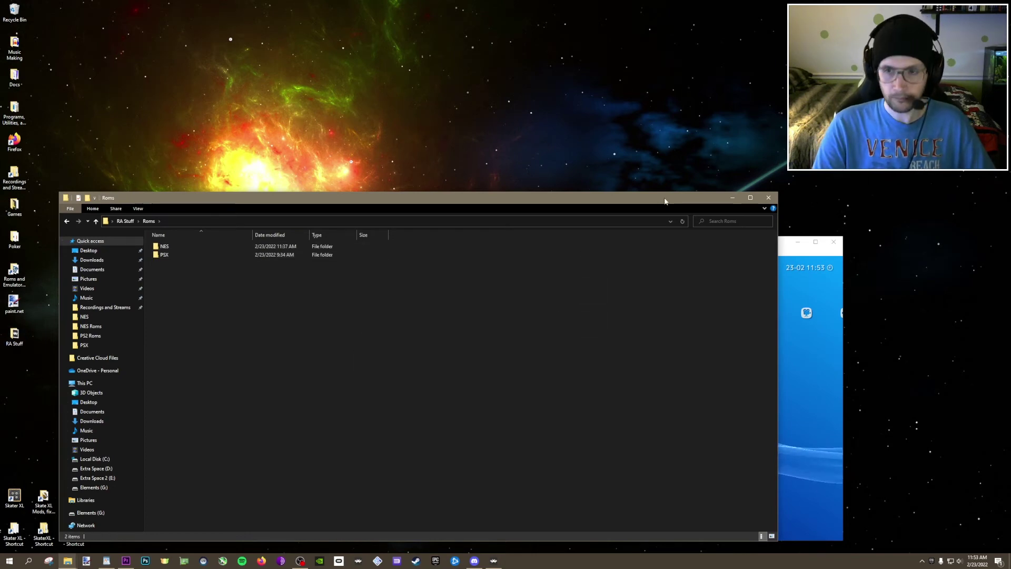
left_click(769, 197)
Step: Switch to RetroArch and start a directory scan from Import Content
key("Escape")
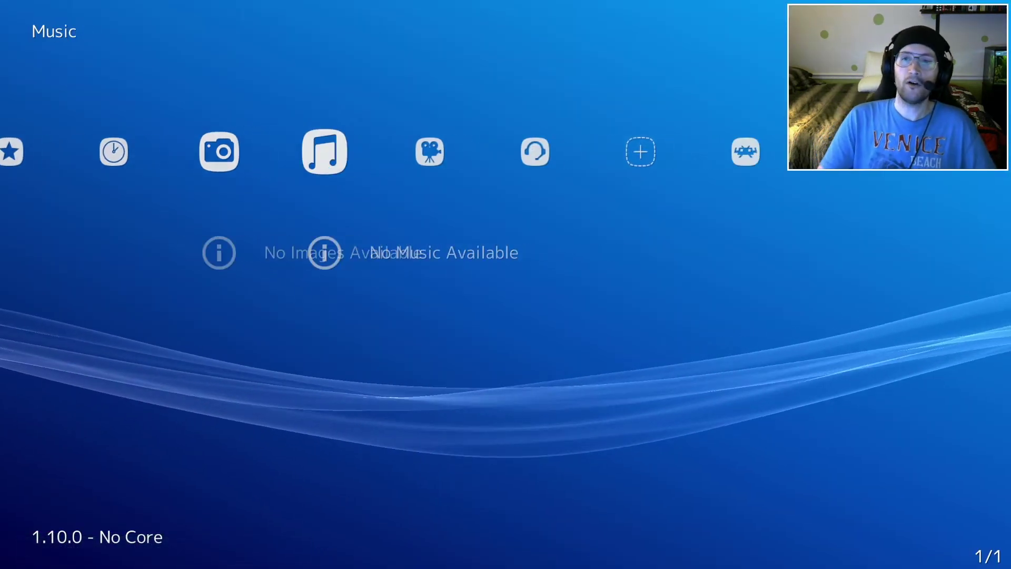
key("Right")
key("Right")
key("Right")
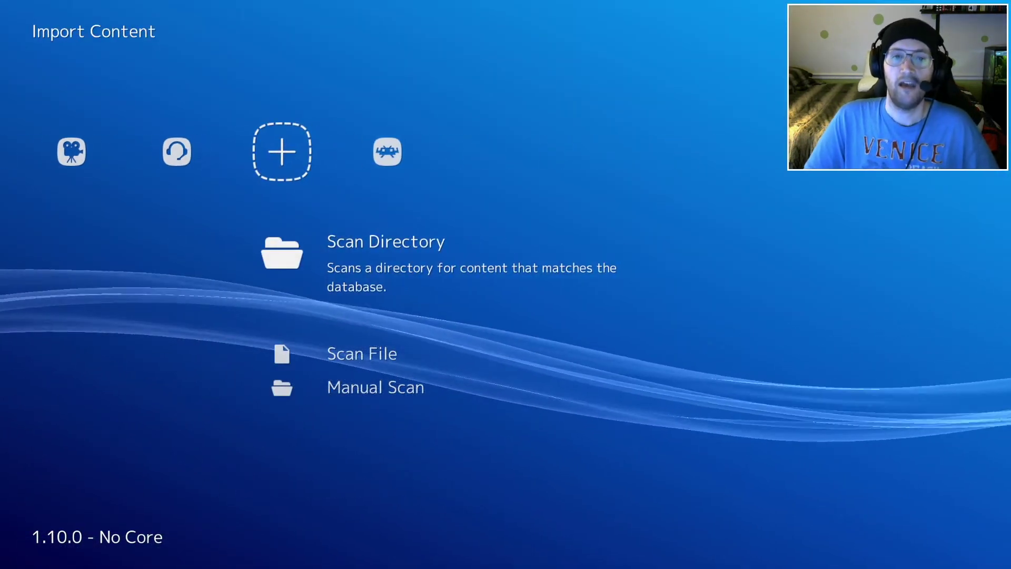
key("Return")
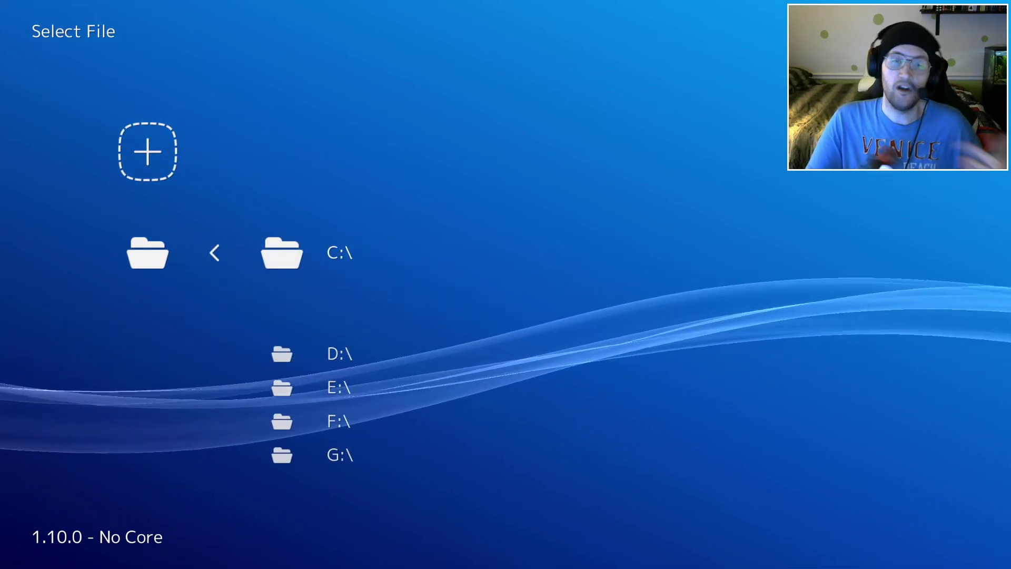
Step: Browse from the C: drive through Users and the user's profile folder to Desktop
key("Return")
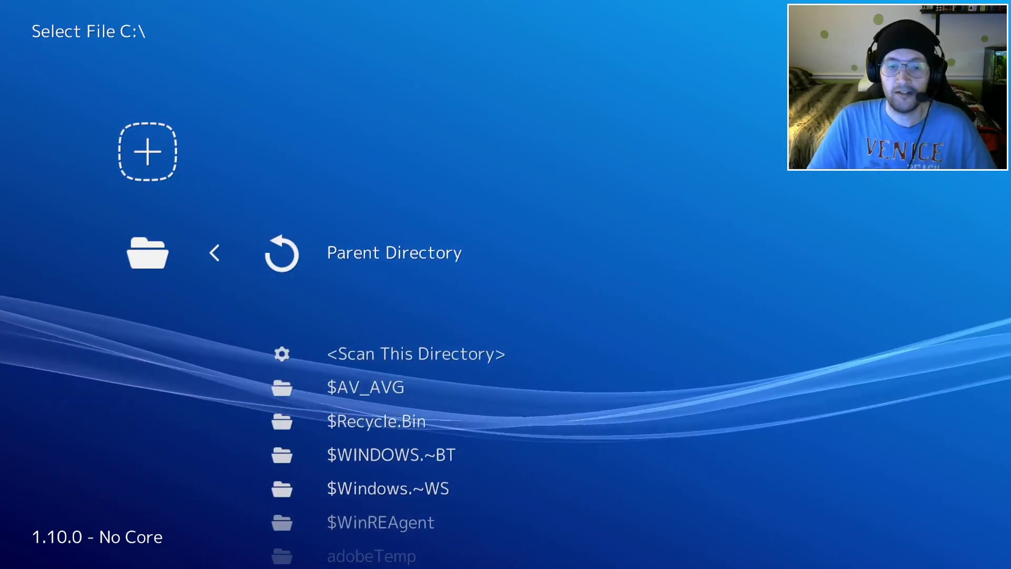
key("Up")
key("Up")
key("Up")
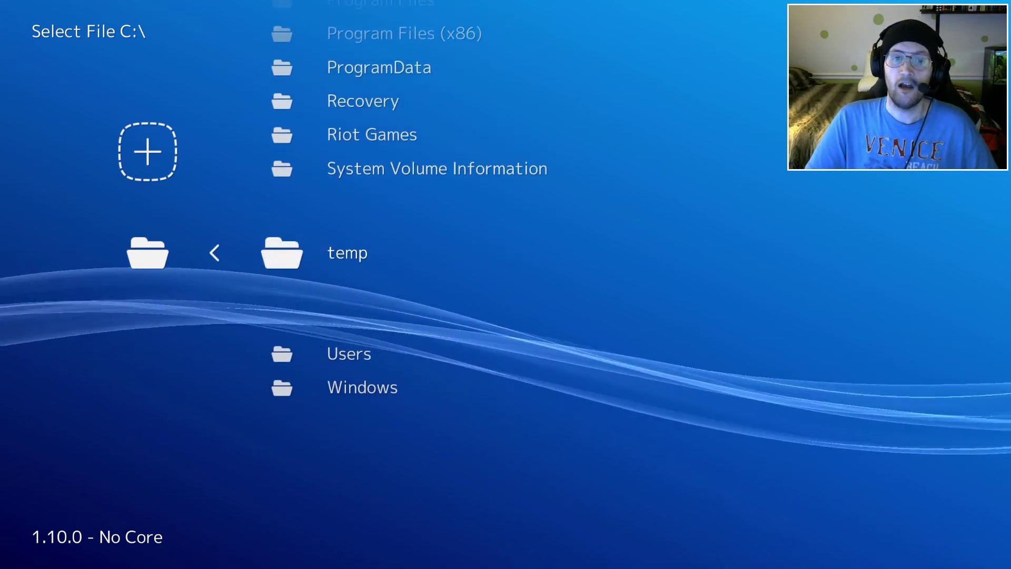
key("Down")
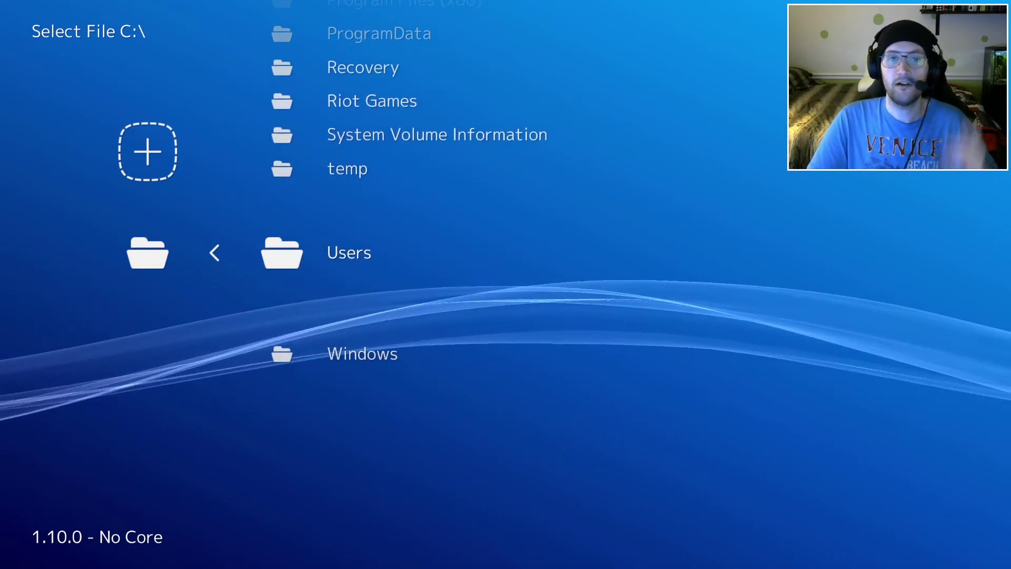
key("Return")
key("Down")
key("Down")
key("Down")
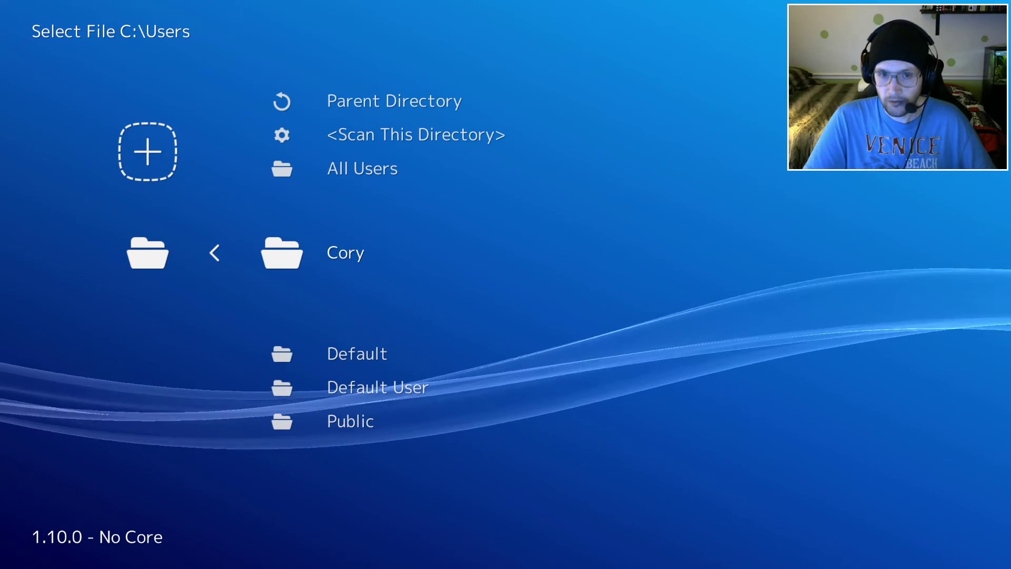
key("Return")
key("Down")
key("Down")
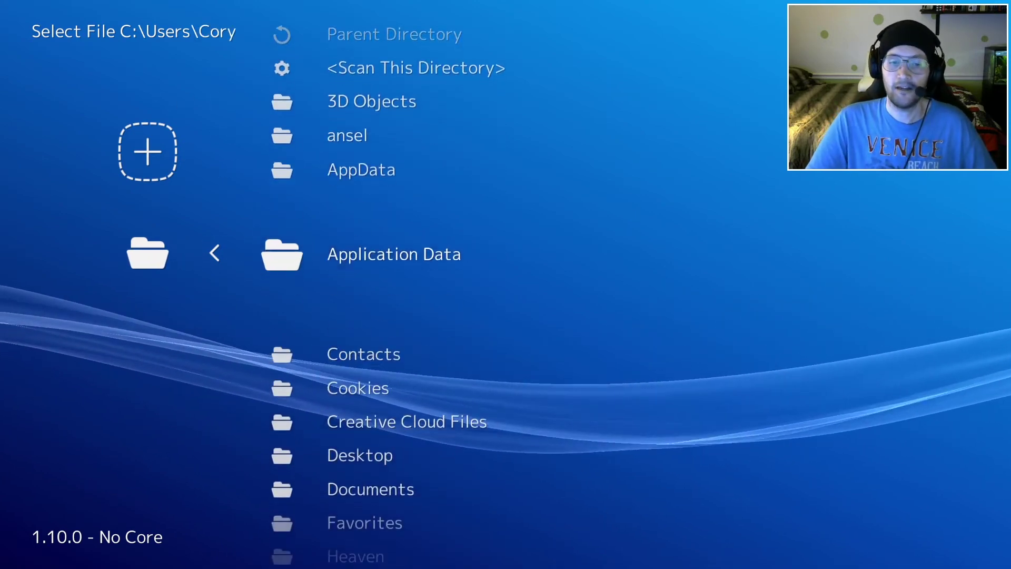
key("Down")
key("Down")
key("Down")
key("Down")
key("Return")
Step: Open the Roms folder inside RA Stuff on the desktop
key("Down")
key("Down")
key("Down")
key("Down")
key("Down")
key("Down")
key("Down")
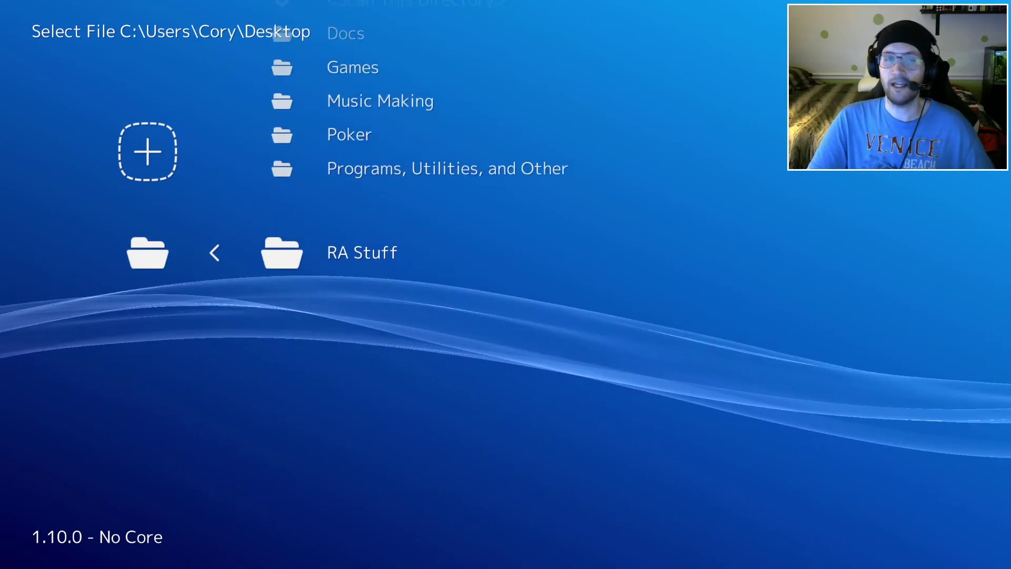
key("Return")
key("Down")
key("Down")
key("Down")
key("Return")
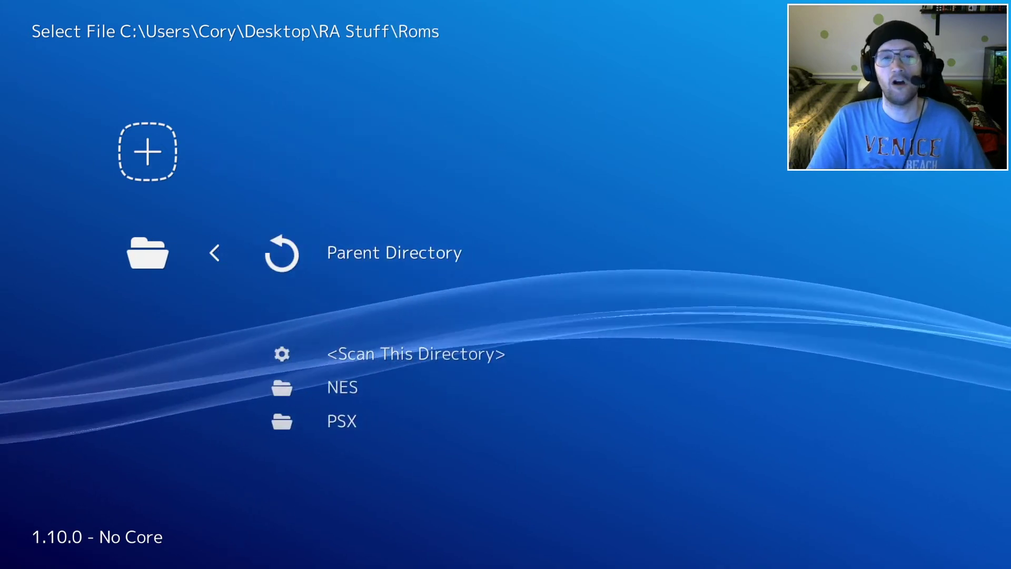
Step: Scan the NES folder in Roms for game content
key("Down")
key("Down")
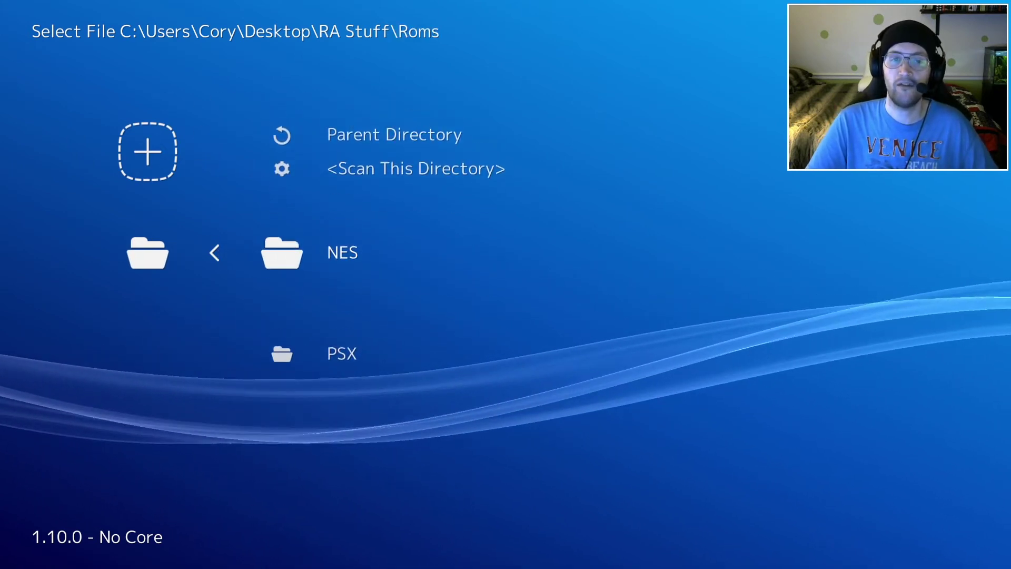
key("Down")
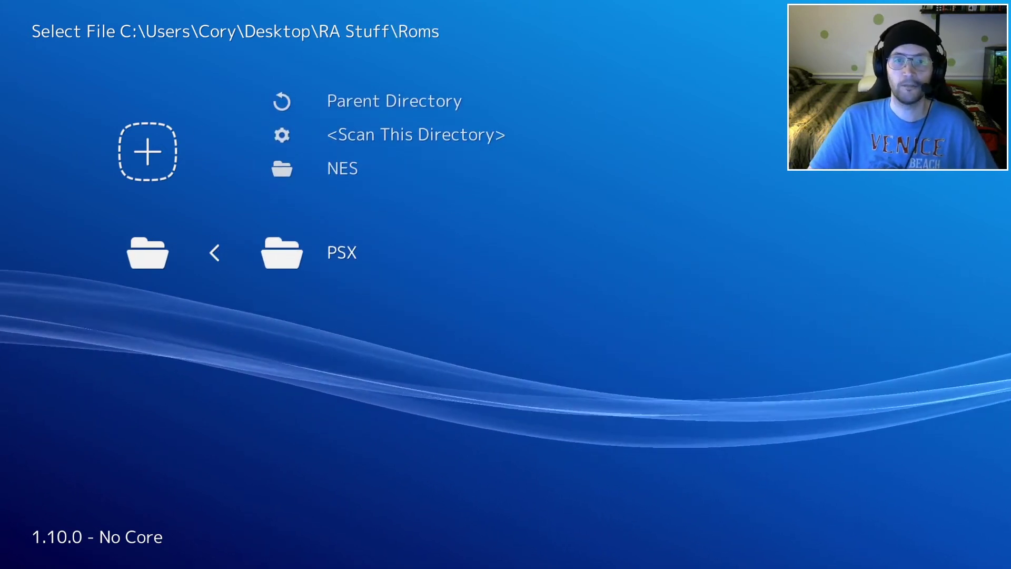
key("Up")
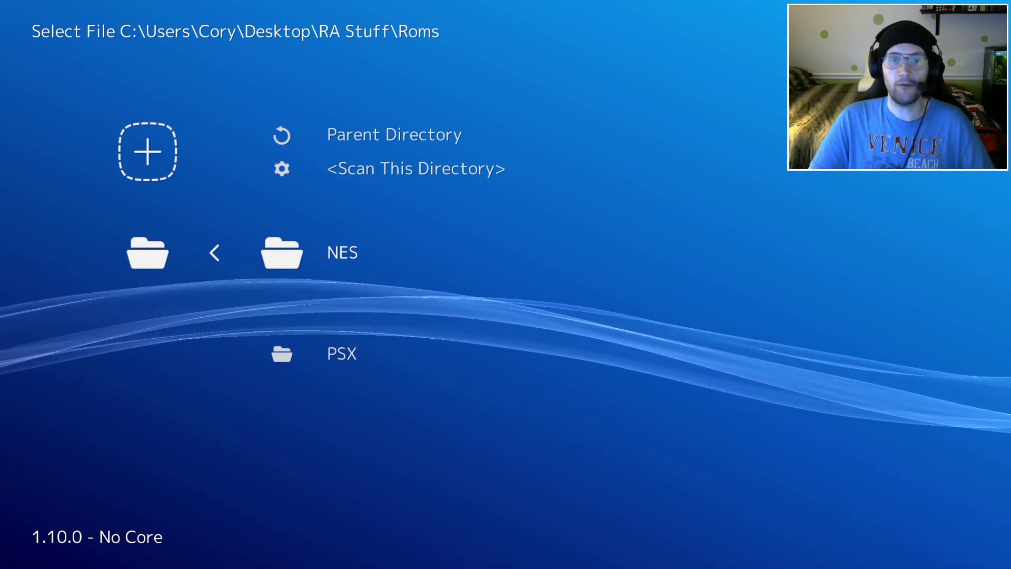
key("Down")
key("Return")
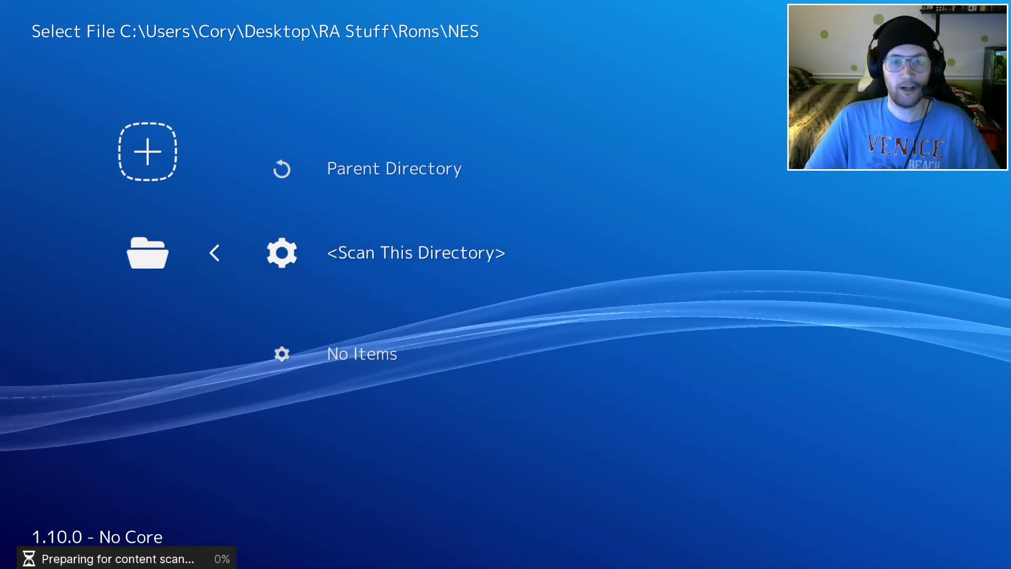
Step: Scan the PSX folder in Roms for game content and return to Import Content
key("BackSpace")
key("Down")
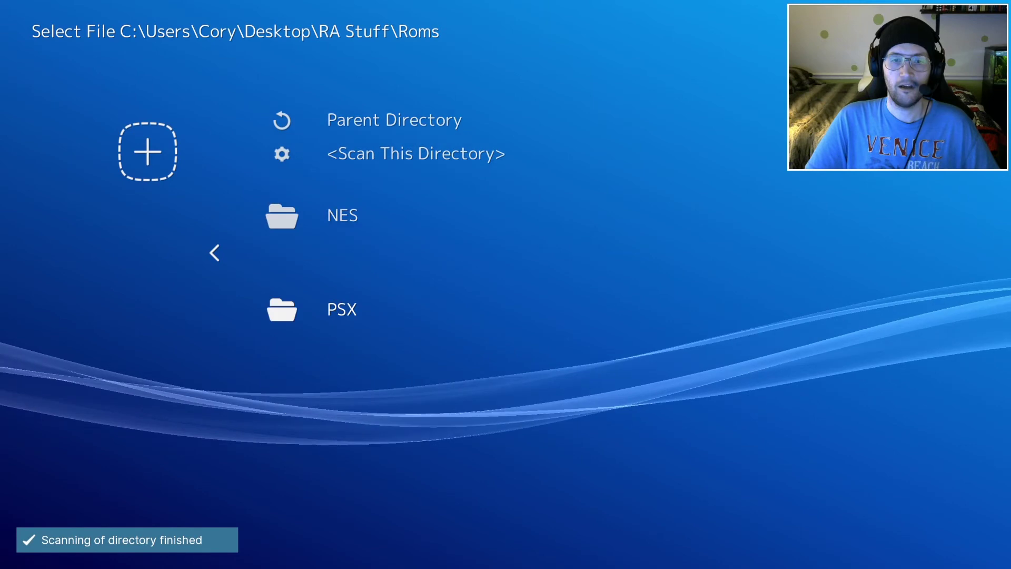
key("Return")
key("Down")
key("Return")
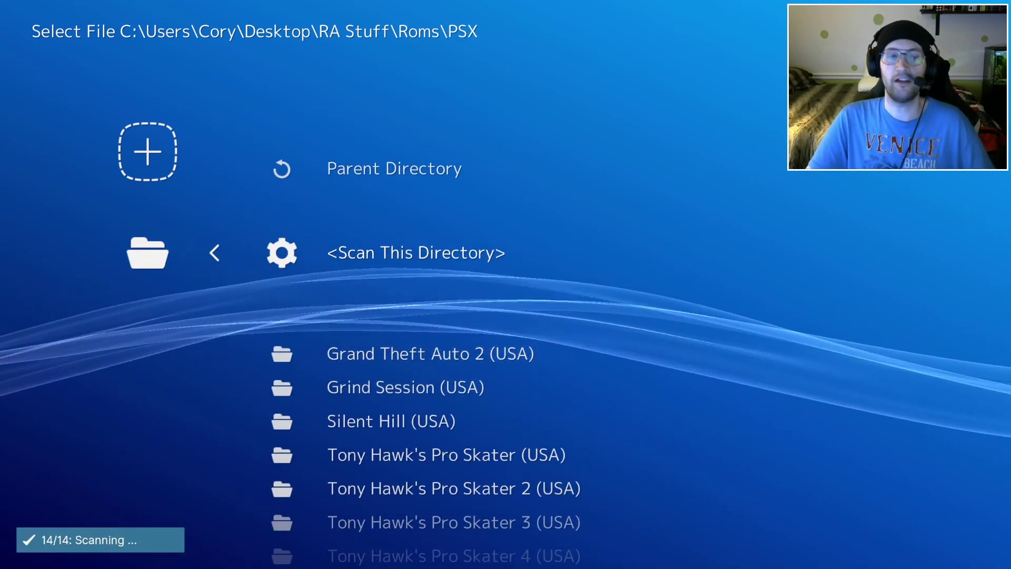
key("BackSpace")
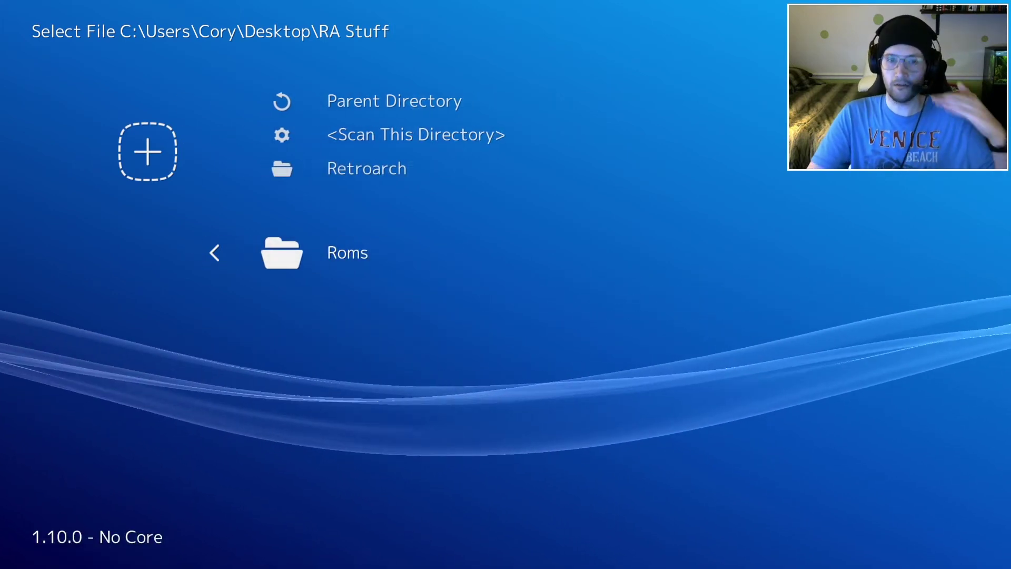
key("BackSpace")
key("BackSpace")
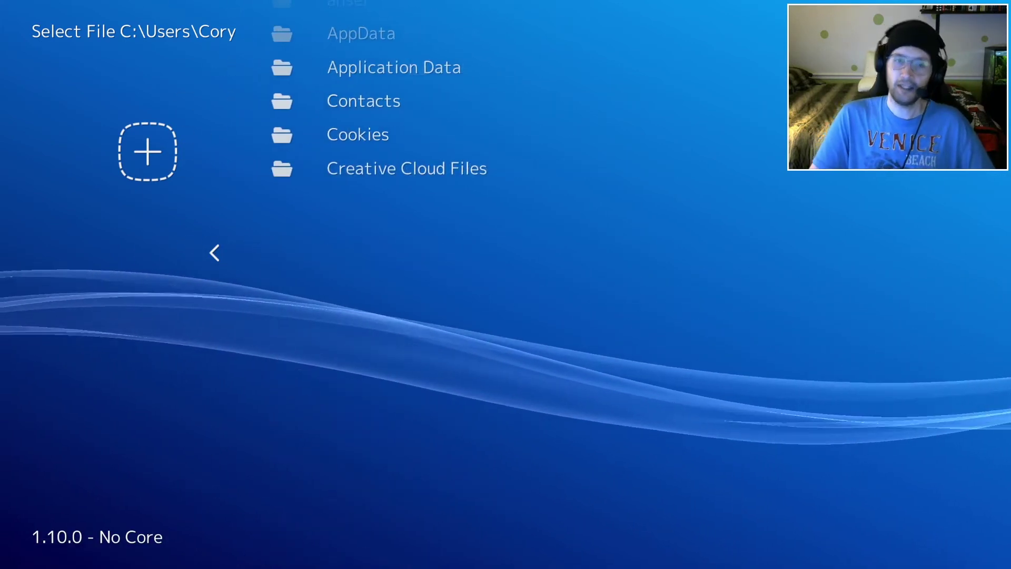
key("BackSpace")
key("BackSpace")
key("BackSpace")
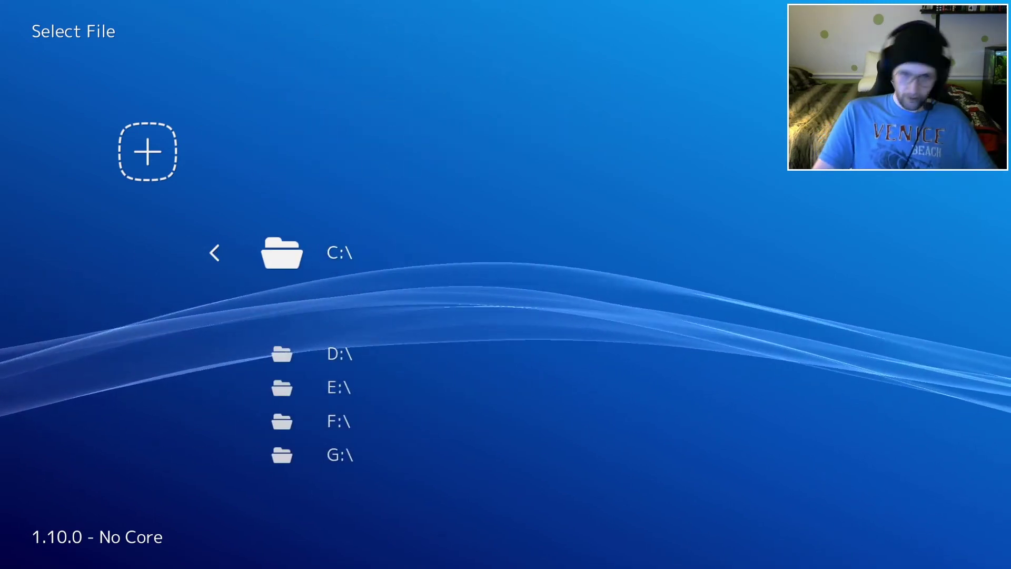
key("BackSpace")
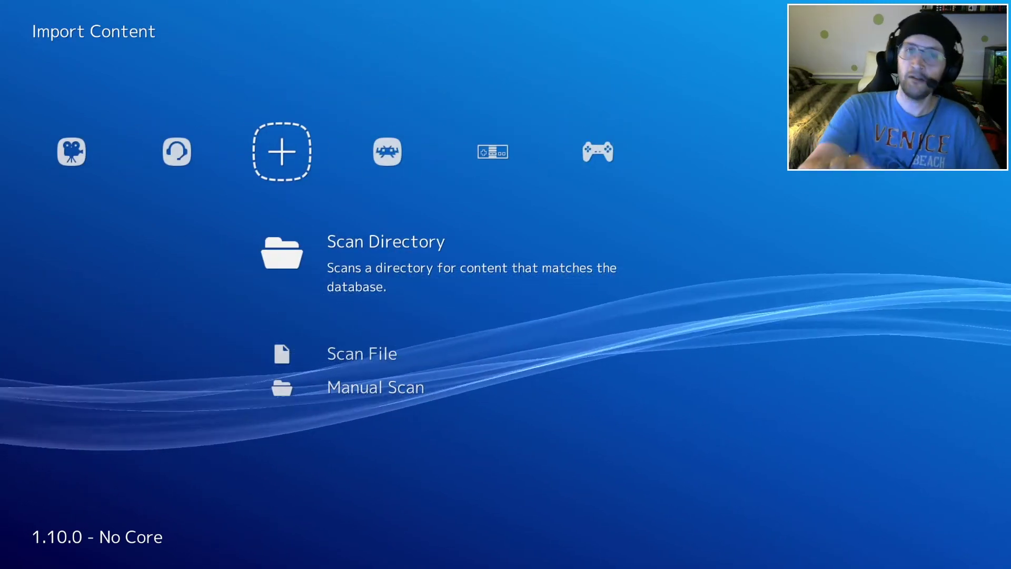
Step: Look through the scanned games in the Nintendo Entertainment System and Sony - PlayStation playlists
key("Right")
key("Right")
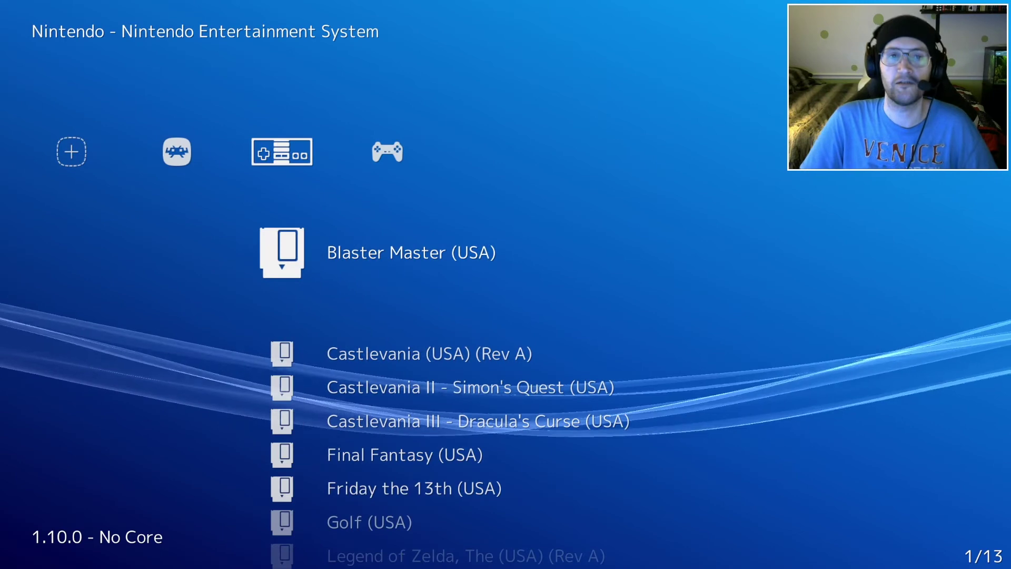
key("Right")
key("Left")
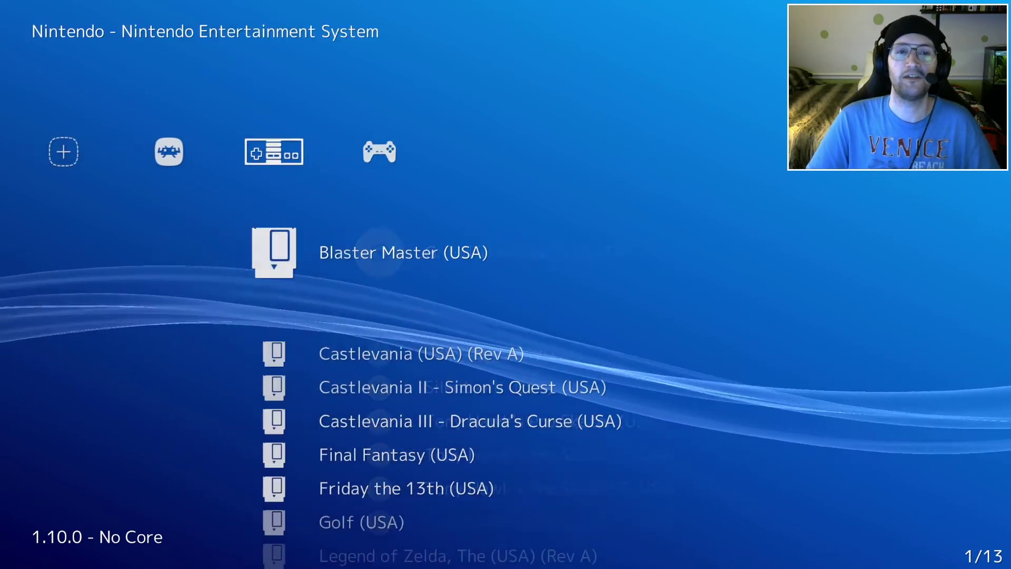
key("Down")
key("Down")
key("Down")
key("Down")
key("Down")
key("Down")
key("Down")
key("Down")
key("Down")
key("Down")
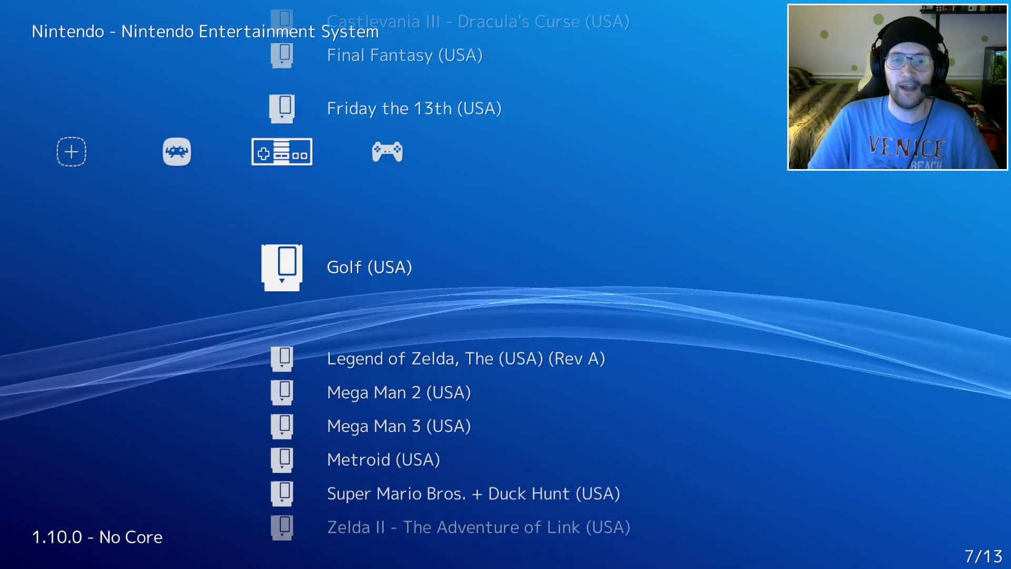
key("Right")
key("Down")
key("Down")
key("Down")
key("Down")
key("Down")
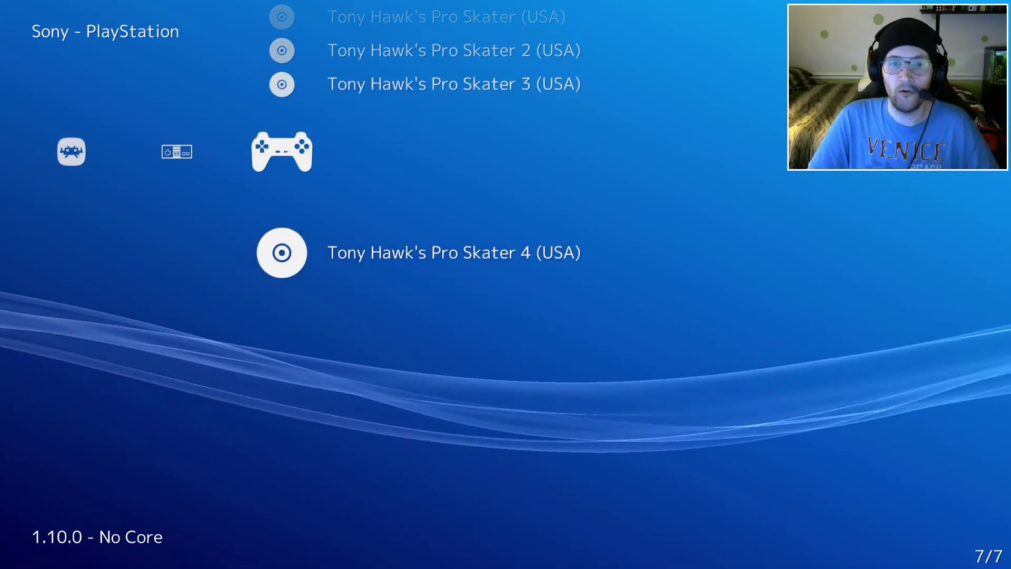
Step: Return to the Main Menu and open the Online Updater
key("Left")
key("Left")
key("Left")
key("Left")
key("Left")
key("Left")
key("Left")
key("Left")
key("Left")
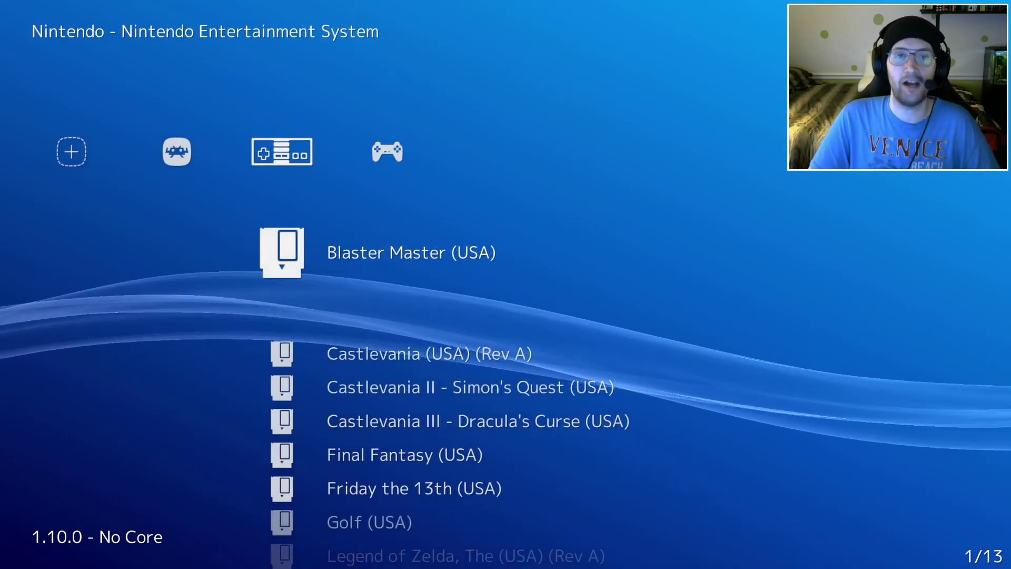
key("Left")
key("Left")
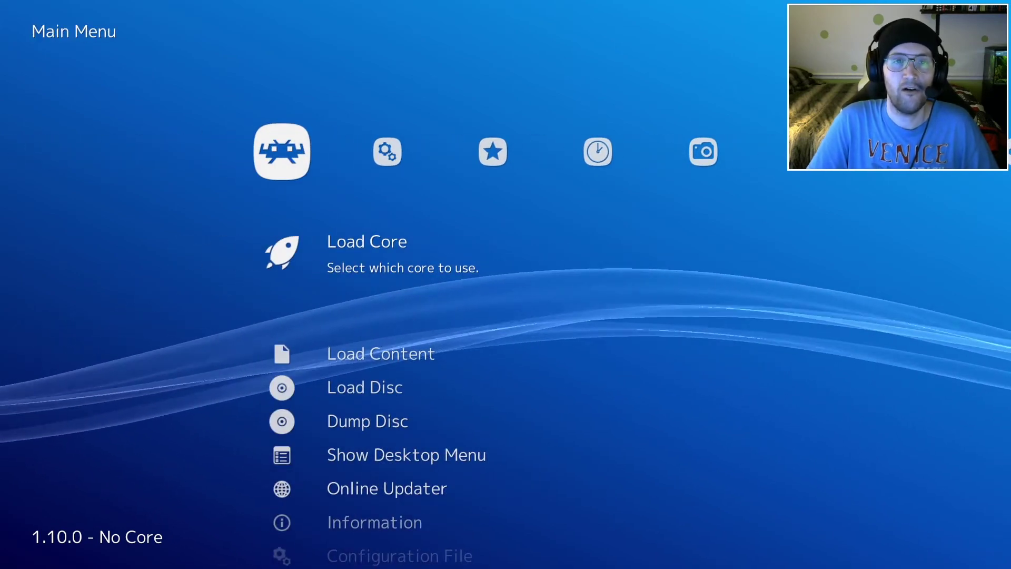
key("Down")
key("Down")
key("Down")
key("Down")
key("Down")
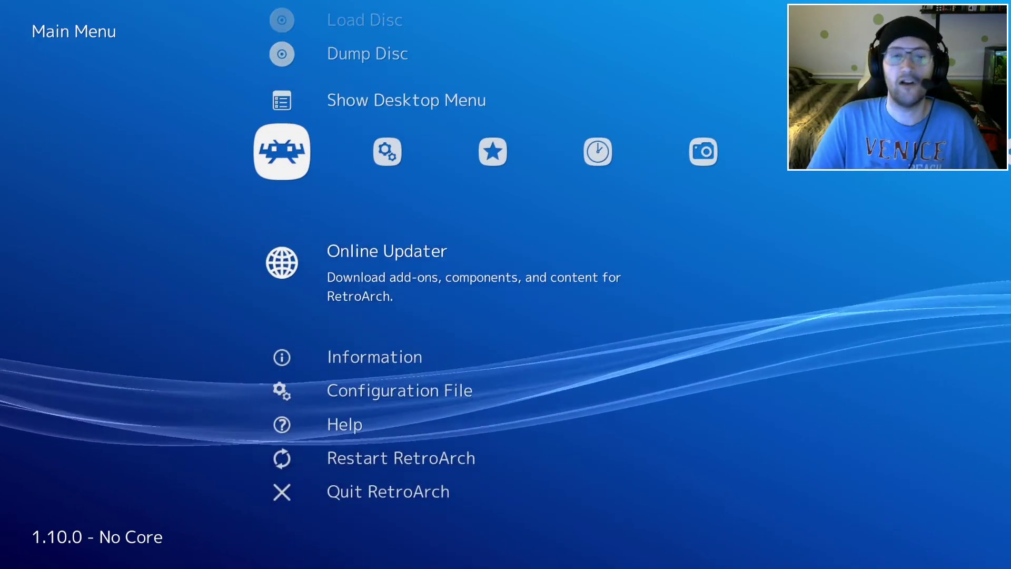
key("Return")
Step: Download playlist thumbnails for Sony - PlayStation and Nintendo Entertainment System, and leave the Online Updater
key("Down")
key("Down")
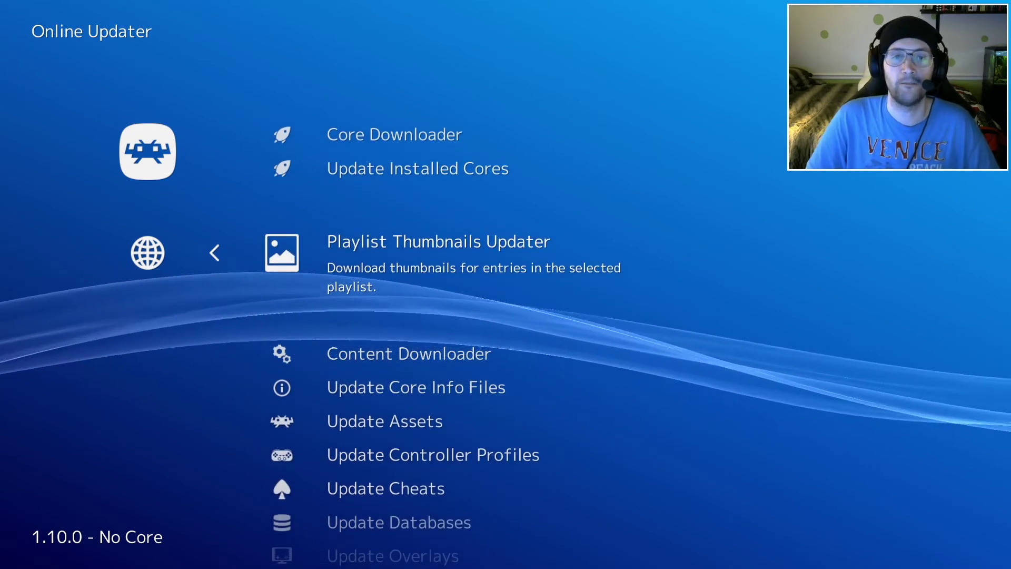
key("Return")
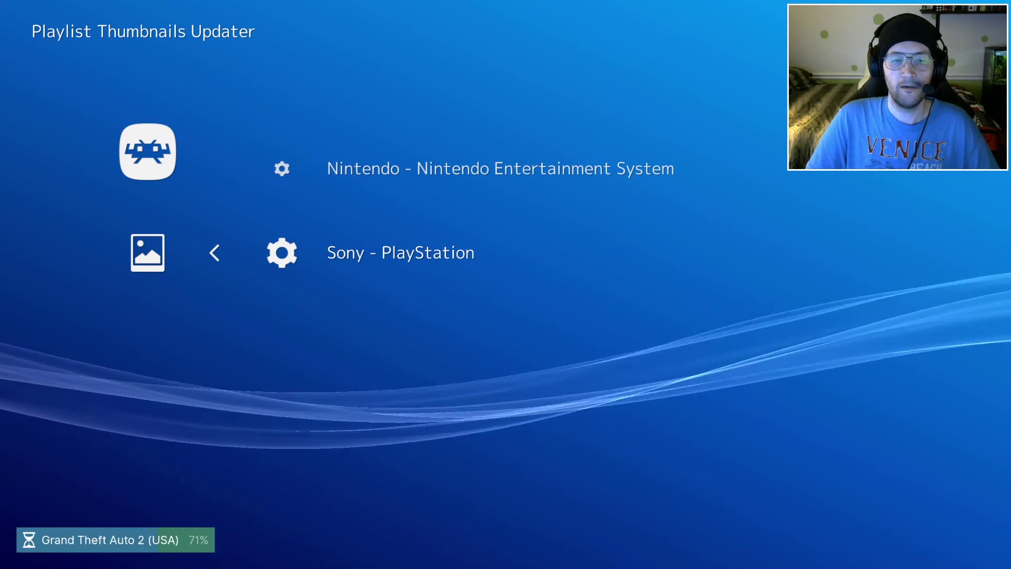
key("Up")
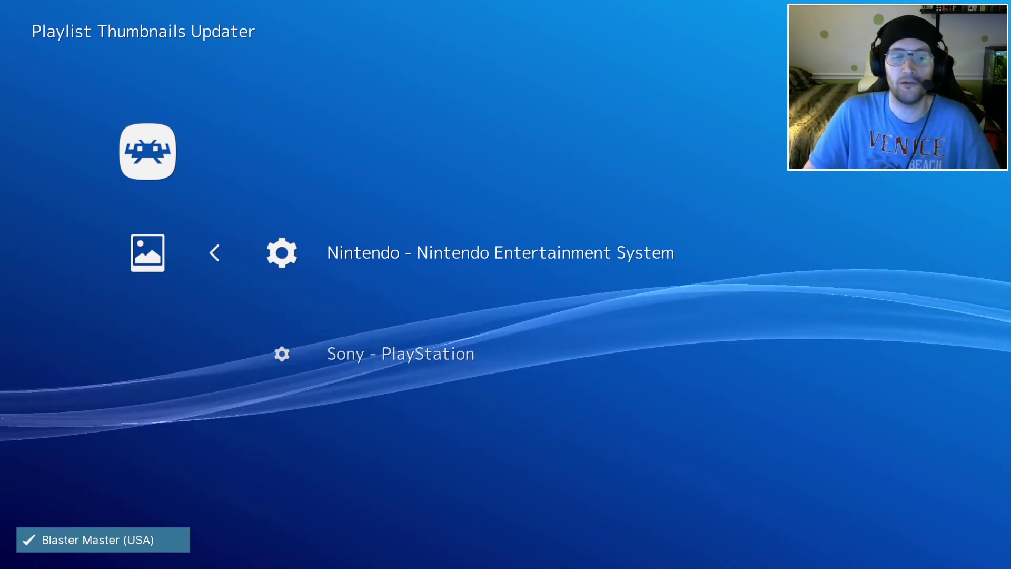
key("BackSpace")
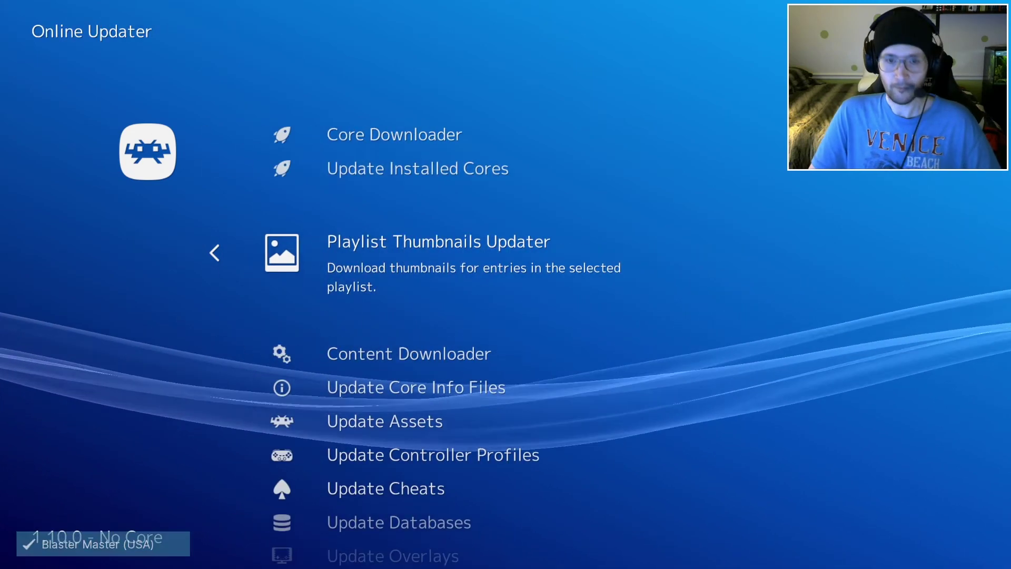
key("BackSpace")
Step: Examine the cover art of the games in the Sony - PlayStation playlist
key("Right")
key("Right")
key("Right")
key("Right")
key("Right")
key("Right")
key("Down")
key("Down")
key("Down")
key("Down")
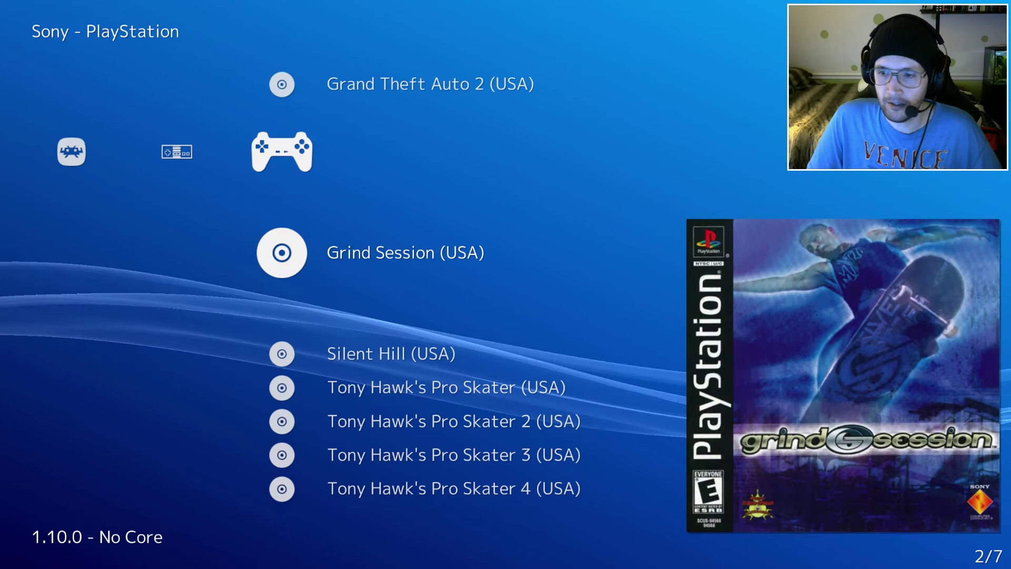
key("Down")
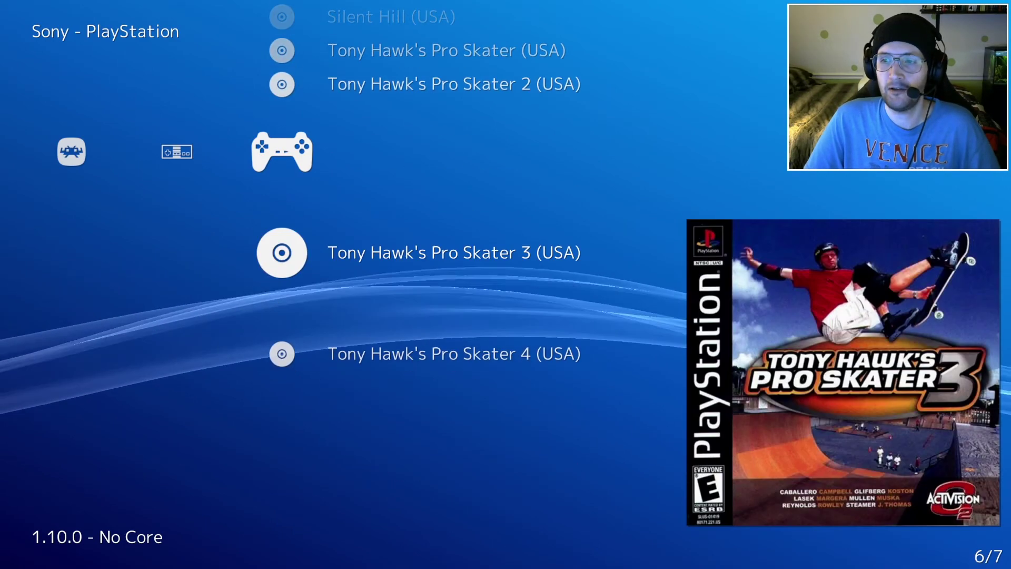
key("Down")
Step: Examine the cover art in the Nintendo Entertainment System playlist through Zelda II - The Adventure of Link
key("Left")
key("Down")
key("Down")
key("Down")
key("Down")
key("Down")
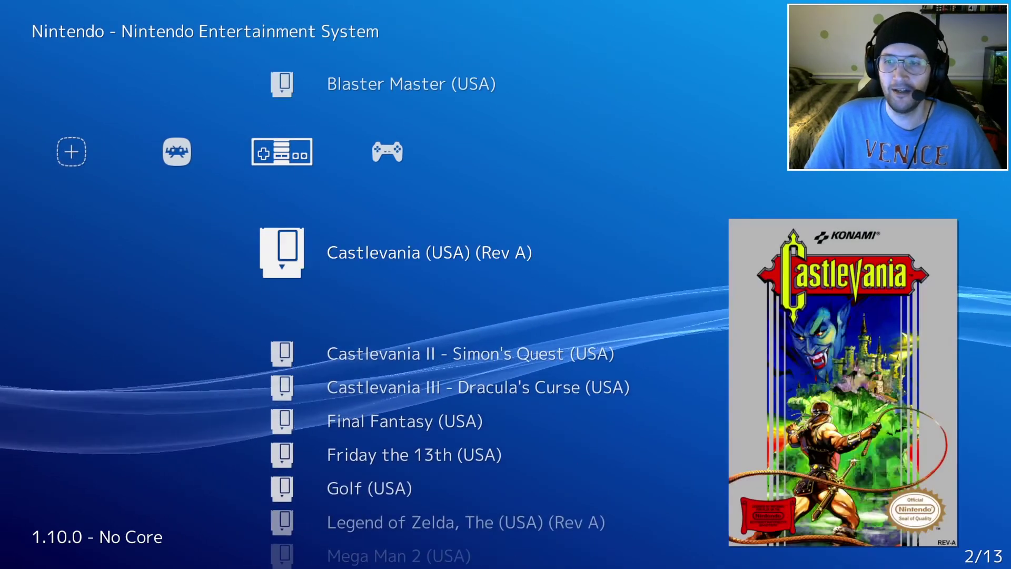
key("Down")
key("Down")
key("Down")
key("Down")
key("Down")
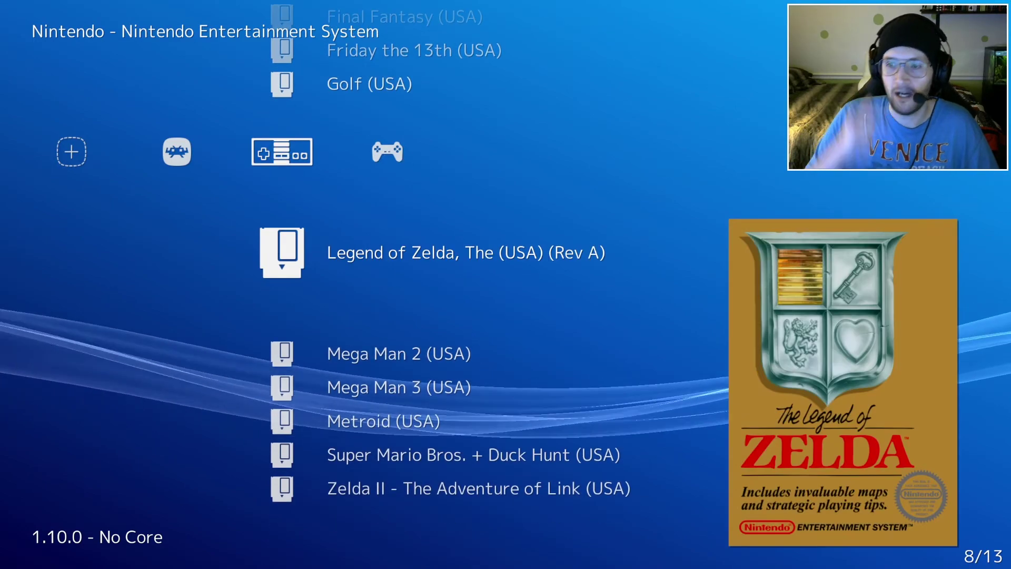
key("Down")
key("Down")
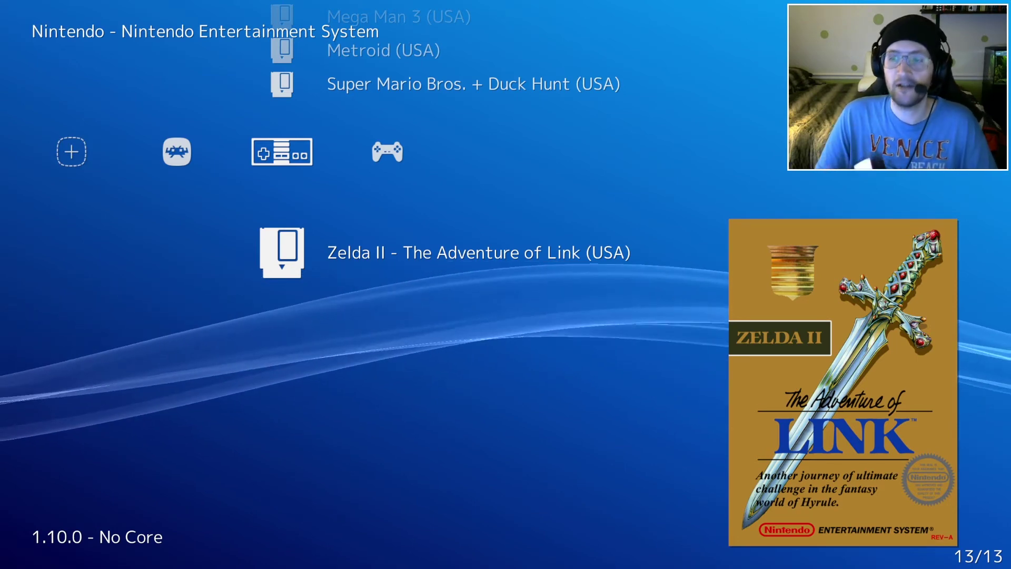
Step: Leave the game playlists and go to the Settings section
key("Left")
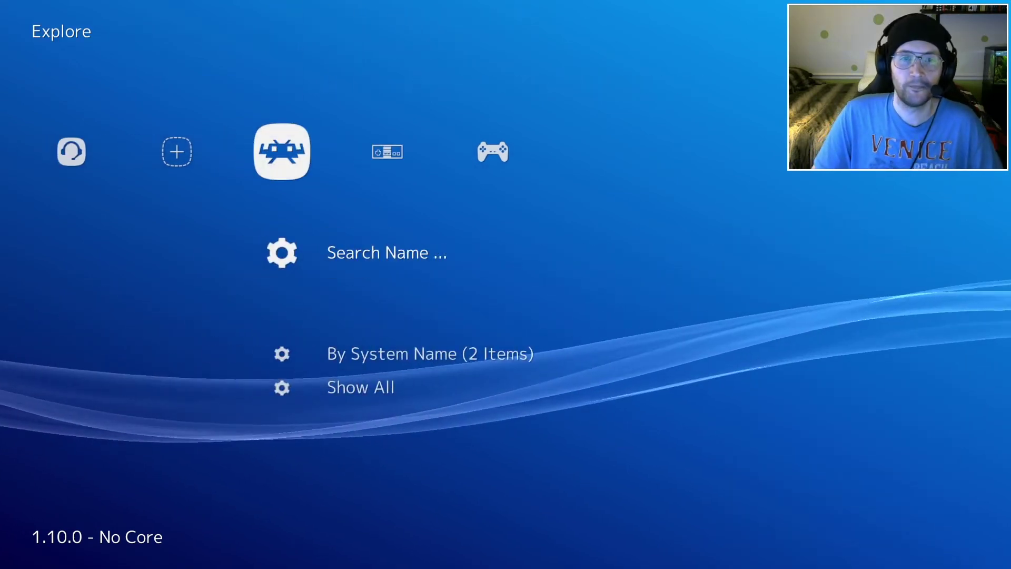
key("Left")
key("Left")
key("Left")
key("Left")
key("Left")
key("Left")
key("Left")
key("Left")
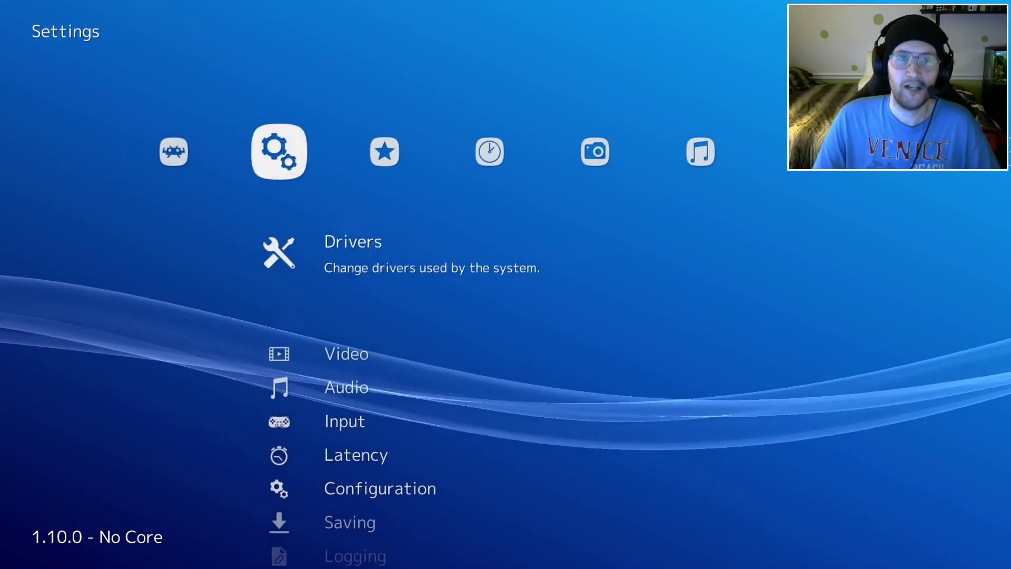
Step: Open the desktop menu from the Main Menu and dismiss its welcome message
key("Left")
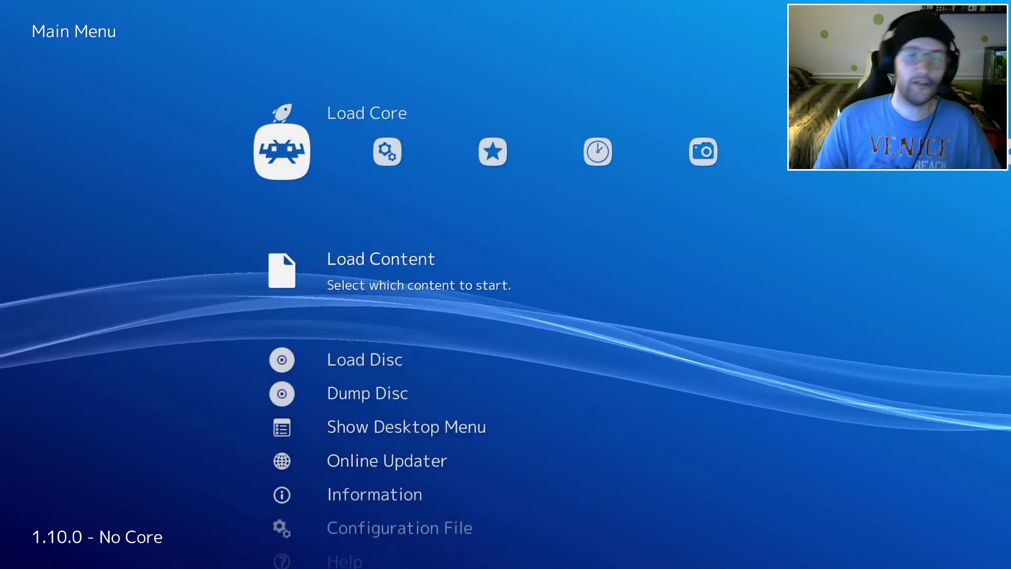
key("Down")
key("Down")
key("Down")
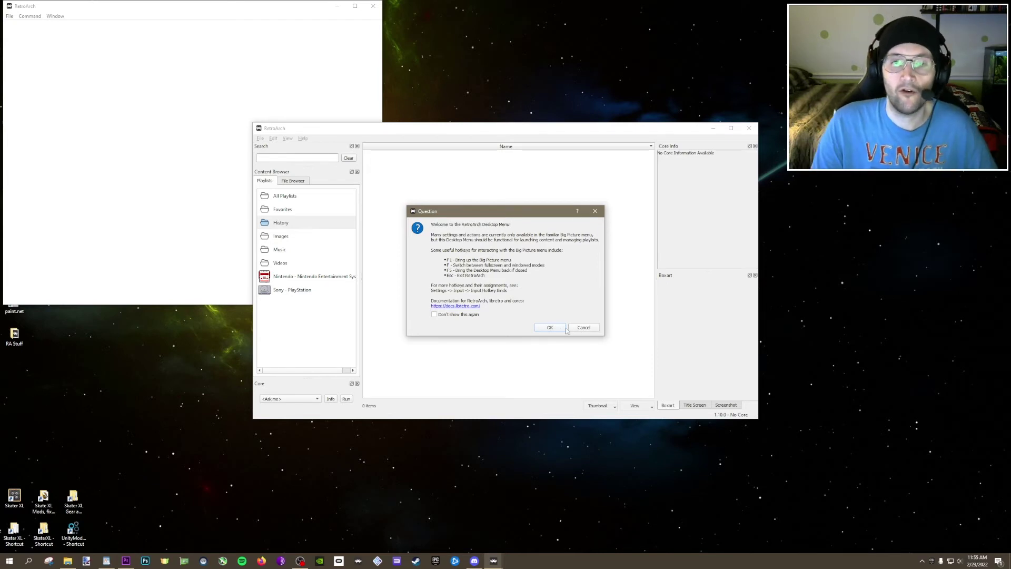
left_click(556, 330)
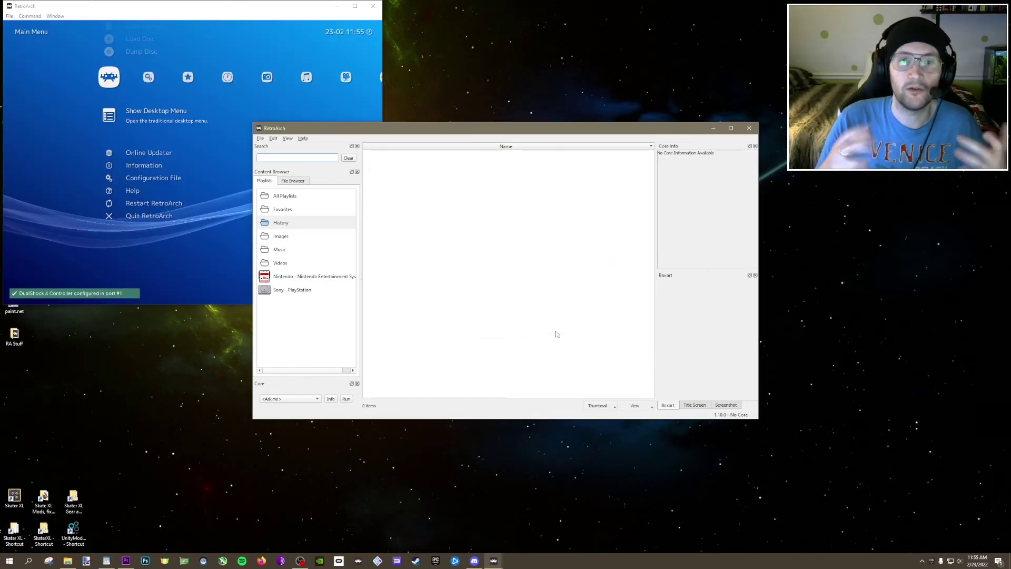
Step: Associate the Nestopia core with the Nintendo Entertainment System playlist and PCSX-ReARMed with the Sony - PlayStation playlist
left_click(321, 280)
right_click(289, 277)
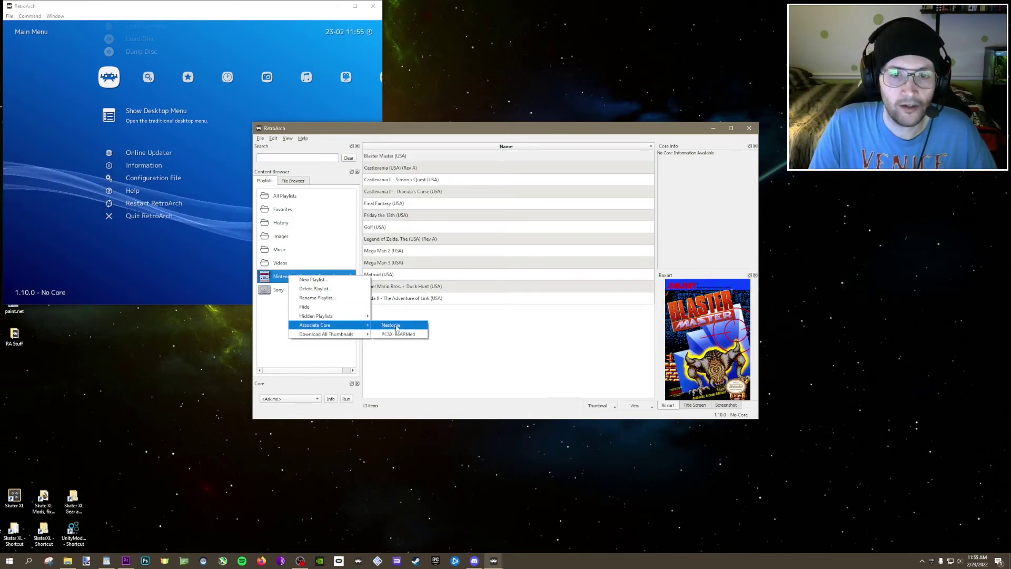
left_click(396, 326)
right_click(295, 291)
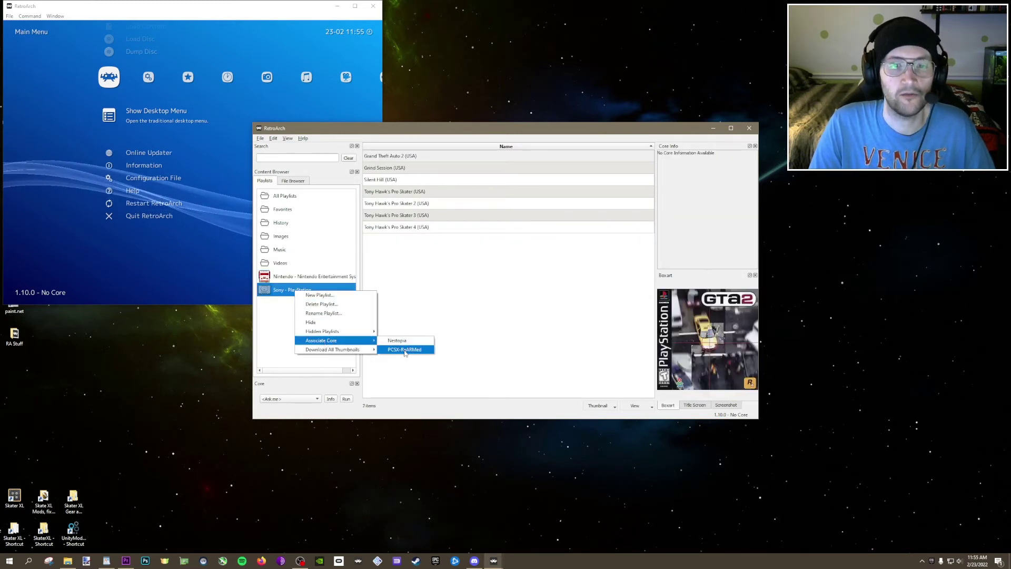
left_click(405, 350)
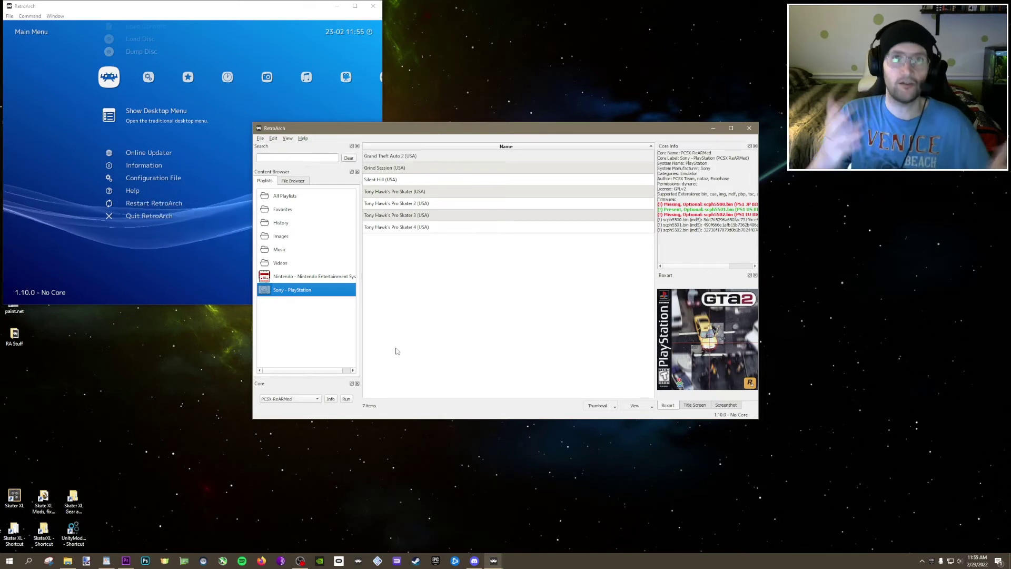
Step: Close the desktop menu and return to the fullscreen interface
left_click(749, 128)
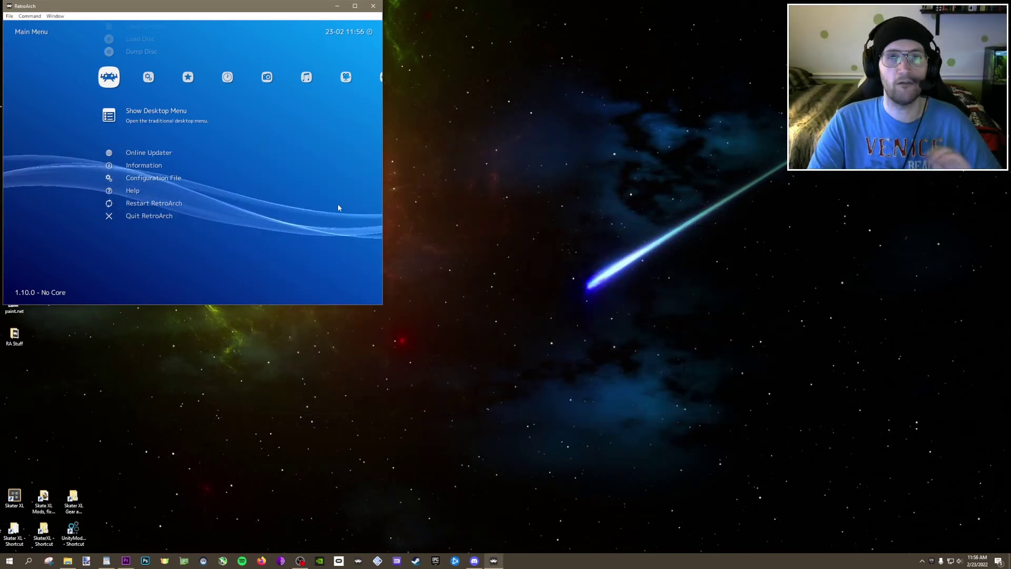
key("Return")
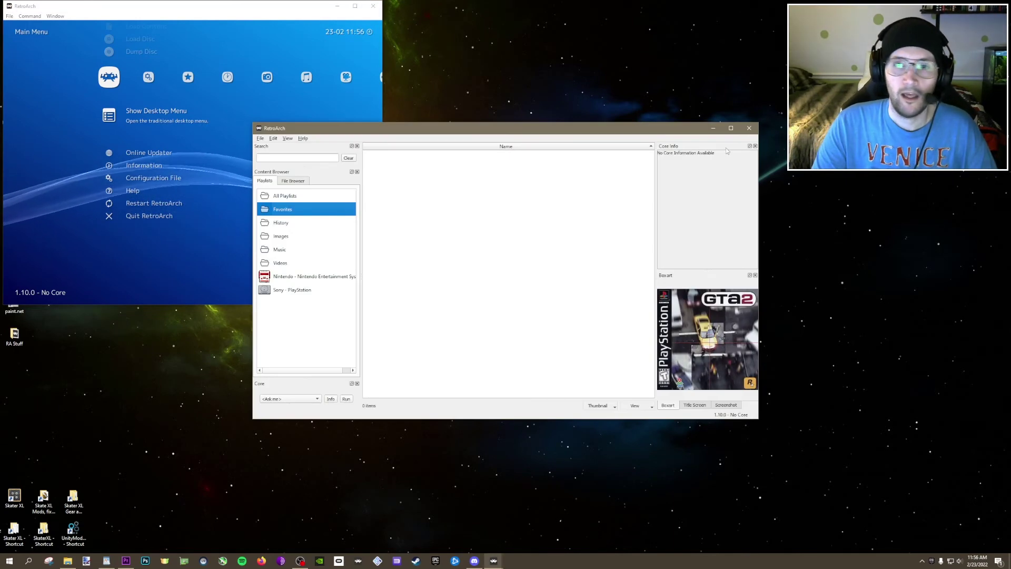
left_click(749, 128)
key("Return")
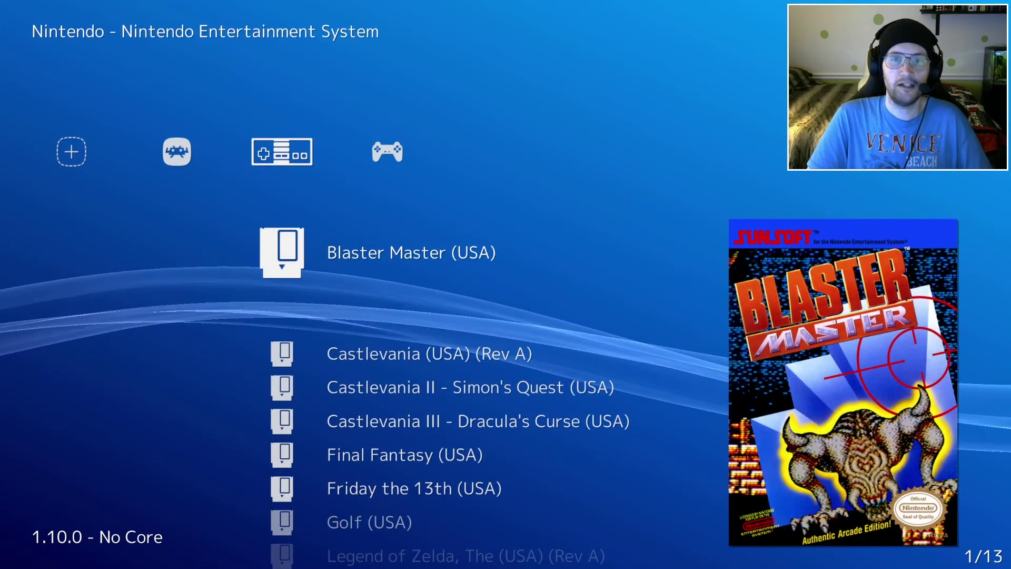
Step: Run Grand Theft Auto 2 from the Sony - PlayStation playlist and bring up its Quick Menu
key("Right")
key("Return")
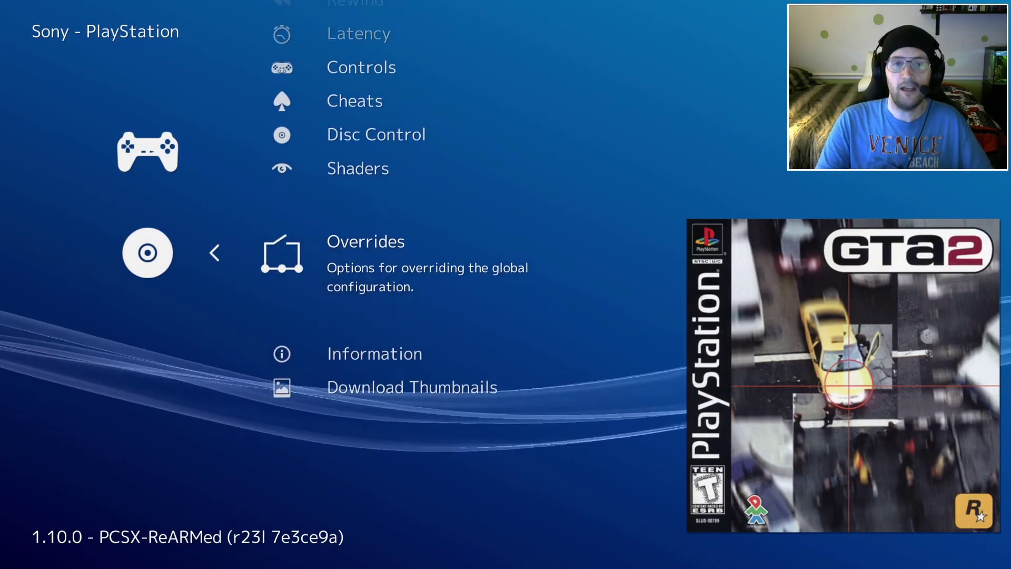
key("Down")
key("Down")
key("Down")
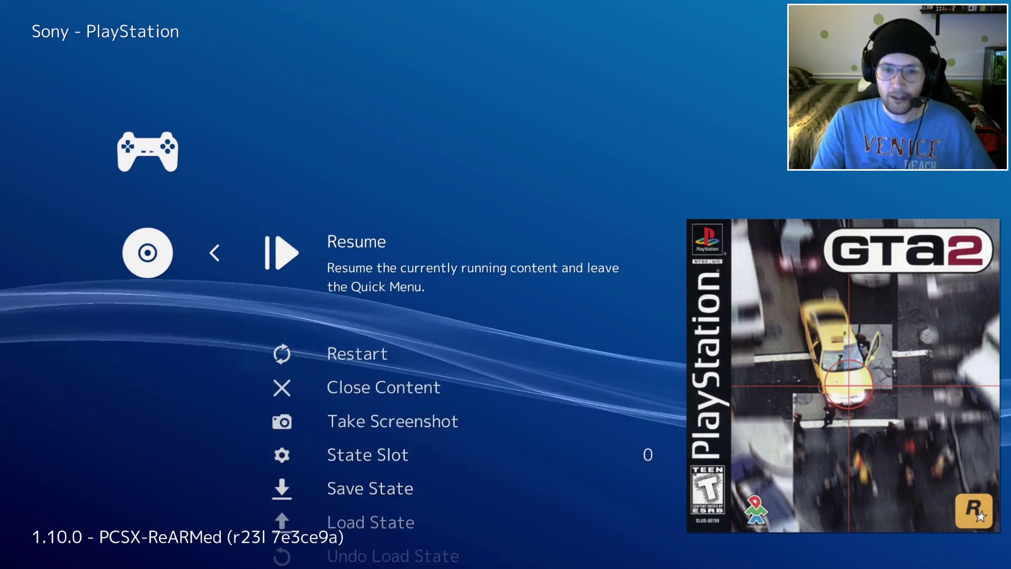
Step: Examine the Quick Menu's save state, load state and recording entries
key("Down")
key("Down")
key("Down")
key("Down")
key("Down")
key("Down")
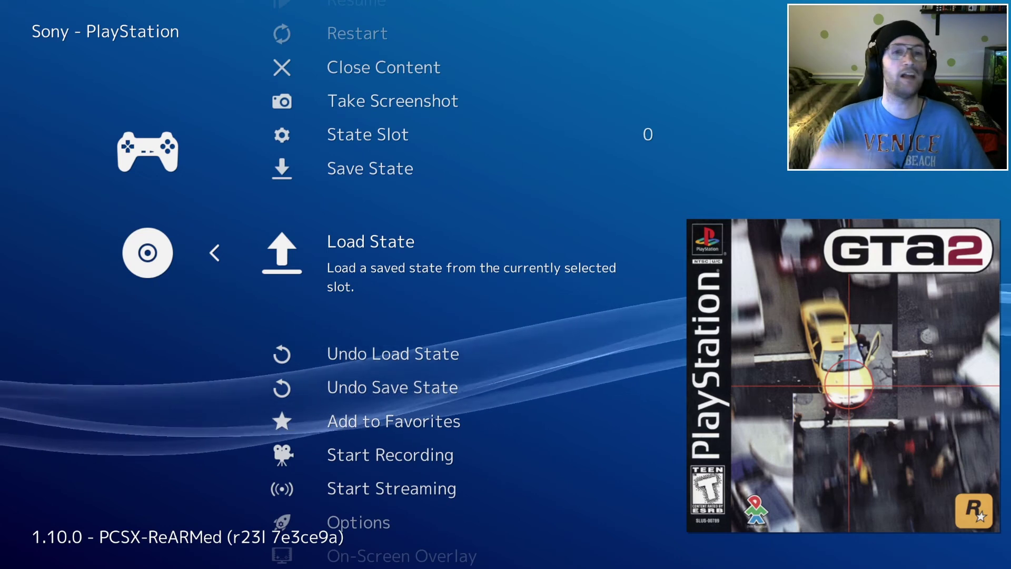
key("Down")
key("Down")
key("Down")
key("Down")
key("Down")
key("Down")
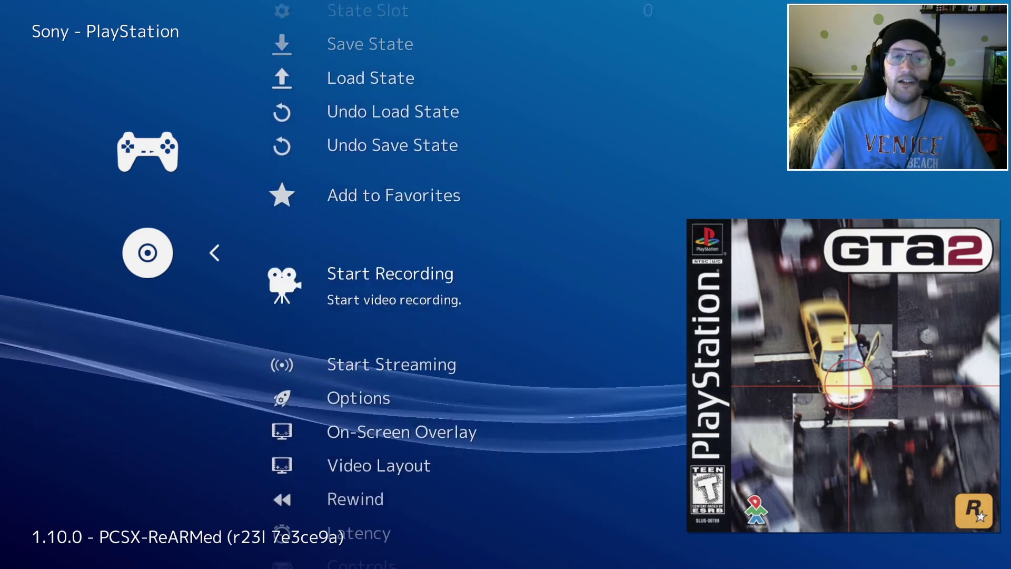
key("Down")
key("Up")
key("Up")
key("Up")
key("Up")
key("Up")
key("Up")
key("Up")
key("Up")
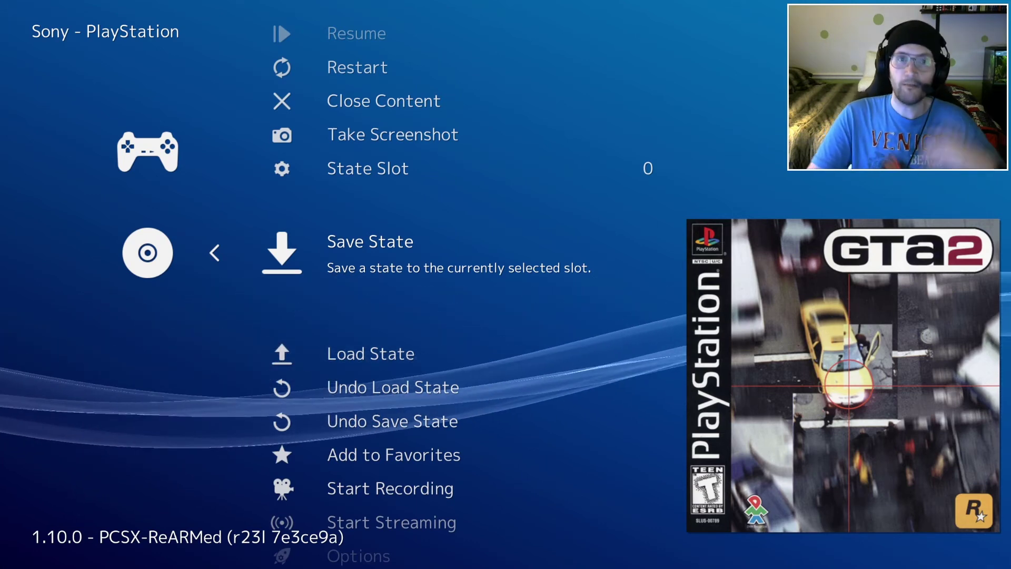
Step: Examine the further Quick Menu entries from Add to Favorites through Options down to Latency
key("Down")
key("Down")
key("Down")
key("Down")
key("Down")
key("Down")
key("Down")
key("Down")
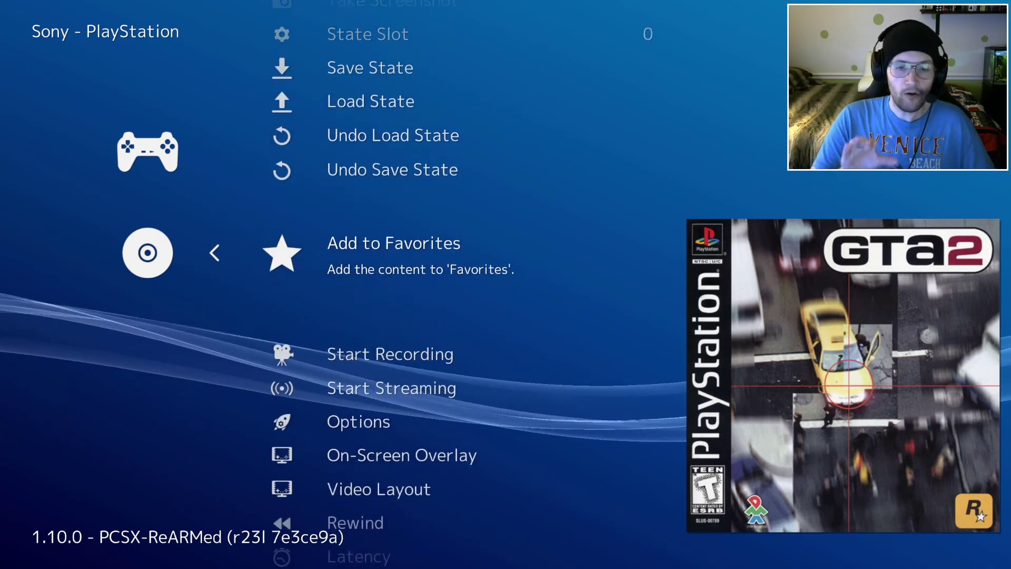
key("Up")
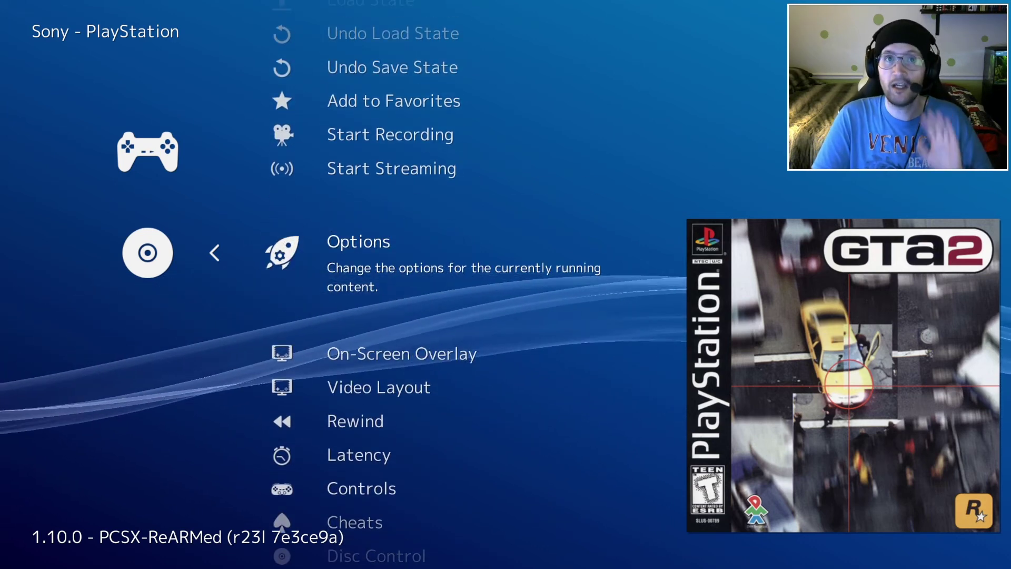
key("Down")
key("Down")
key("Down")
key("Down")
key("Down")
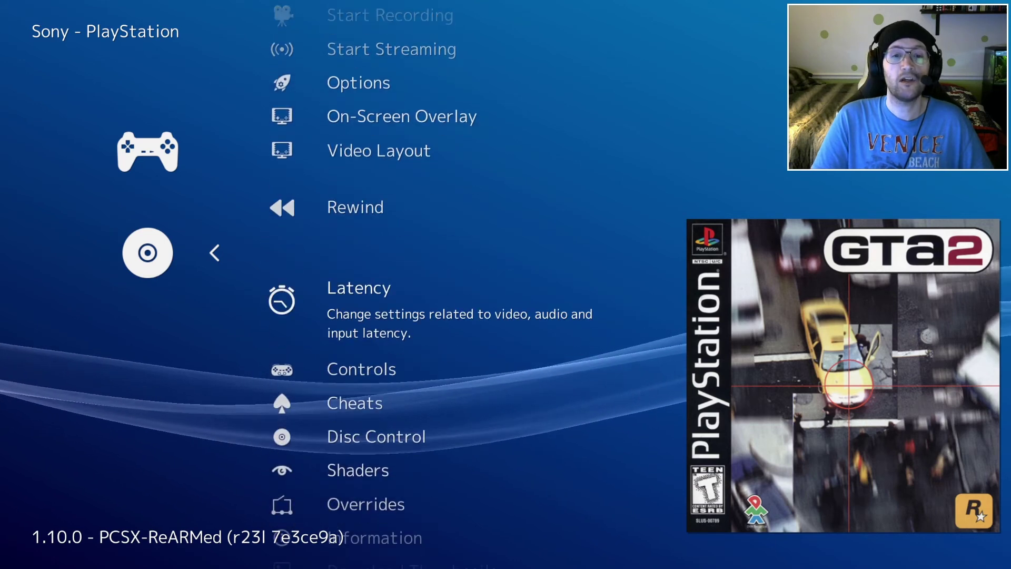
Step: Set the Port 1 device type to dualshock in the game's Controls settings
key("Return")
key("Down")
key("Down")
key("Down")
key("Down")
key("Down")
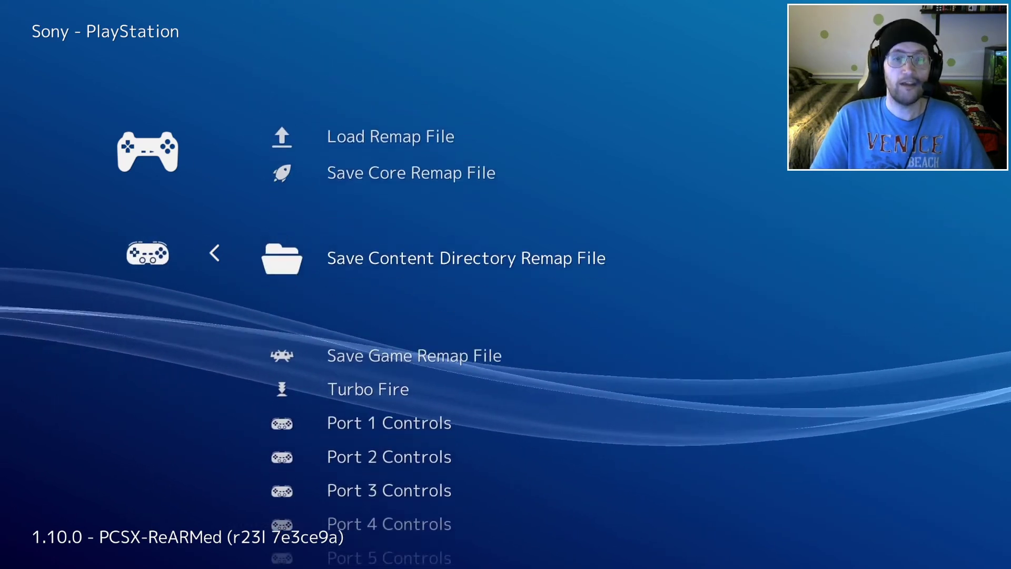
key("Return")
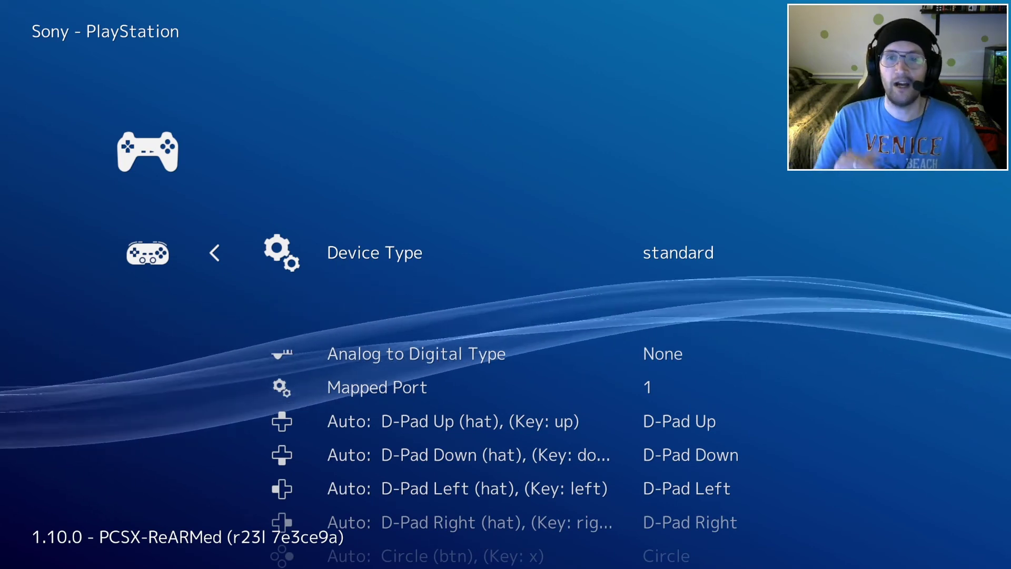
key("Return")
key("Down")
key("Down")
key("Return")
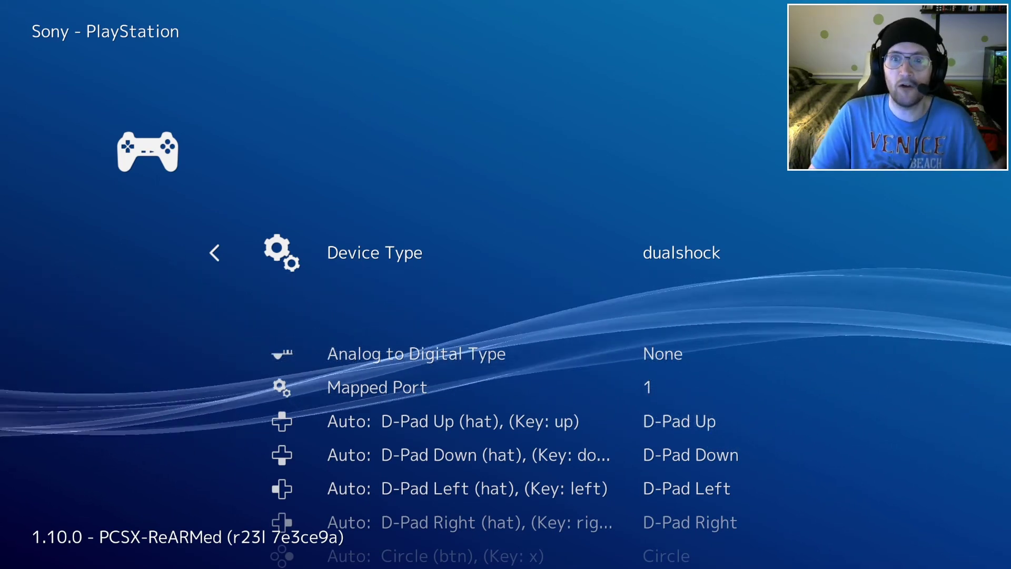
key("BackSpace")
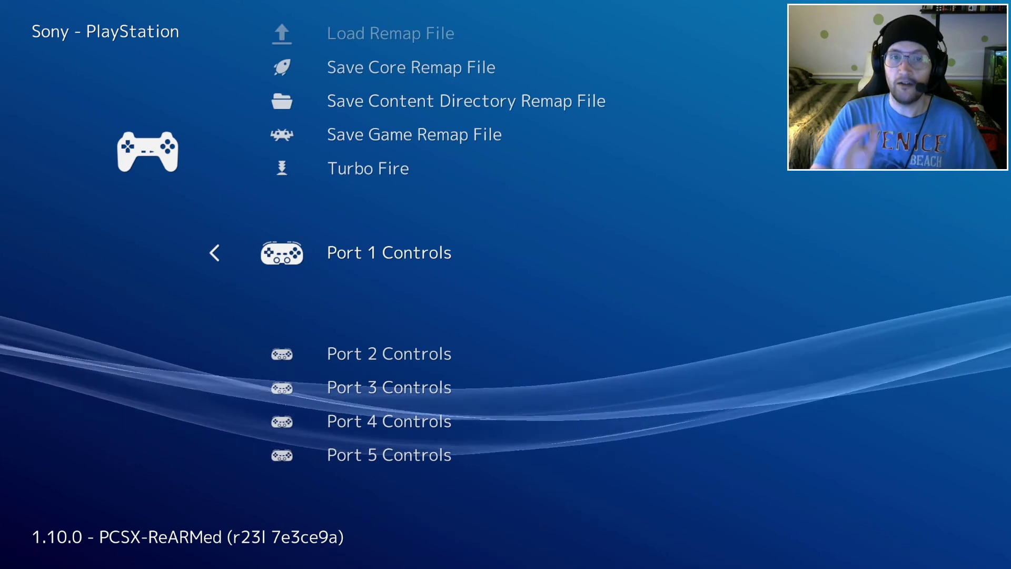
Step: Save the controller configuration as a game remap file
key("Up")
key("Up")
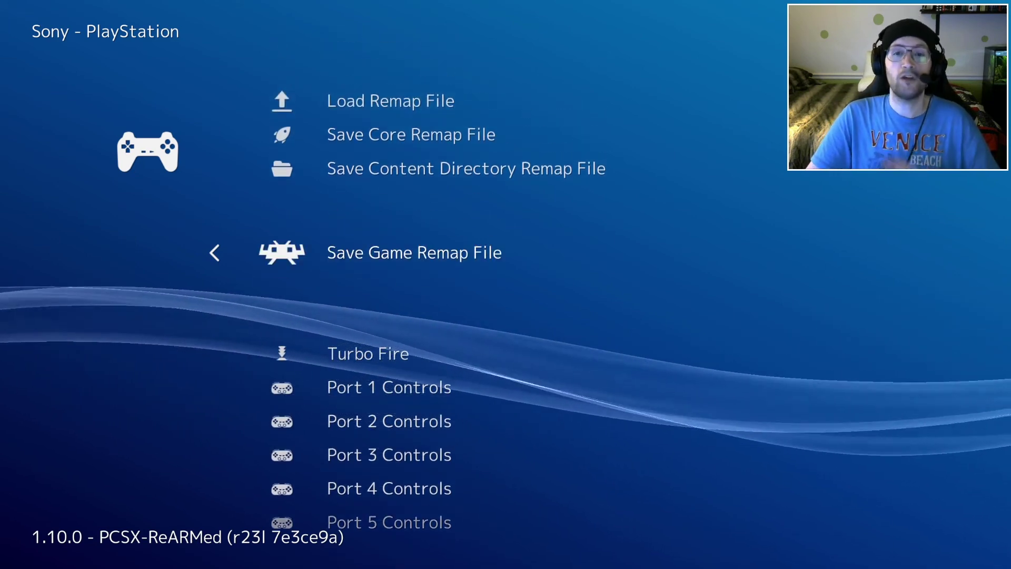
key("Return")
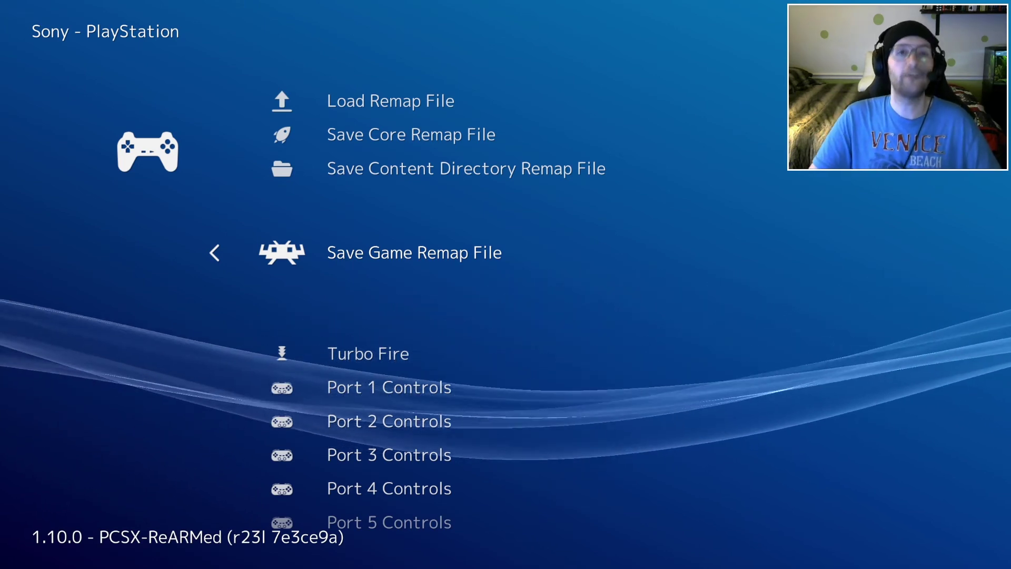
Step: Leave the Controls settings and return from the Quick Menu to the running Grand Theft Auto 2
key("BackSpace")
key("Up")
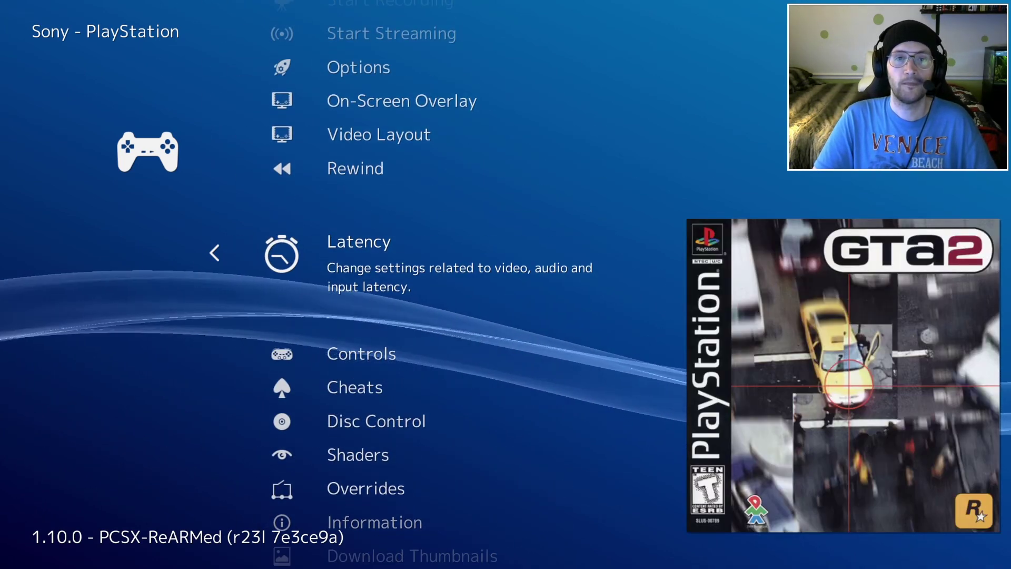
key("Up")
key("Up")
key("Up")
key("Up")
key("Up")
key("Up")
key("Up")
key("Up")
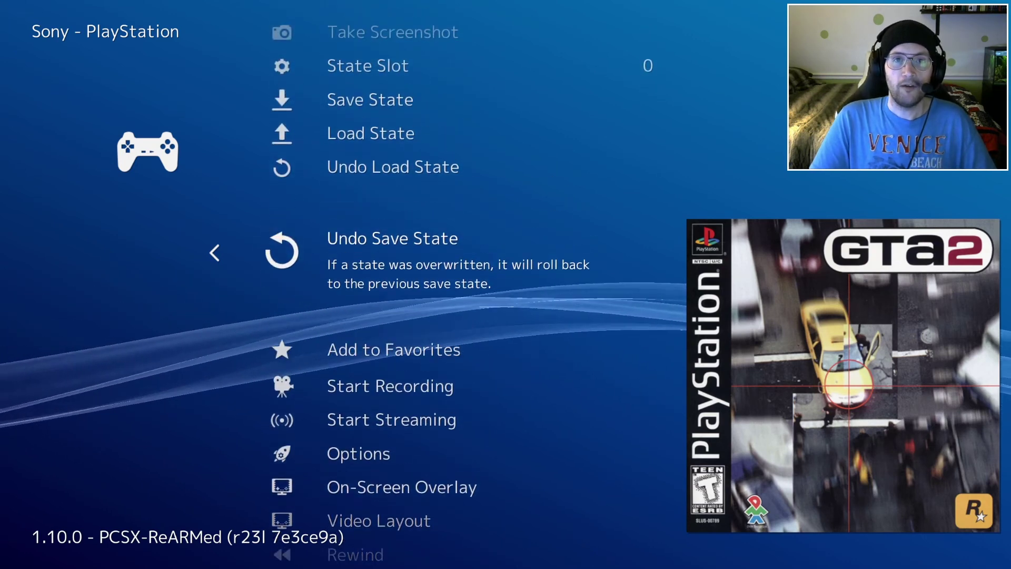
key("Up")
key("Up")
key("Up")
key("Up")
key("Up")
key("Up")
key("Up")
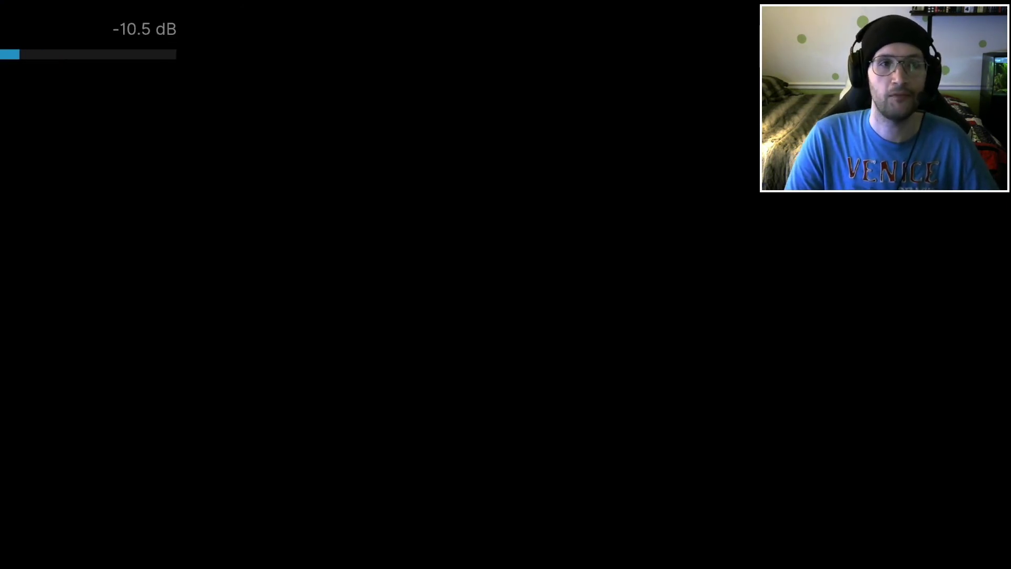
Step: Lower the emulator's audio volume to about -17 dB while the game starts up
key("KP_Subtract")
key("KP_Subtract")
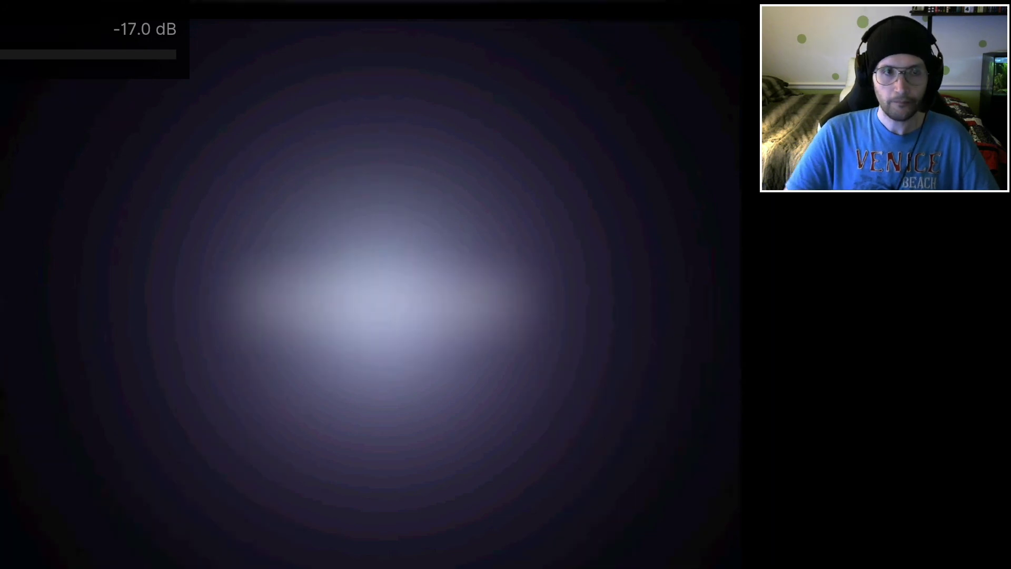
key("KP_Subtract")
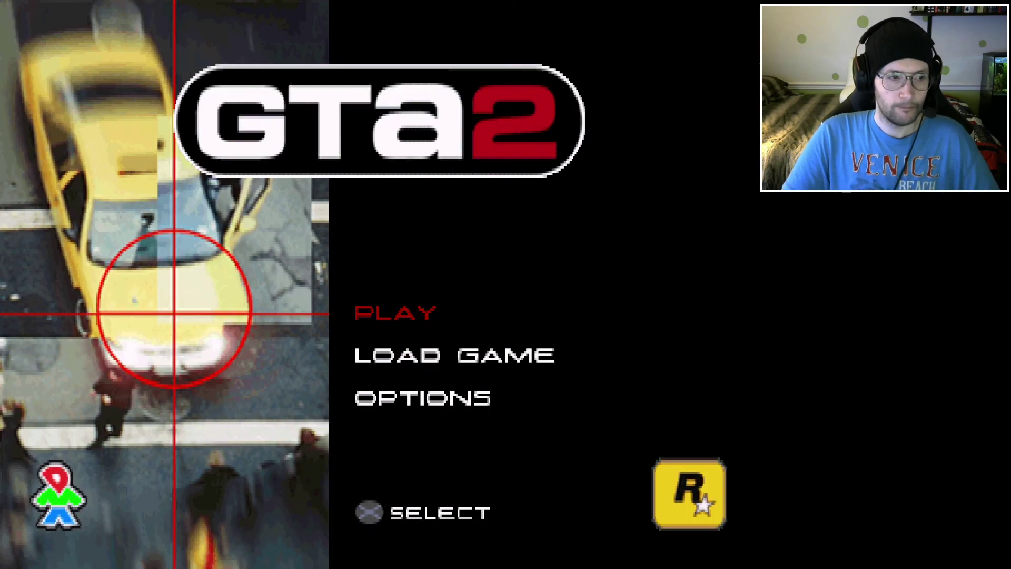
Step: Start playing Grand Theft Auto 2 on area 1
key("Return")
key("Down")
key("Down")
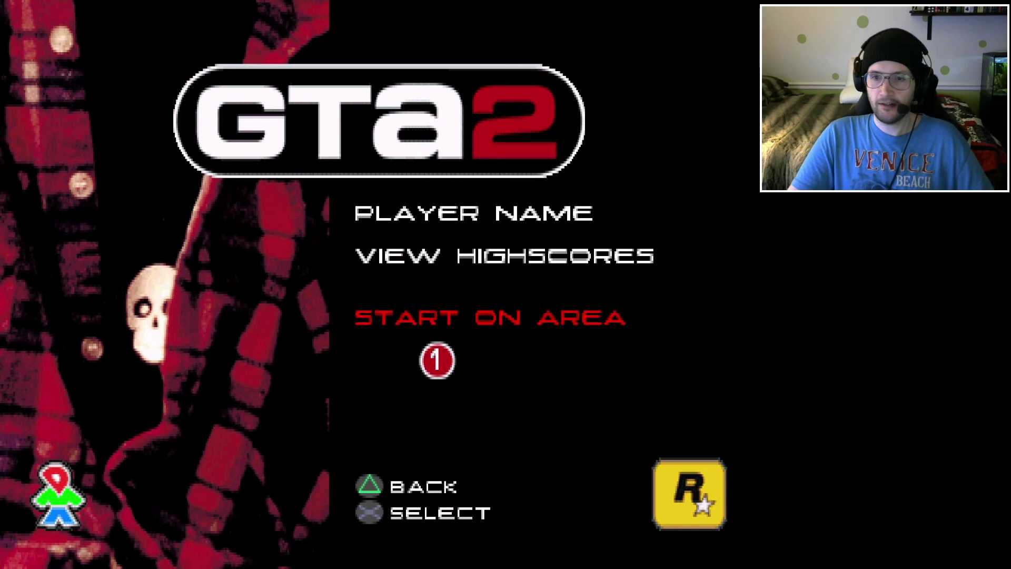
key("Return")
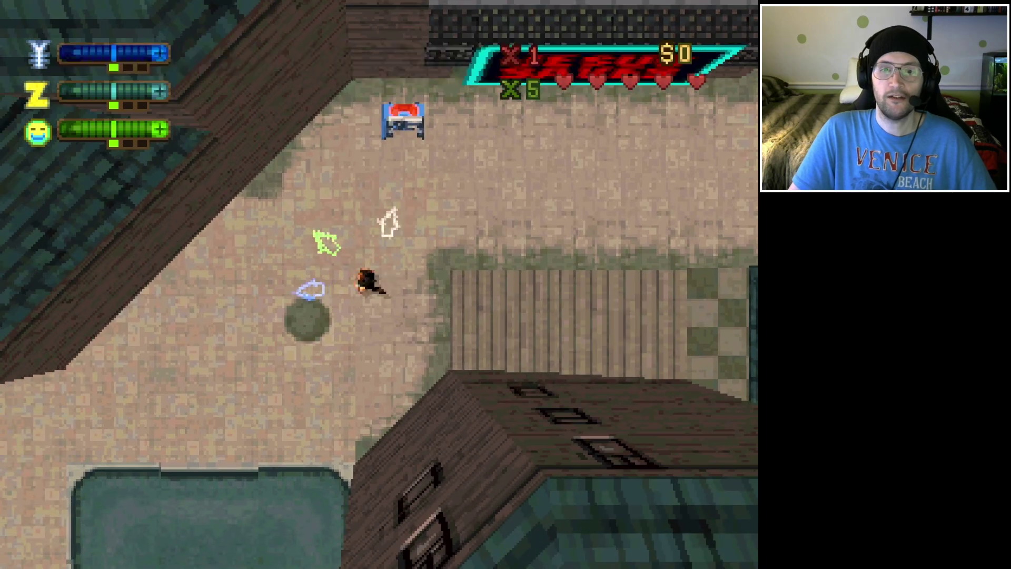
key("Up")
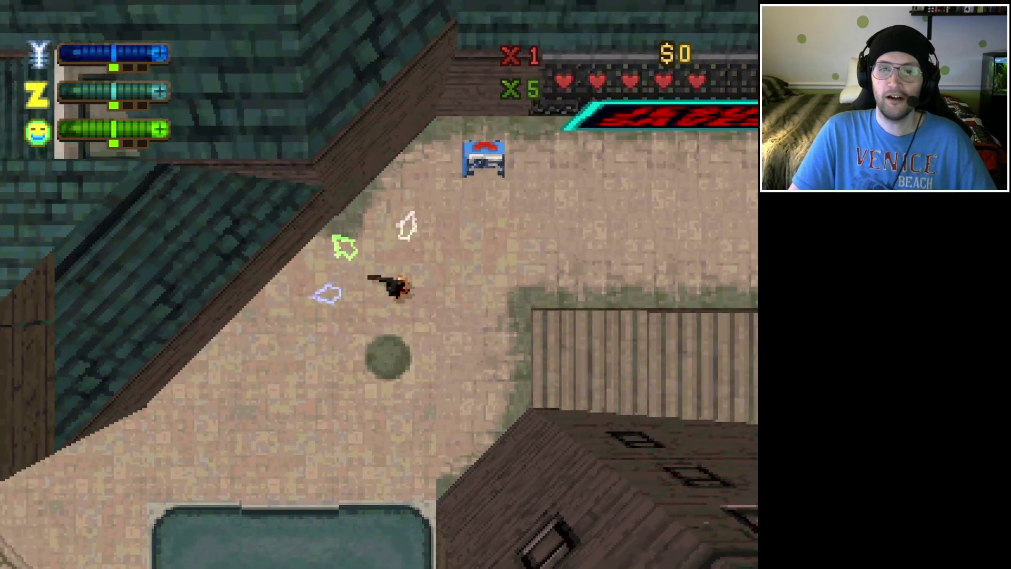
key("Up")
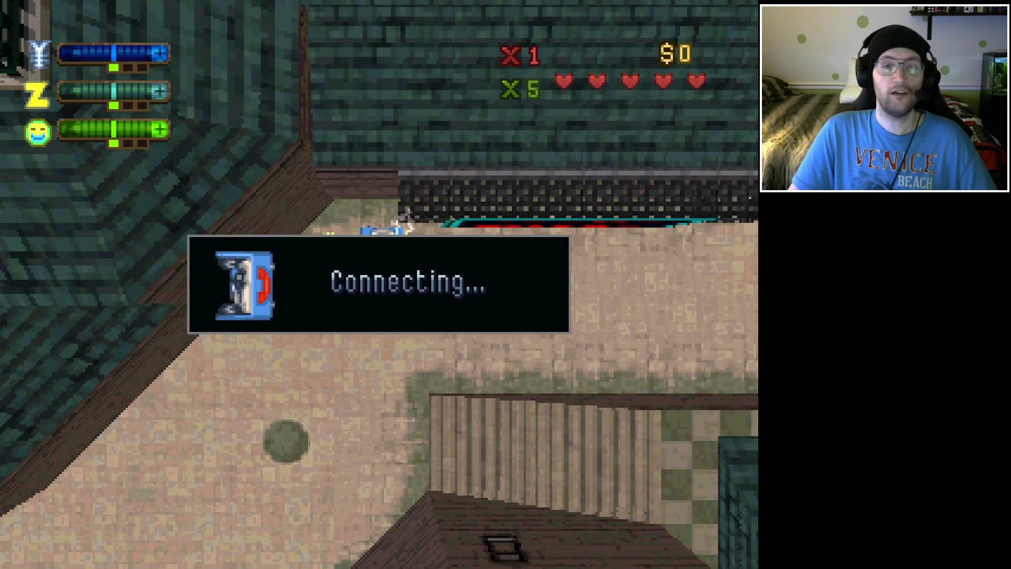
key("Down")
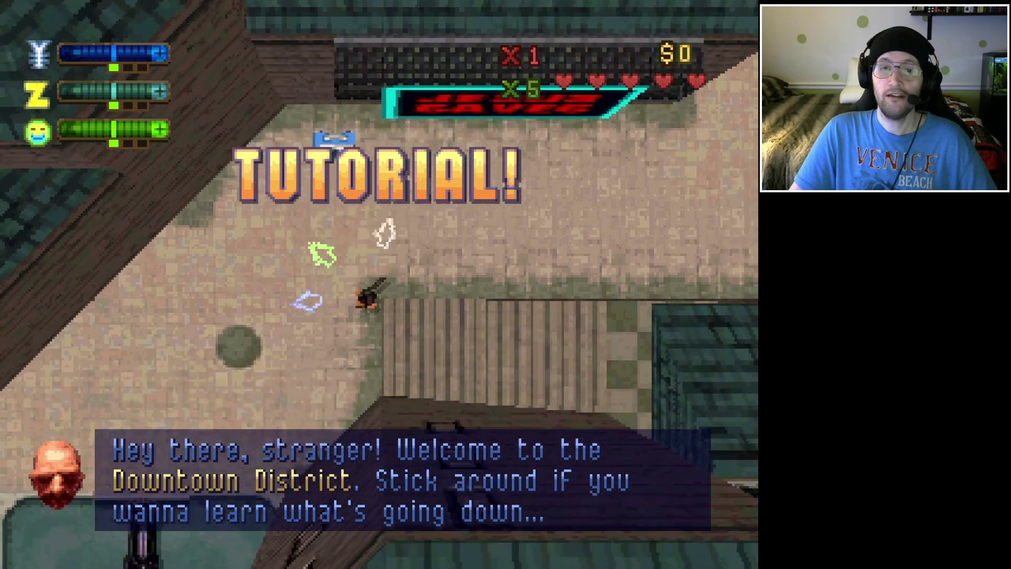
key("Down")
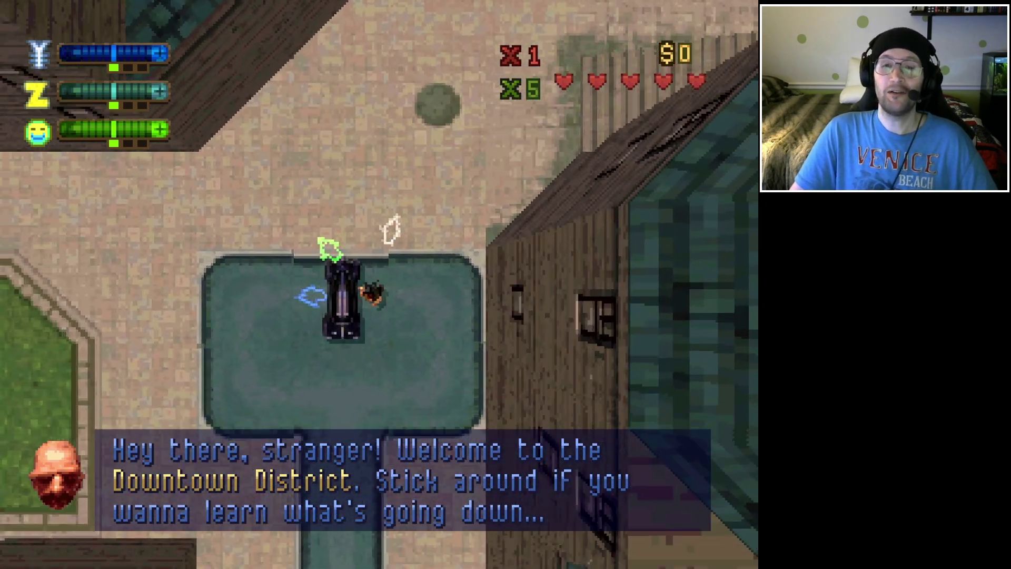
key("Return")
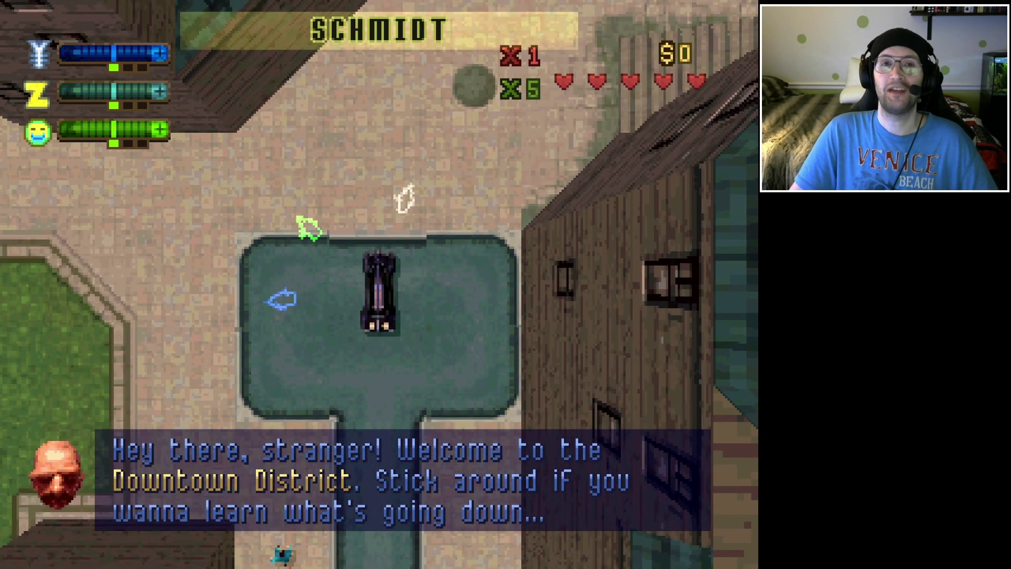
key("Up")
key("Left")
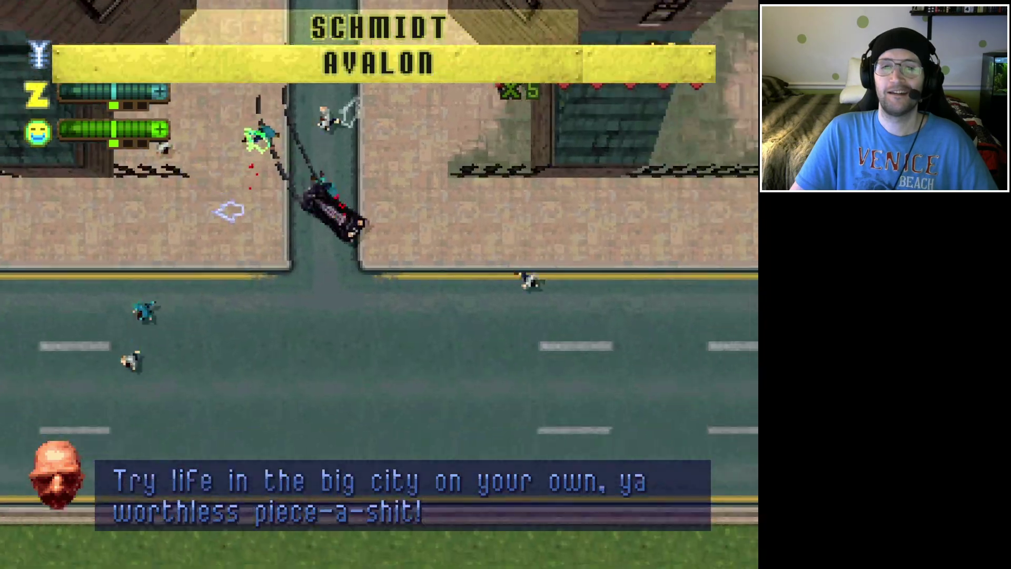